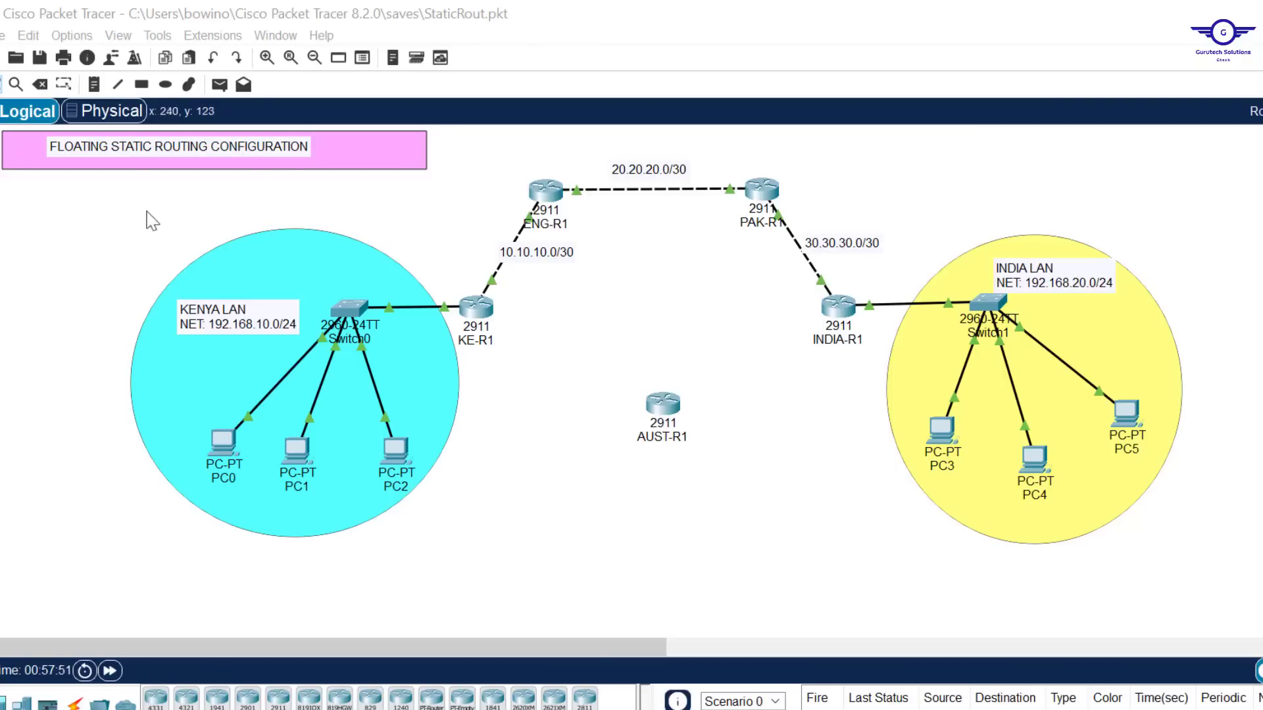
left_click_drag(86, 204, 1082, 323)
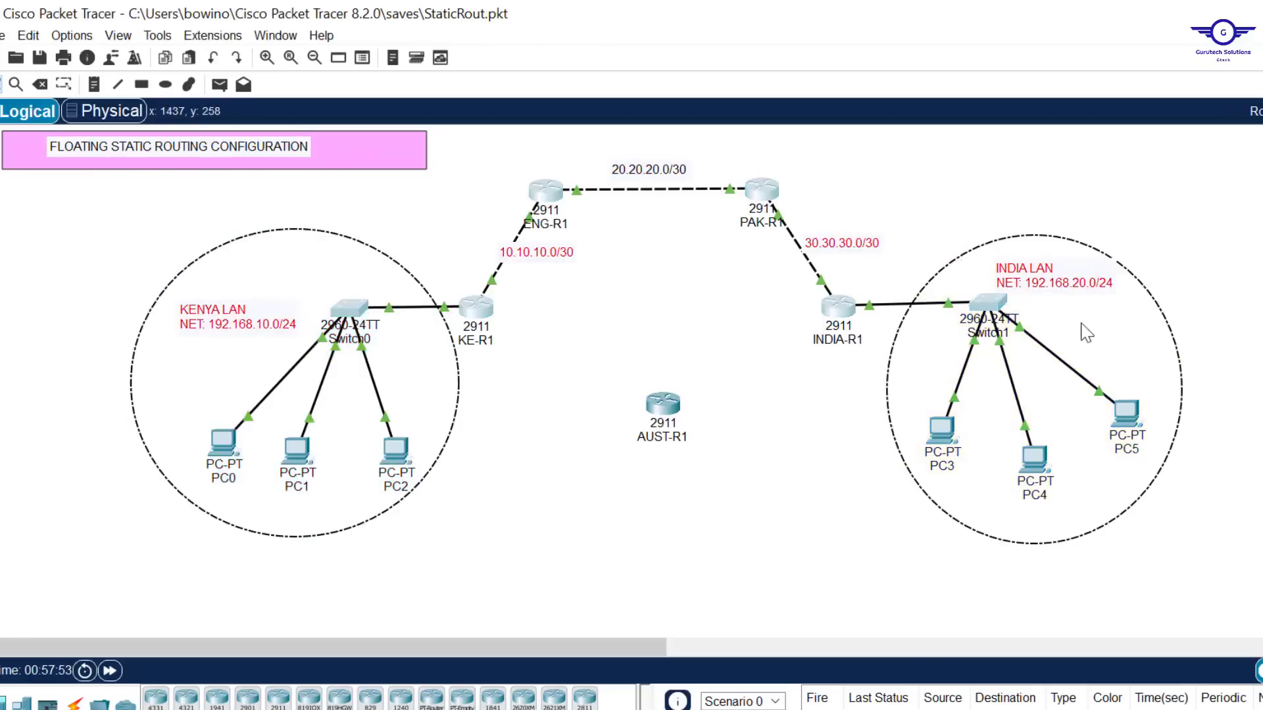
left_click(651, 268)
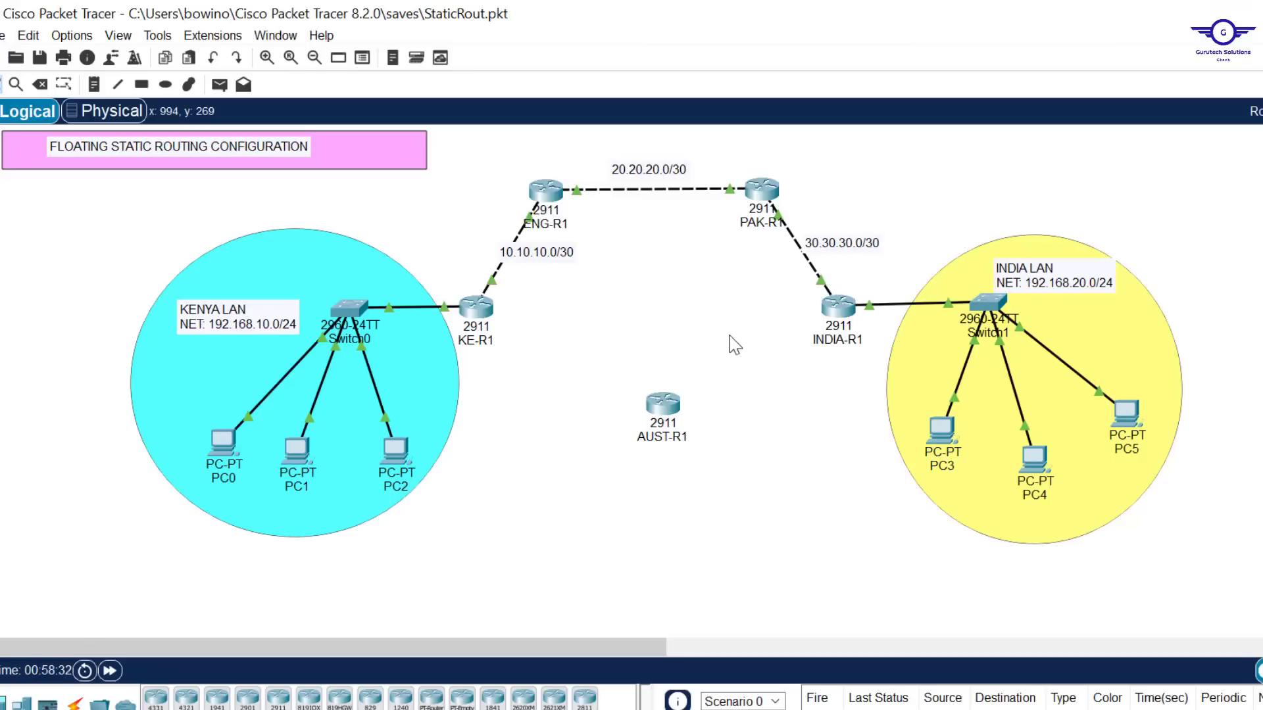
left_click_drag(468, 208, 879, 279)
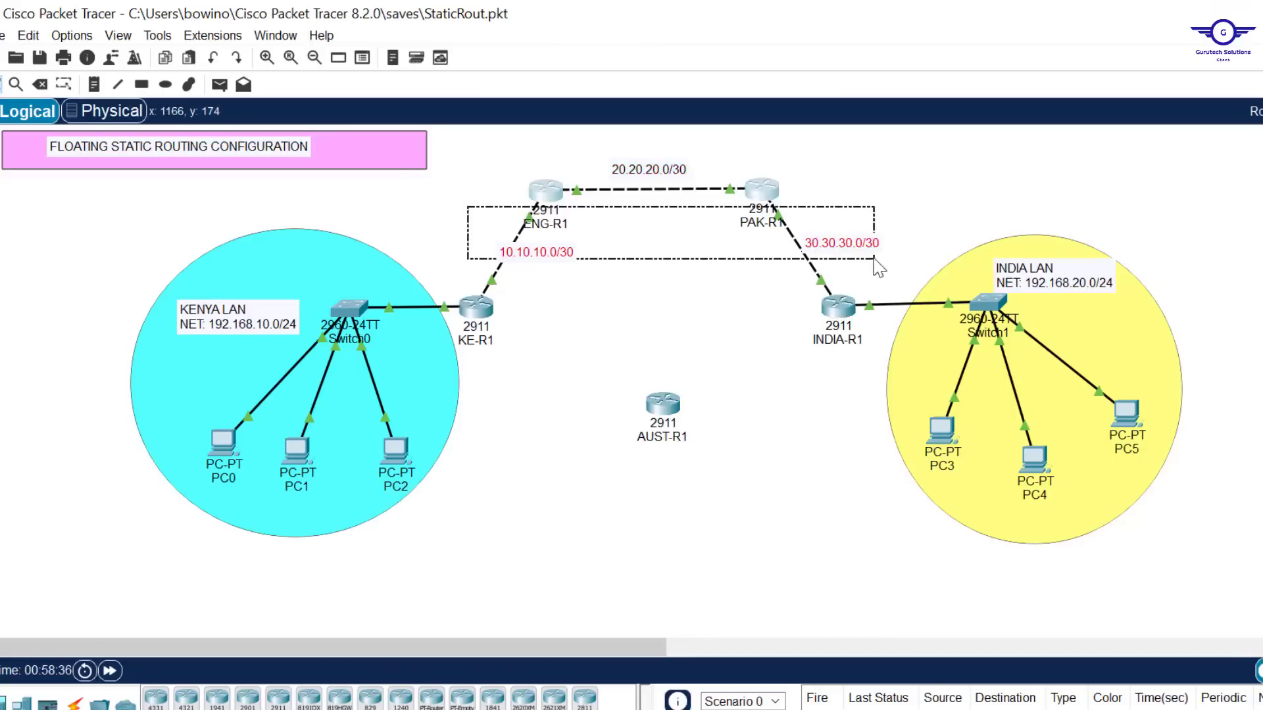
left_click(569, 305)
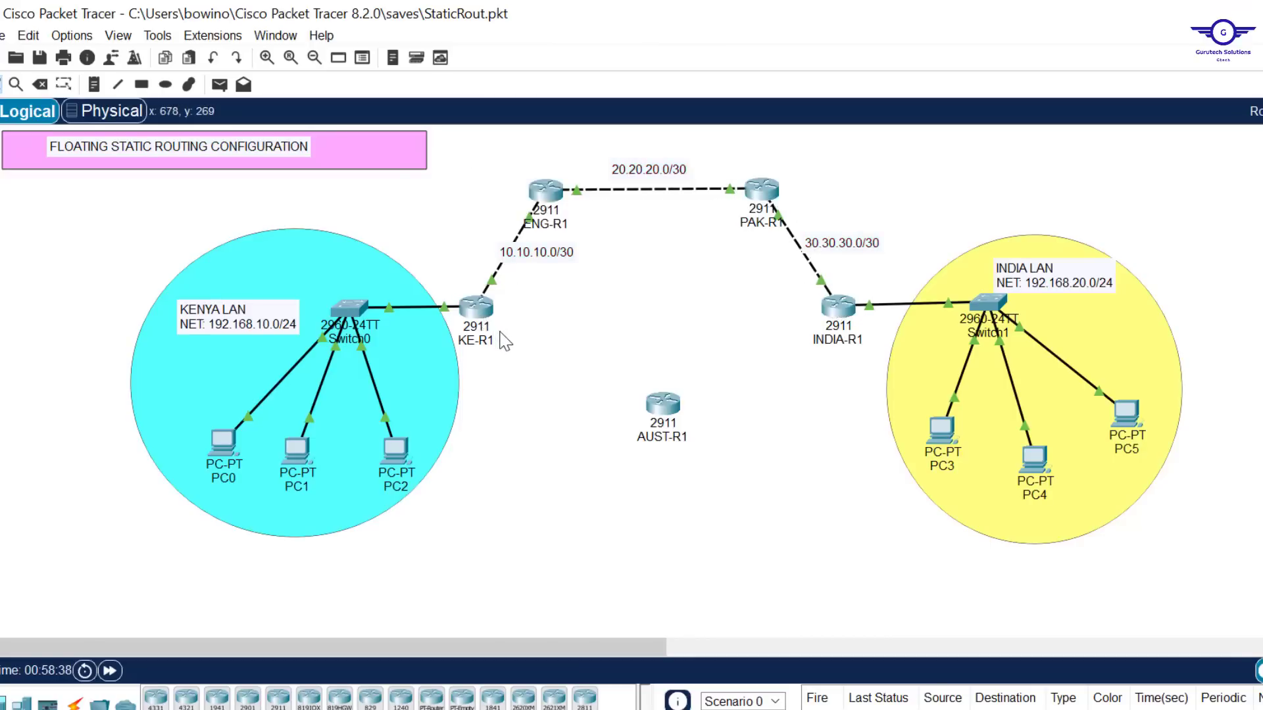
left_click_drag(499, 331, 834, 377)
Step: Switch to Notepad and examine continuation tasks 5 to 8 in config-guide.txt against the existing network topology
key("alt+Tab")
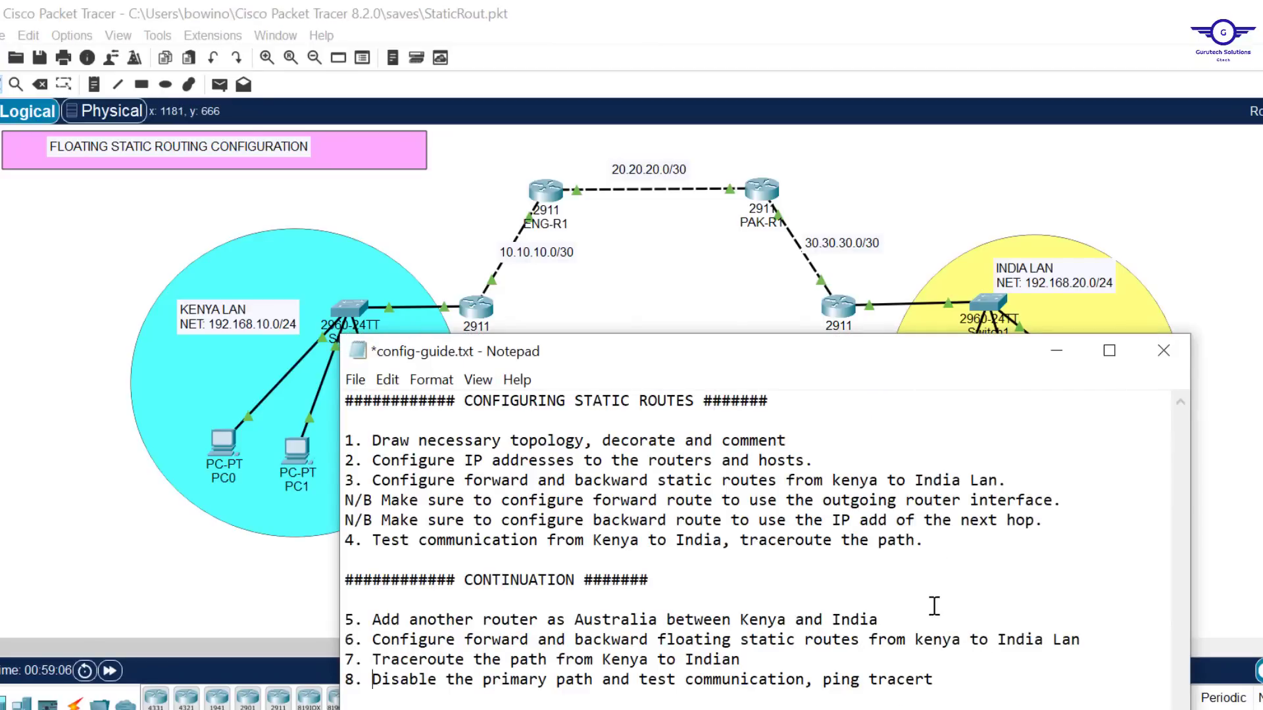
left_click_drag(739, 367, 809, 323)
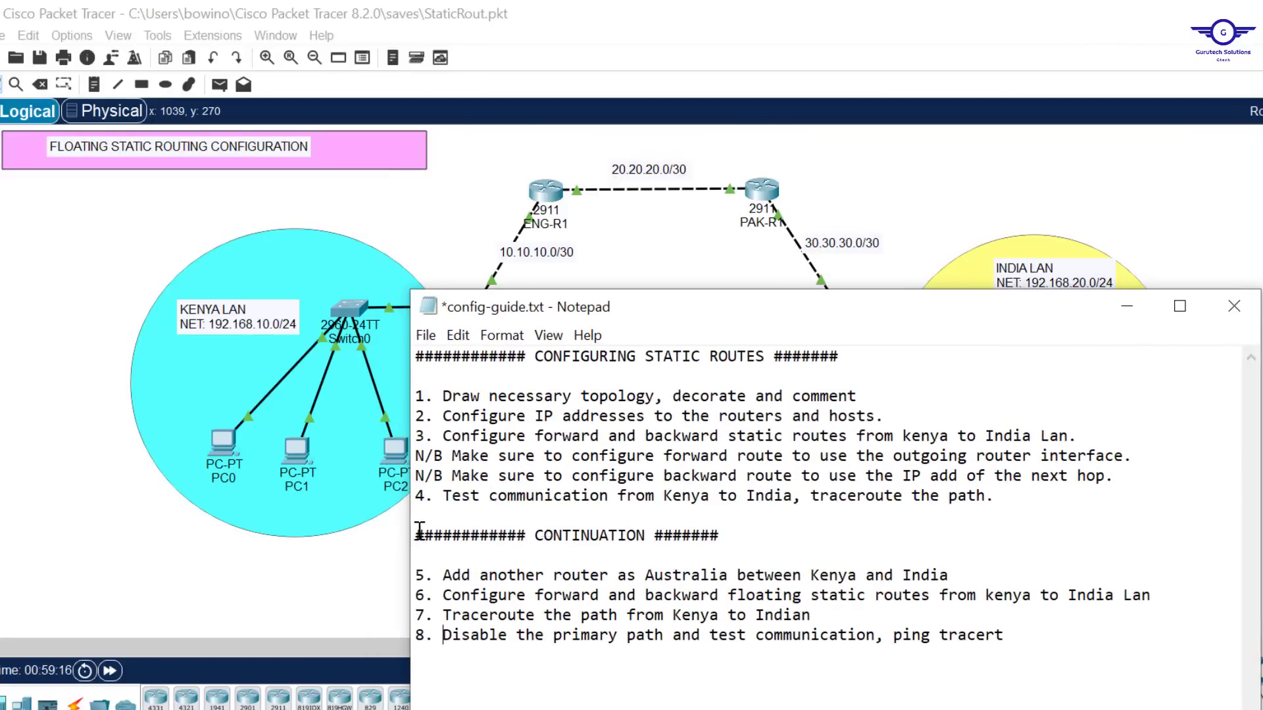
left_click_drag(416, 534, 944, 633)
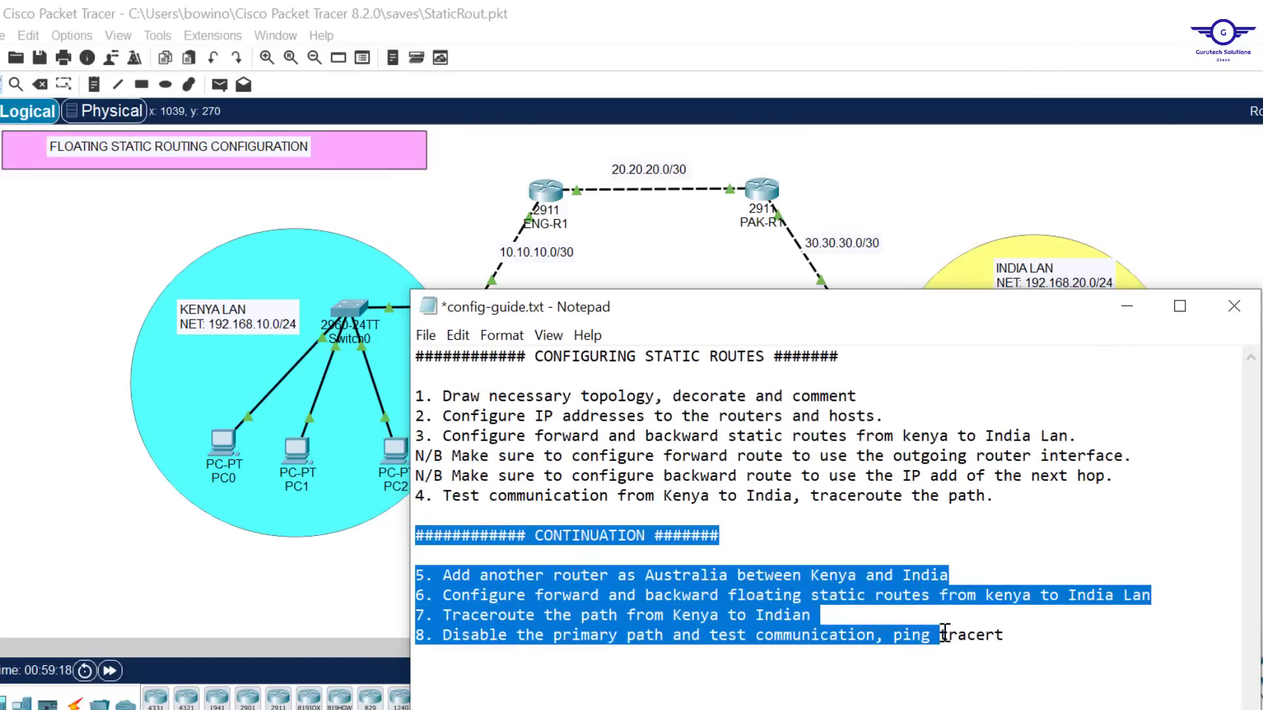
left_click(811, 575)
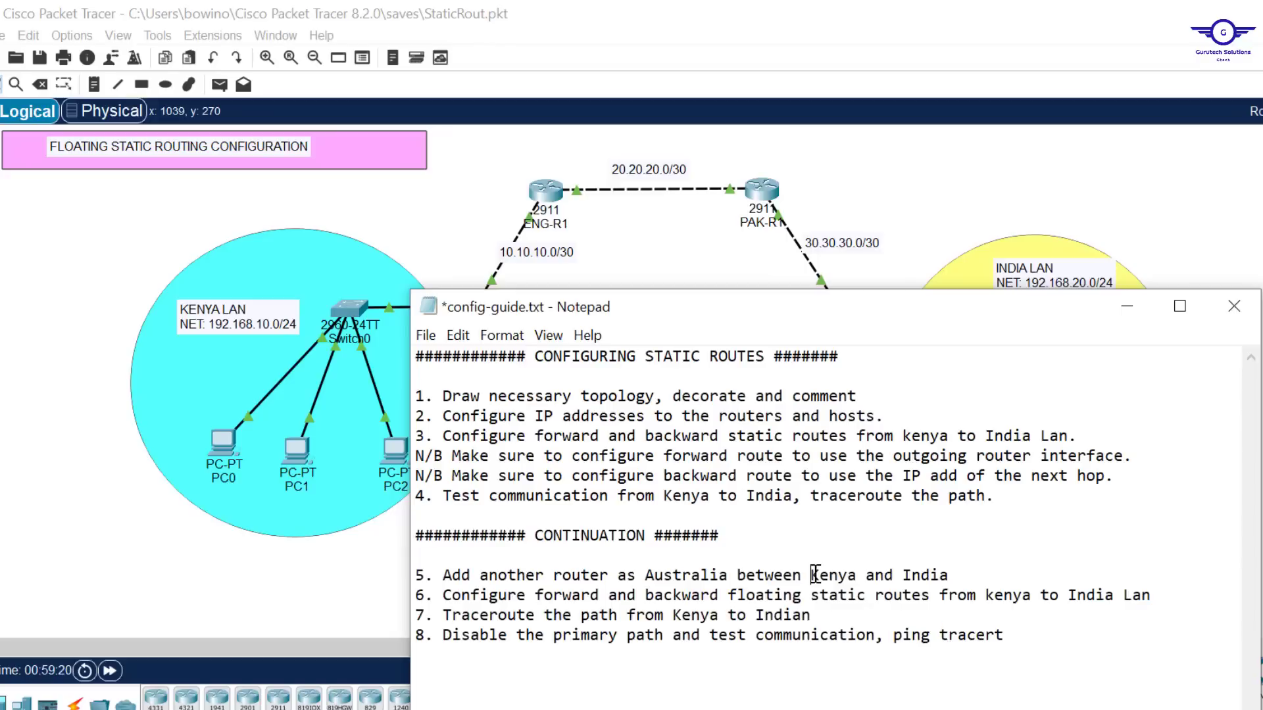
left_click(669, 268)
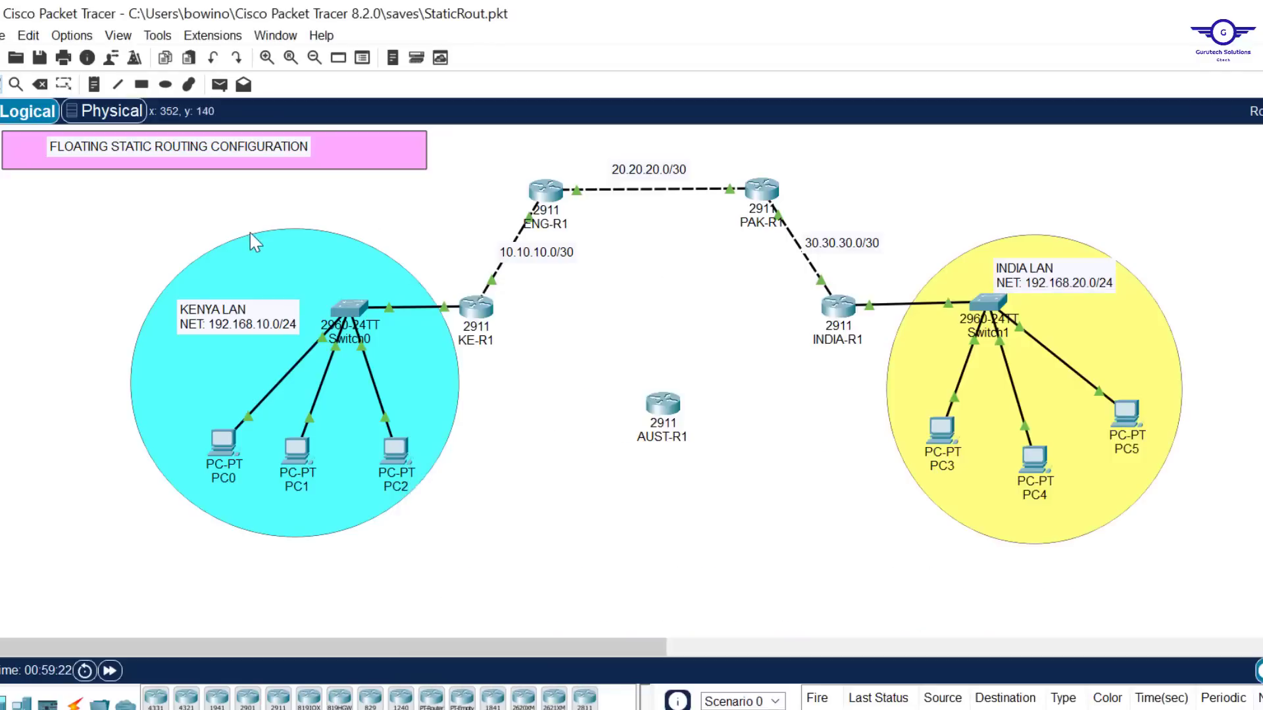
left_click_drag(92, 207, 1228, 553)
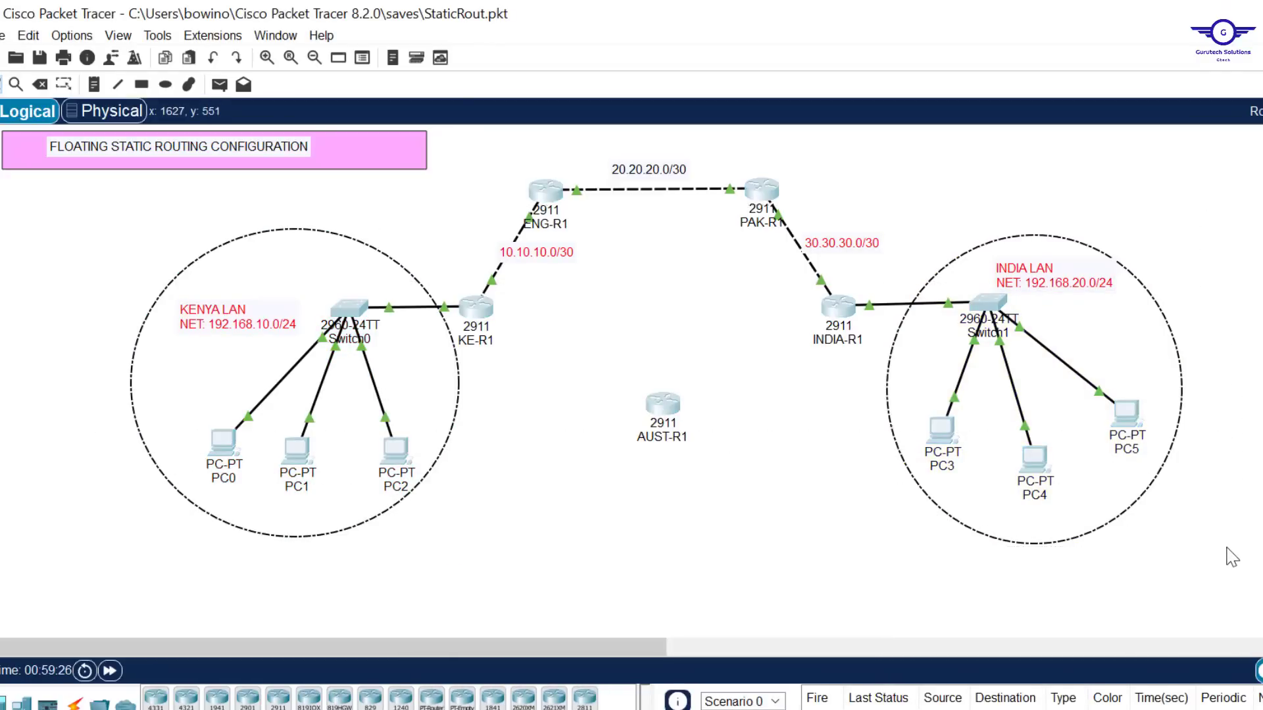
left_click(706, 275)
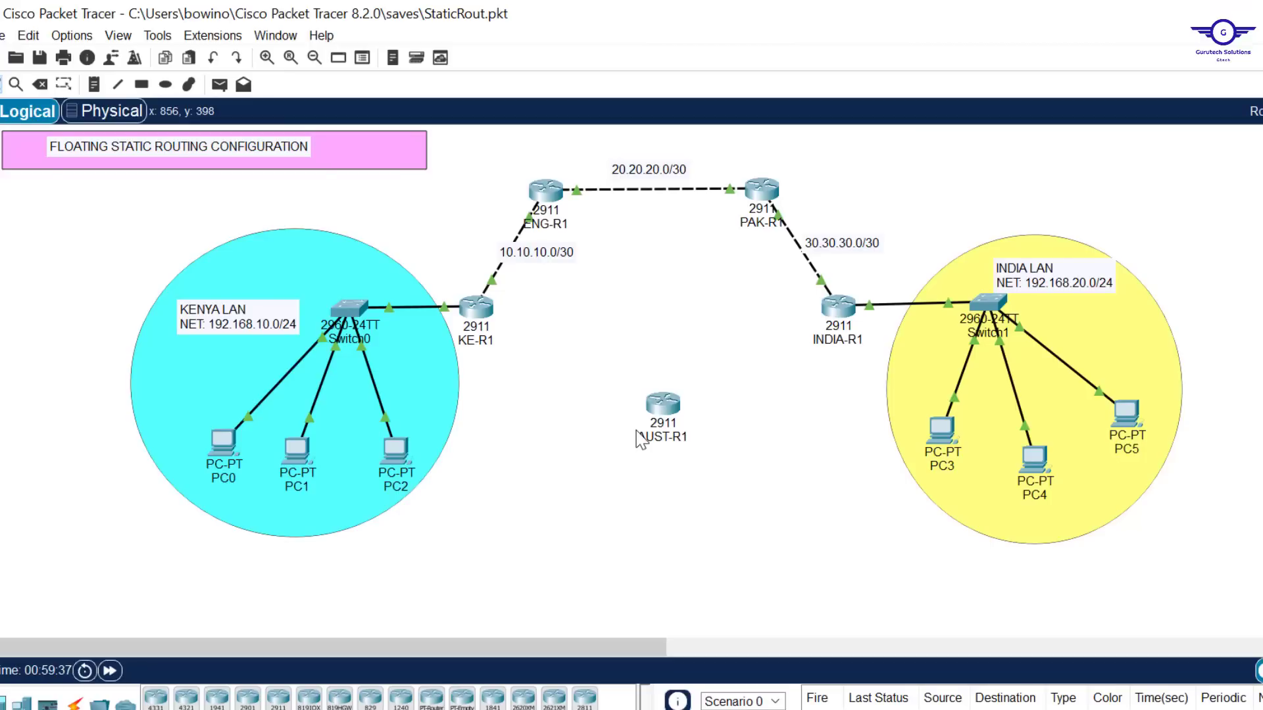
left_click(868, 709)
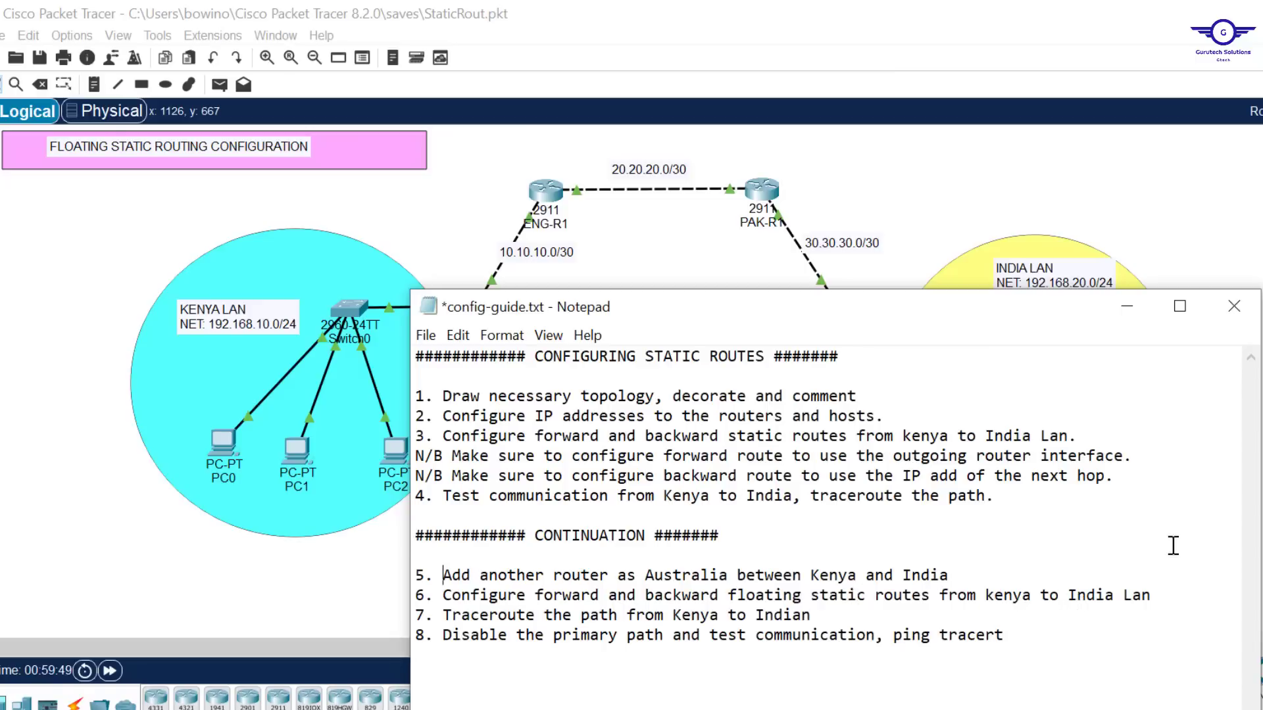
key("alt+Tab")
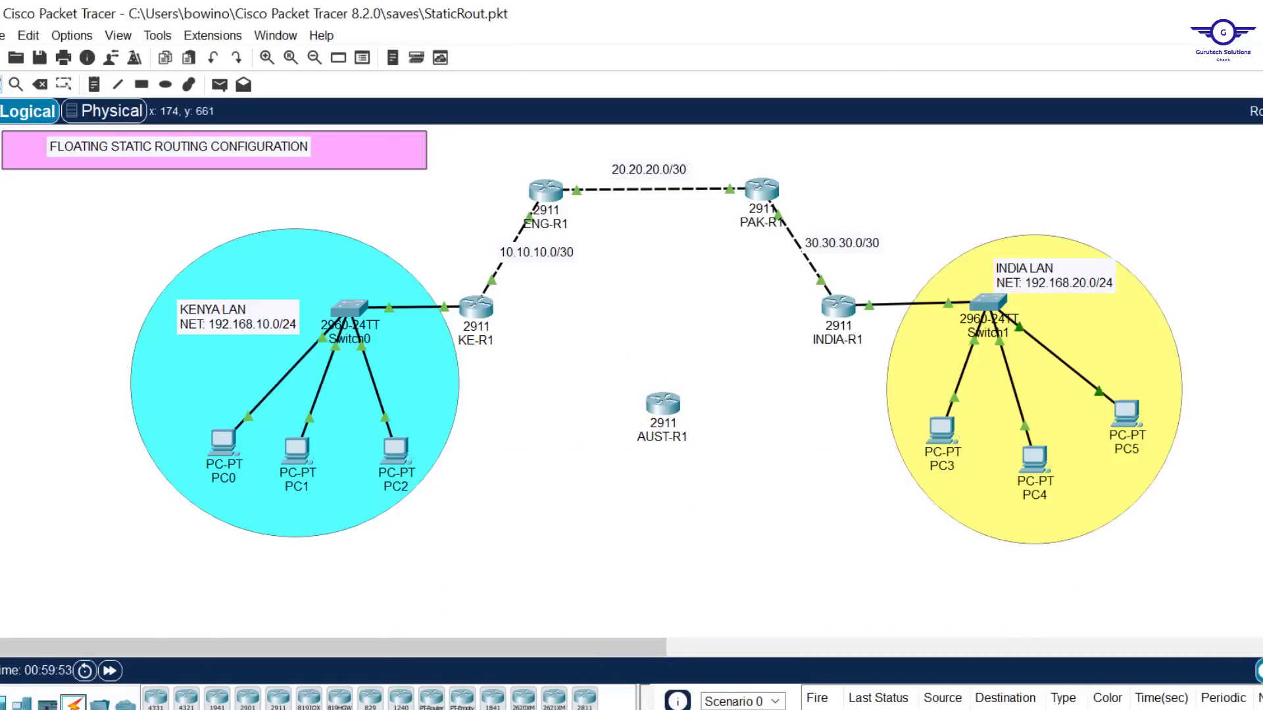
Step: Cable the AUST-R1 router to KE-R1 and to INDIA-R1, using the automatic connection type
left_click(75, 701)
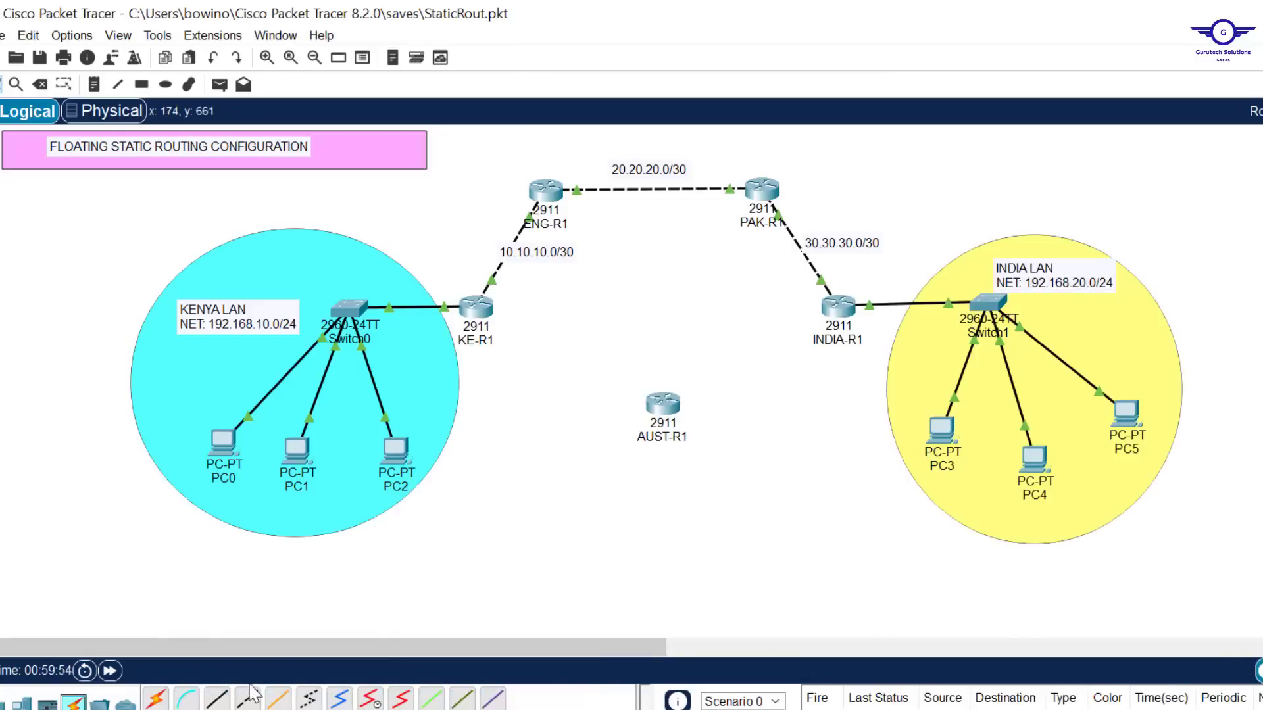
left_click(476, 314)
left_click(663, 403)
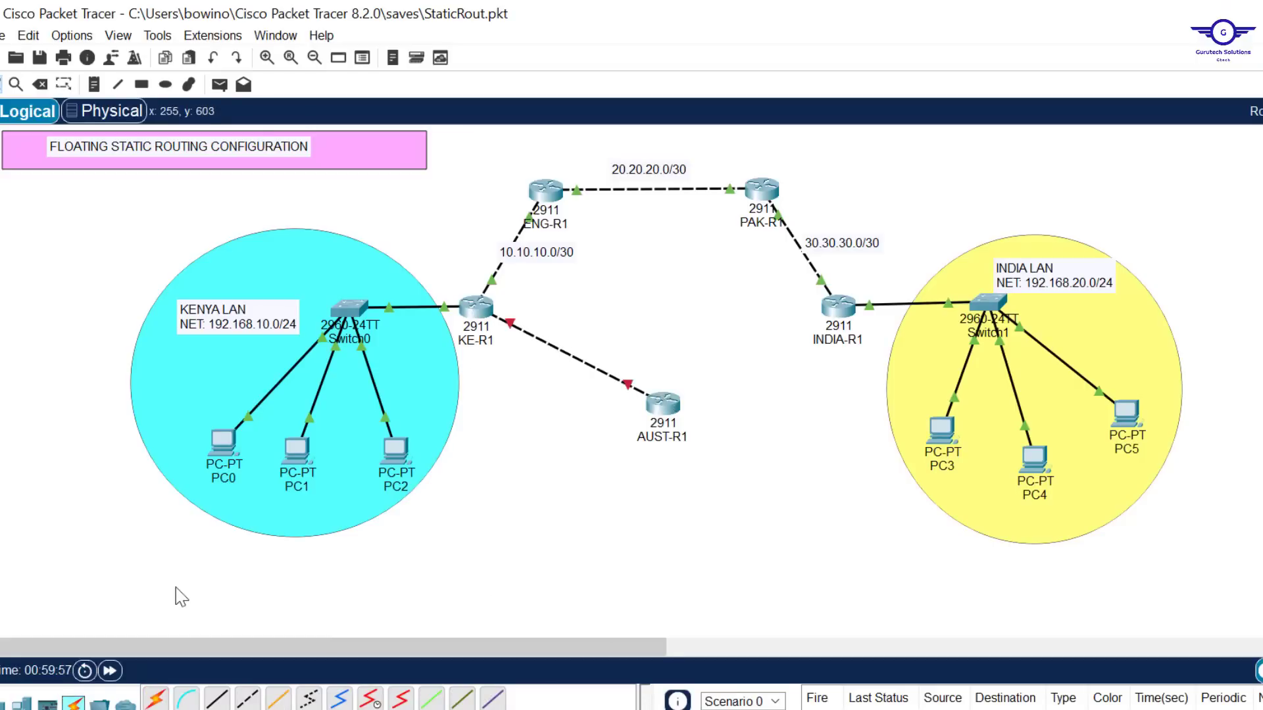
left_click(156, 699)
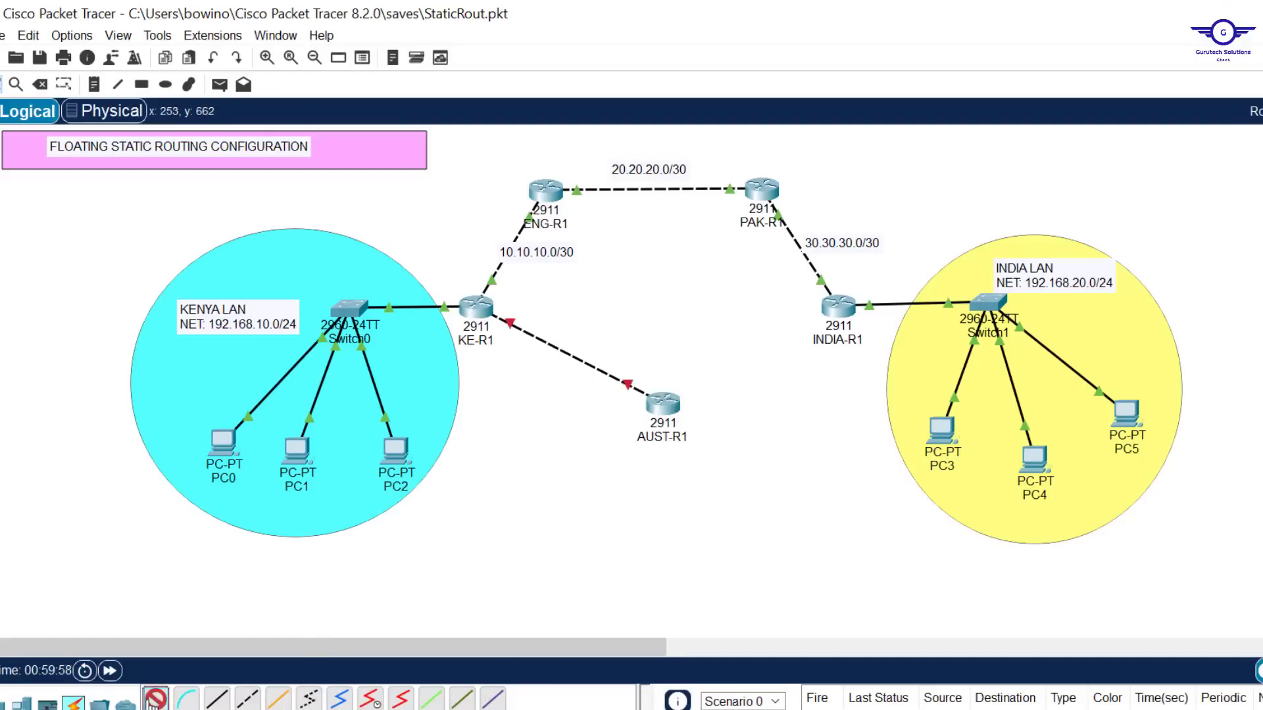
left_click(665, 406)
left_click(839, 306)
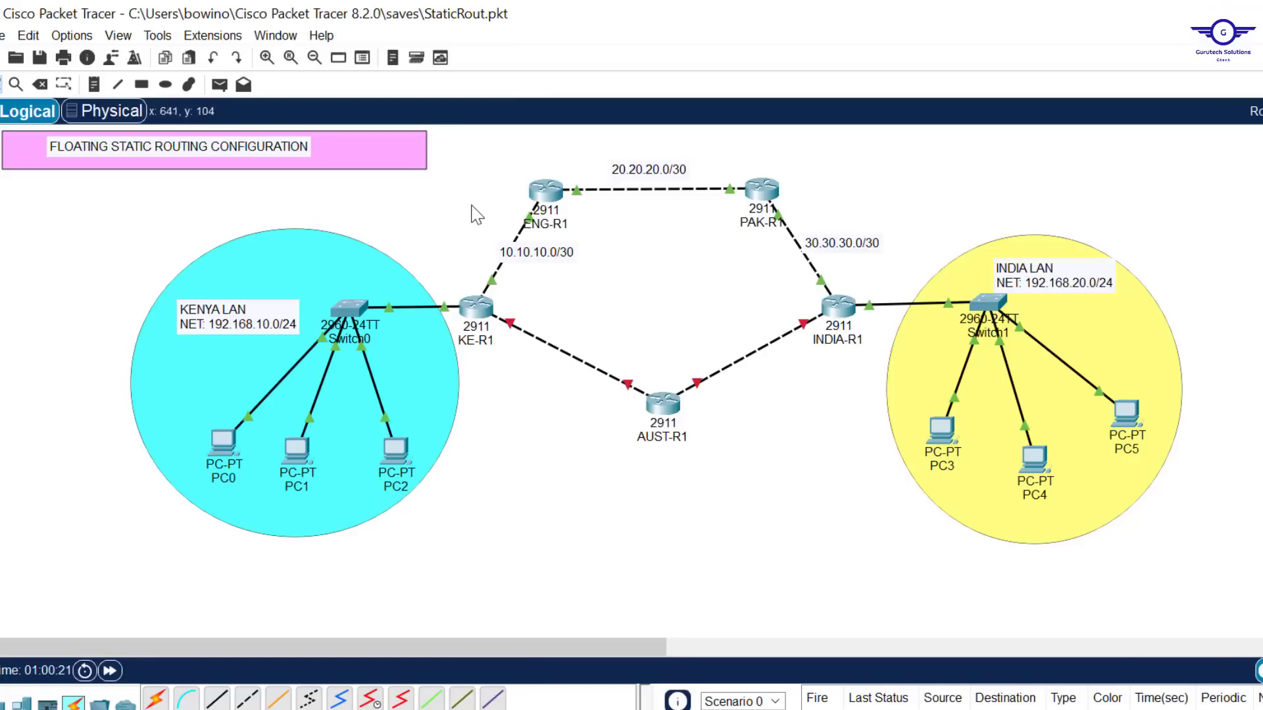
left_click_drag(471, 205, 901, 224)
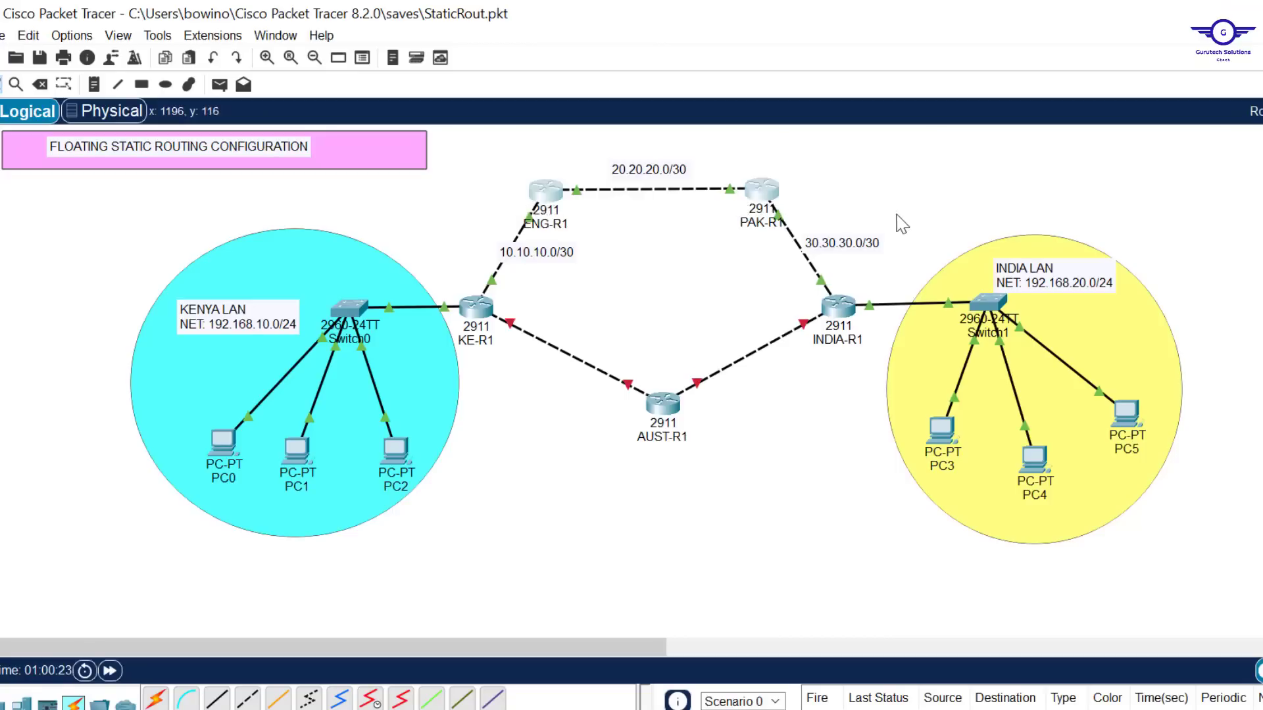
left_click_drag(479, 361, 812, 463)
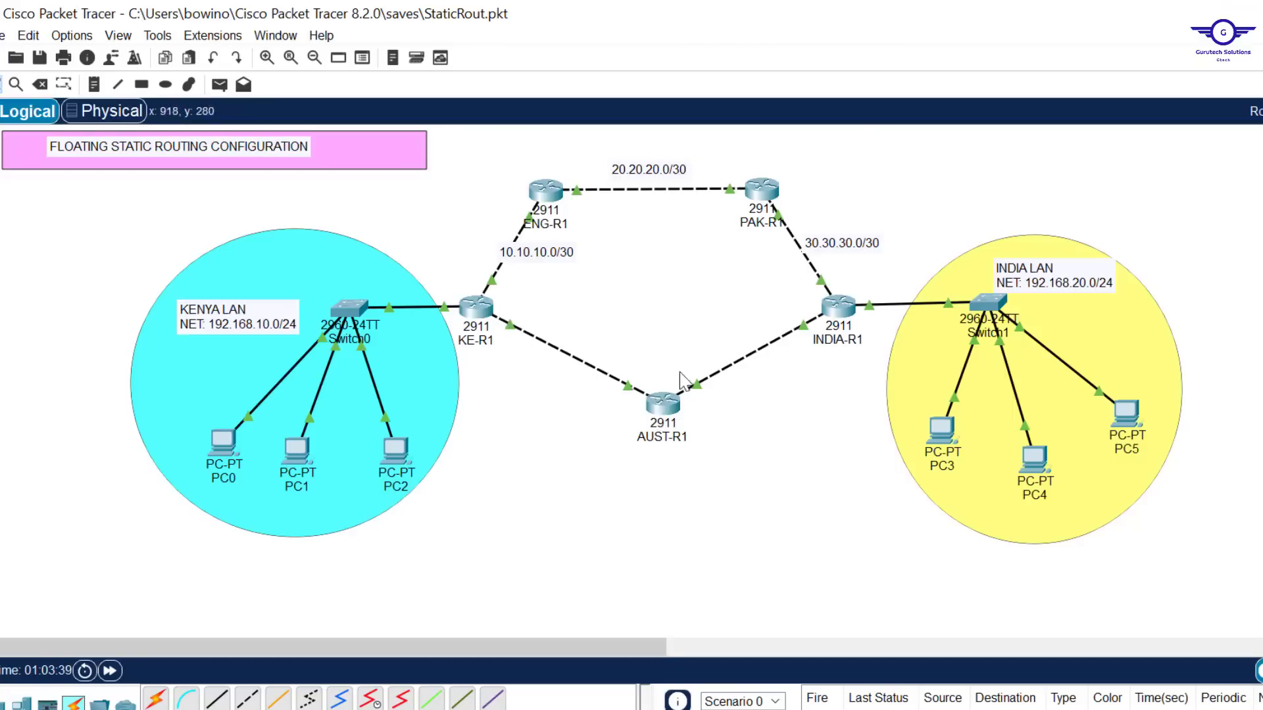
Step: Add the note 40.40.40.0/30 on the link between KE-R1 and AUST-R1
left_click(96, 90)
left_click(552, 346)
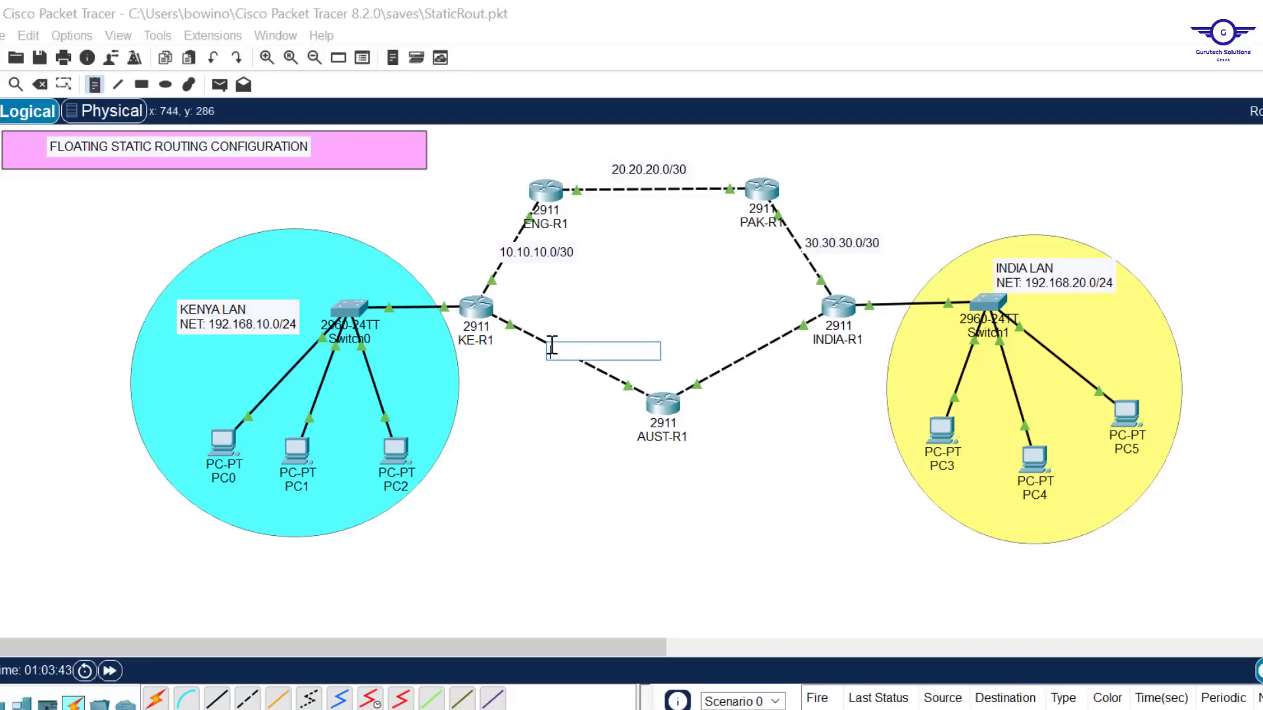
type("40.40.40.0/30")
Step: Copy the 40.40.40.0/30 note onto the AUST-R1 to INDIA-R1 link and change its text to 50.50.50.0/30
key("ctrl+a")
key("ctrl+c")
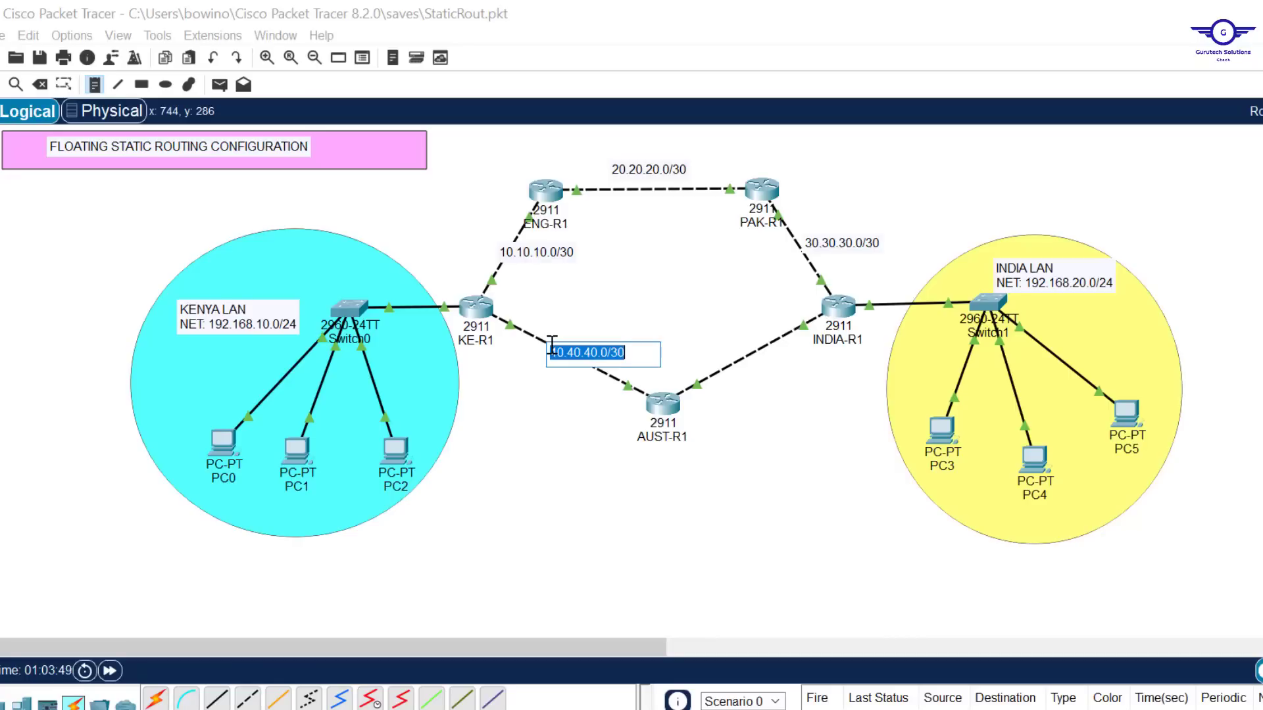
left_click(727, 366)
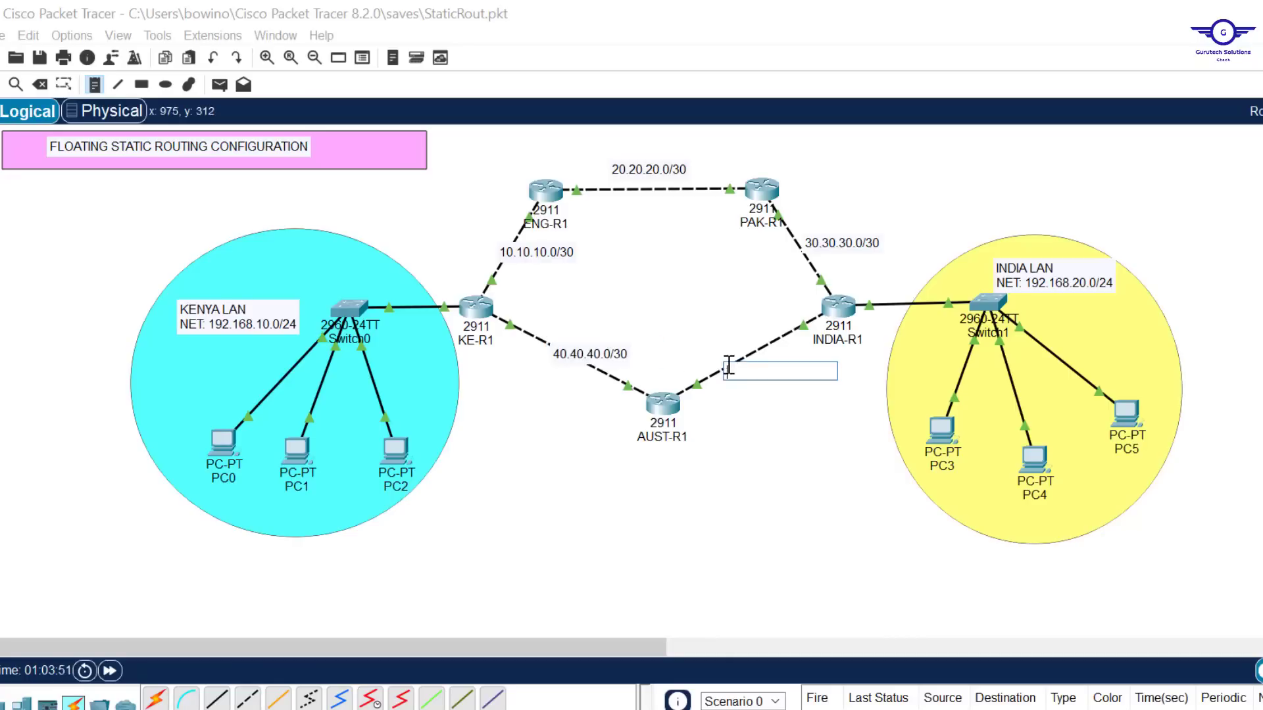
key("ctrl+v")
key("Left")
key("Left")
key("BackSpace")
type("5")
key("BackSpace")
type("5")
key("BackSpace")
type("5")
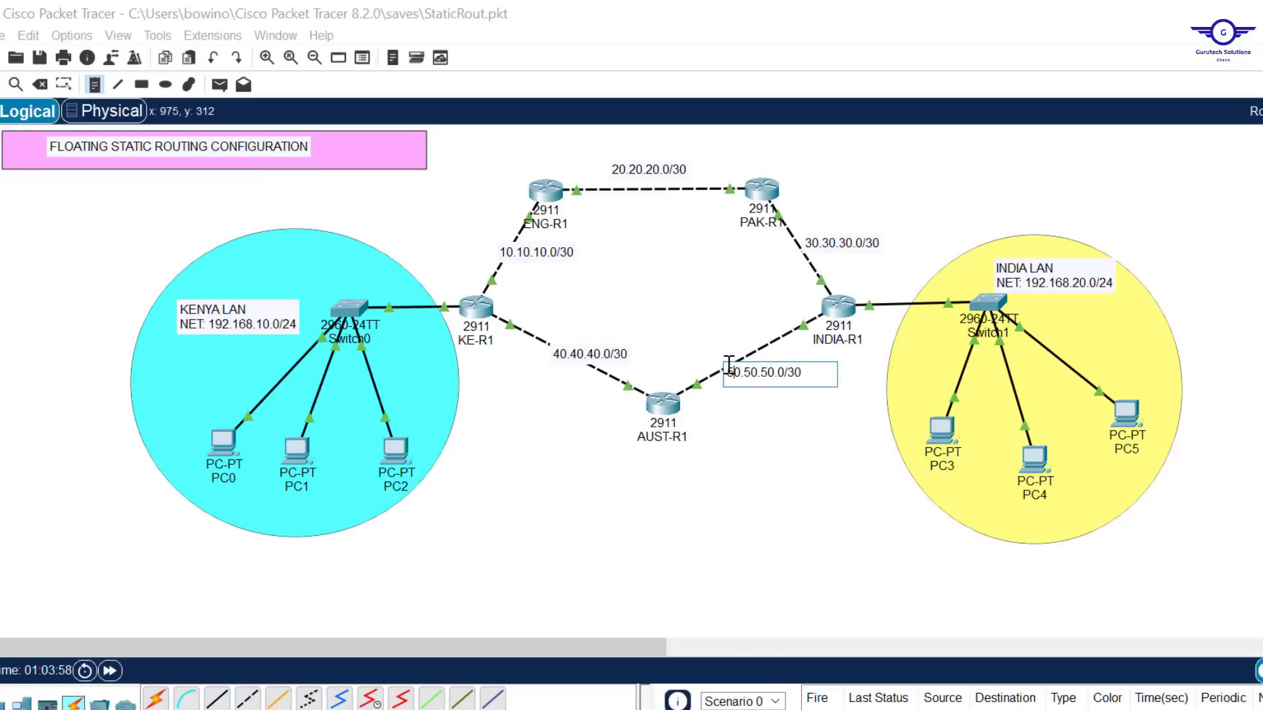
left_click(767, 471)
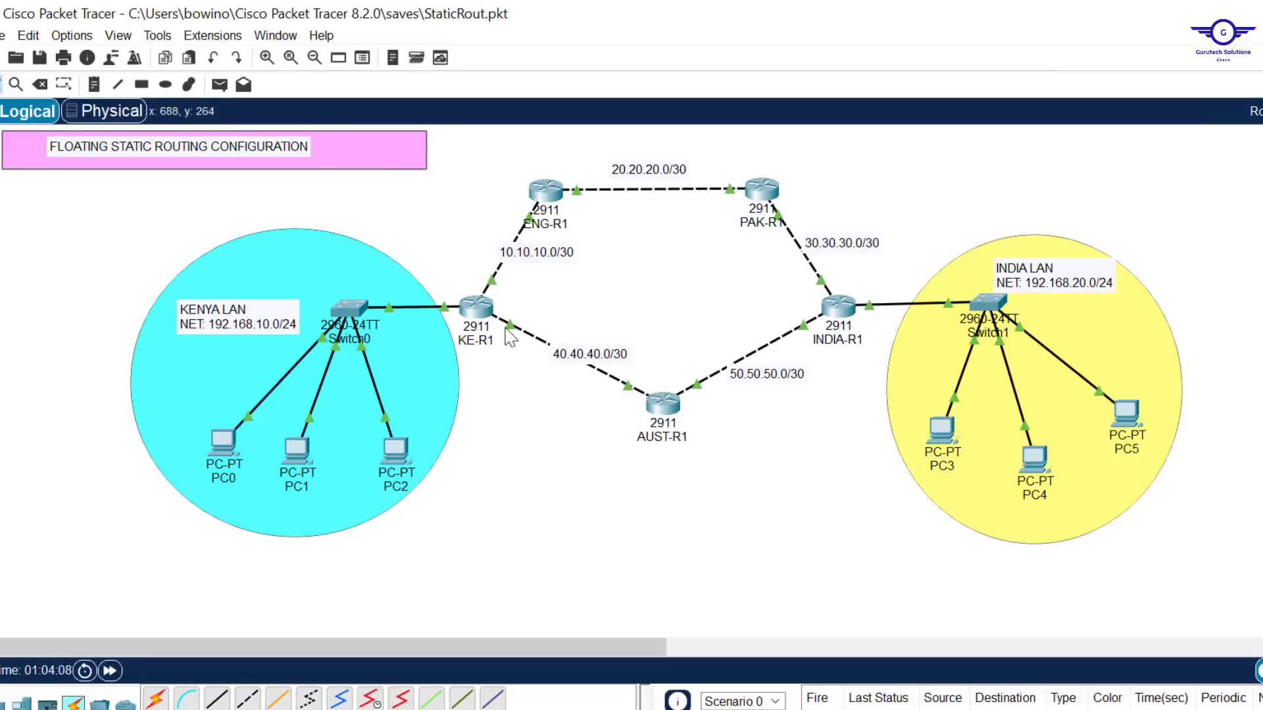
Step: Open the GigabitEthernet0/1 interface settings of KE-R1
left_click(472, 313)
left_click(567, 381)
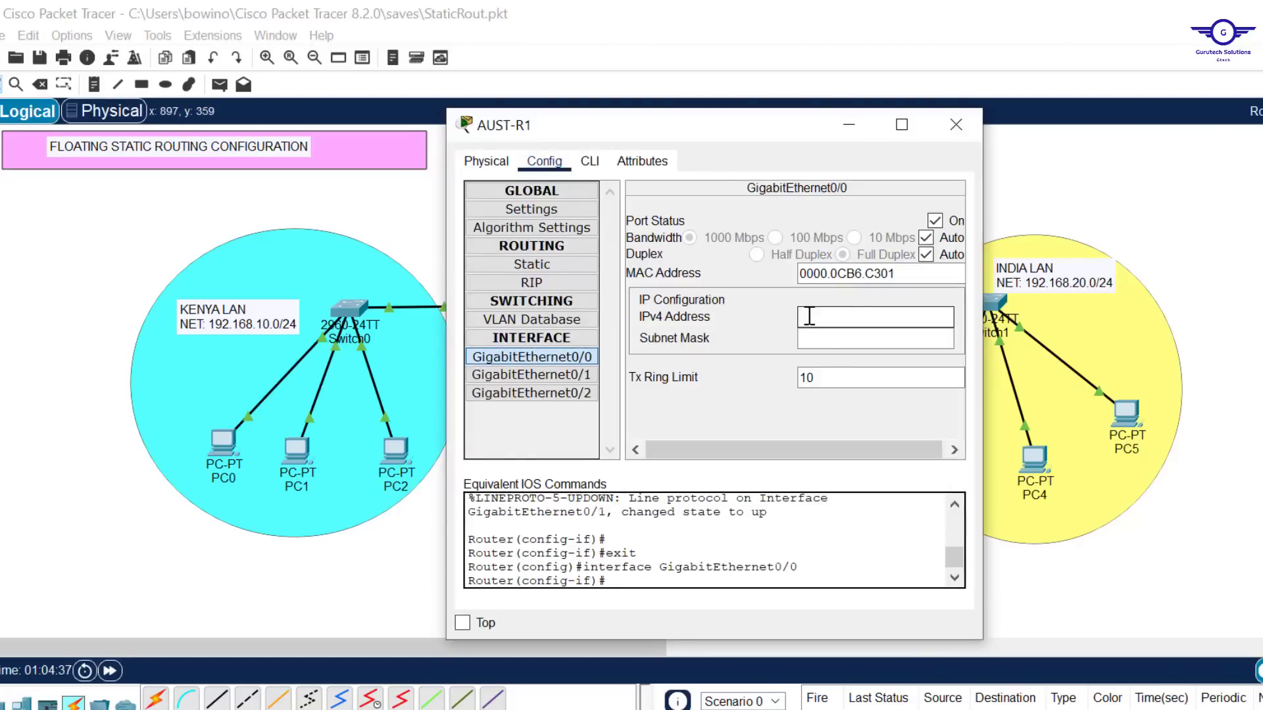
Step: Set AUST-R1's GigabitEthernet0/0 to IPv4 address 40.40.40.2 with subnet mask 255.255.255.252
type("40.40.40.2")
left_click(846, 341)
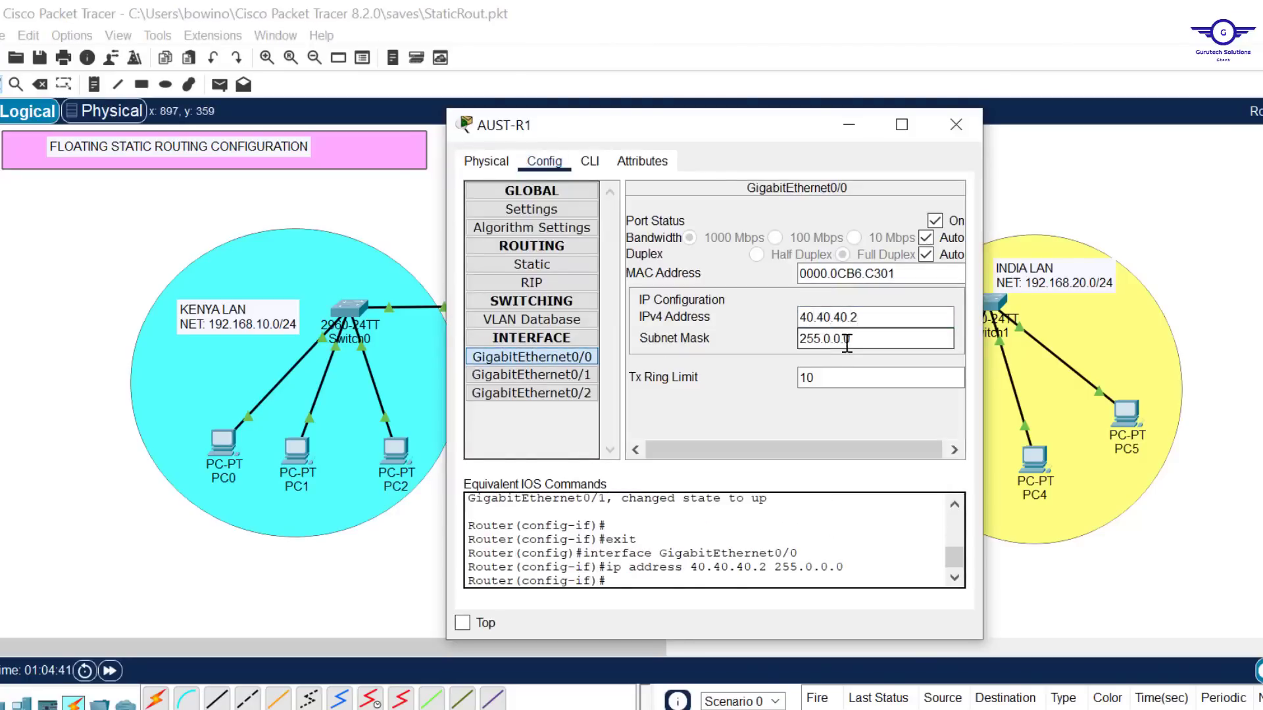
type("255.255.255.252")
Step: Assign IPv4 address 50.50.50.1 and its subnet mask to AUST-R1's GigabitEthernet0/1 interface
left_click(587, 384)
type("50.50.50.1")
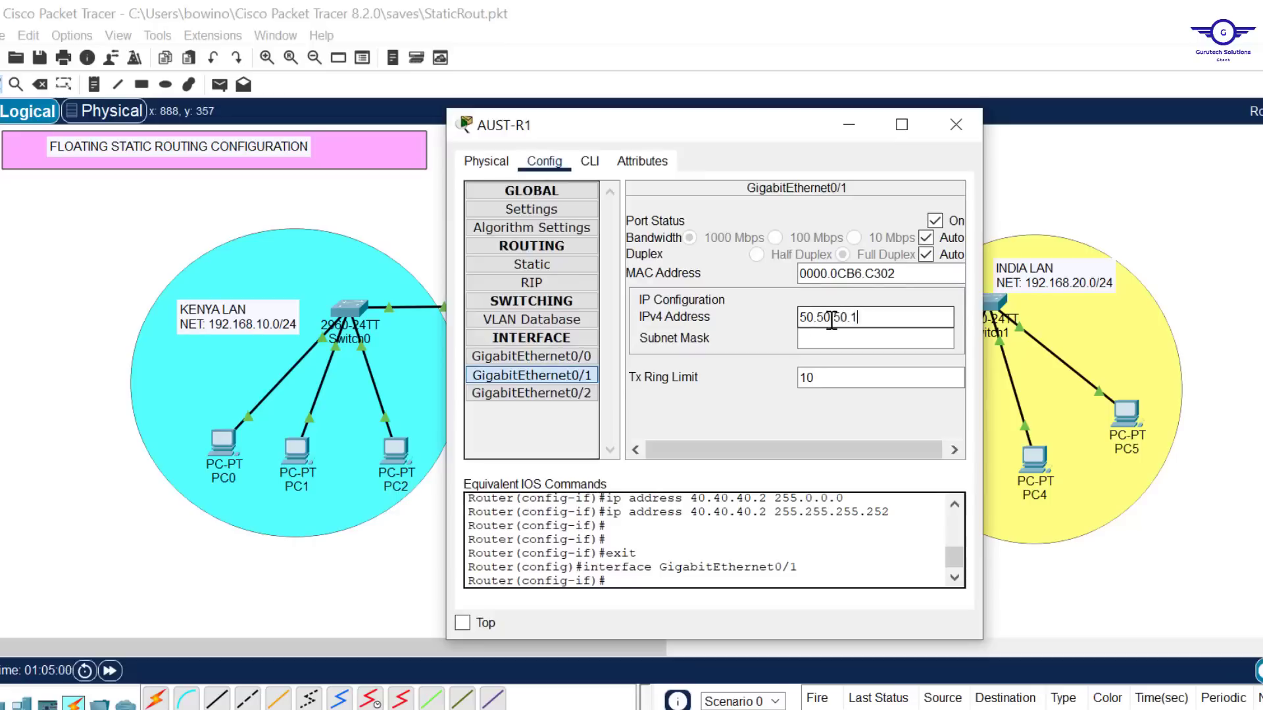
left_click(846, 340)
type("255.255.2")
Step: Set INDIA-R1's GigabitEthernet0/1 to IPv4 address 50.50.50.2 with subnet mask 255.255.255.252 and close the router's window
left_click(579, 374)
left_click(875, 317)
type("50.50.50.2")
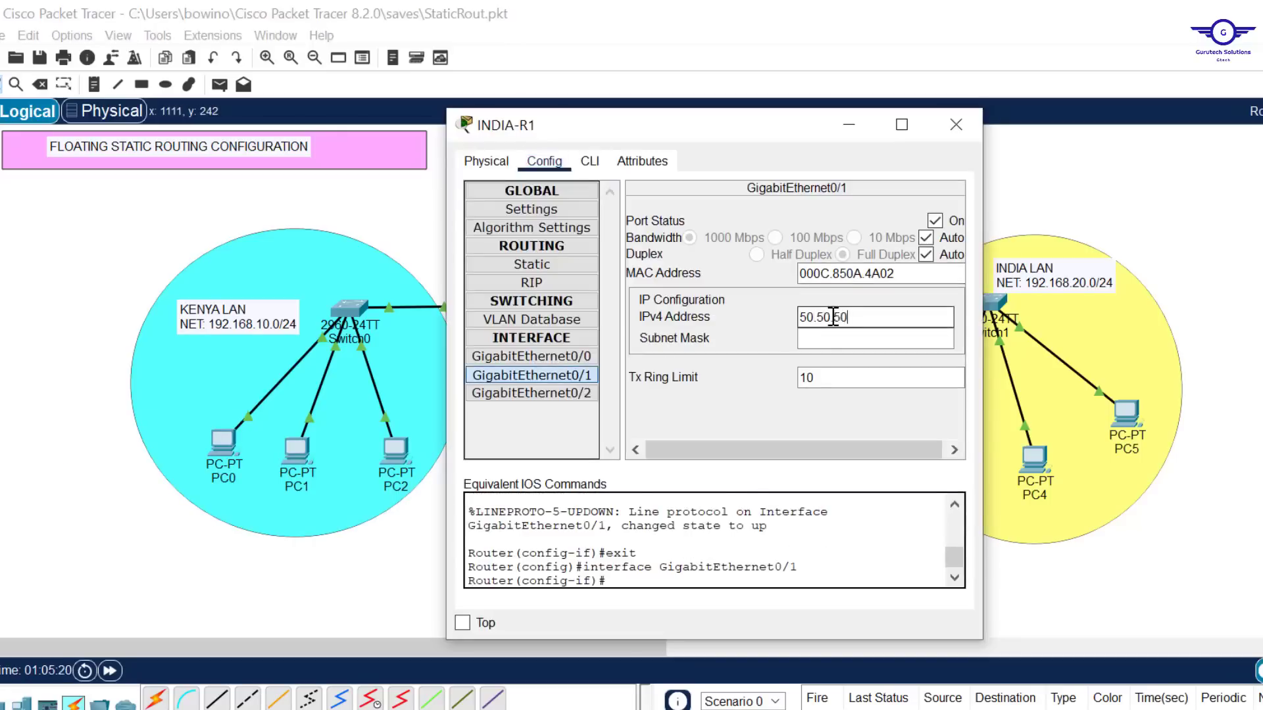
left_click(846, 339)
type("255.255.255.252")
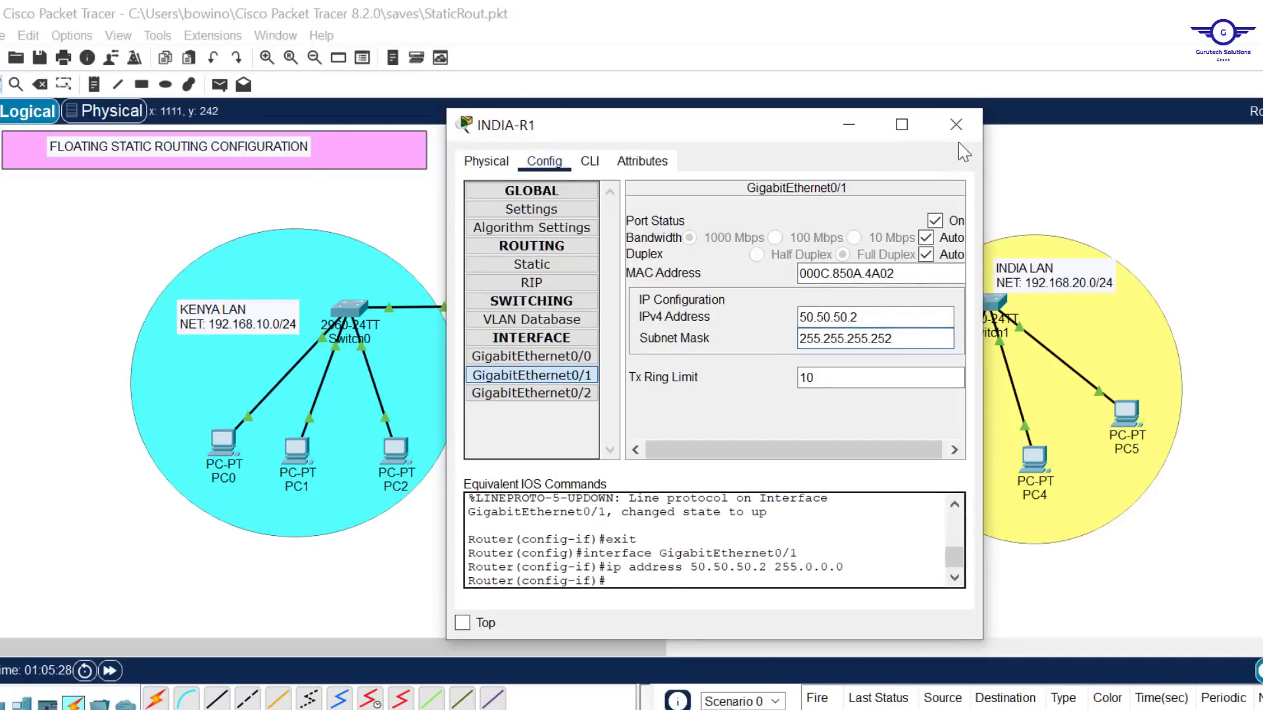
left_click(955, 125)
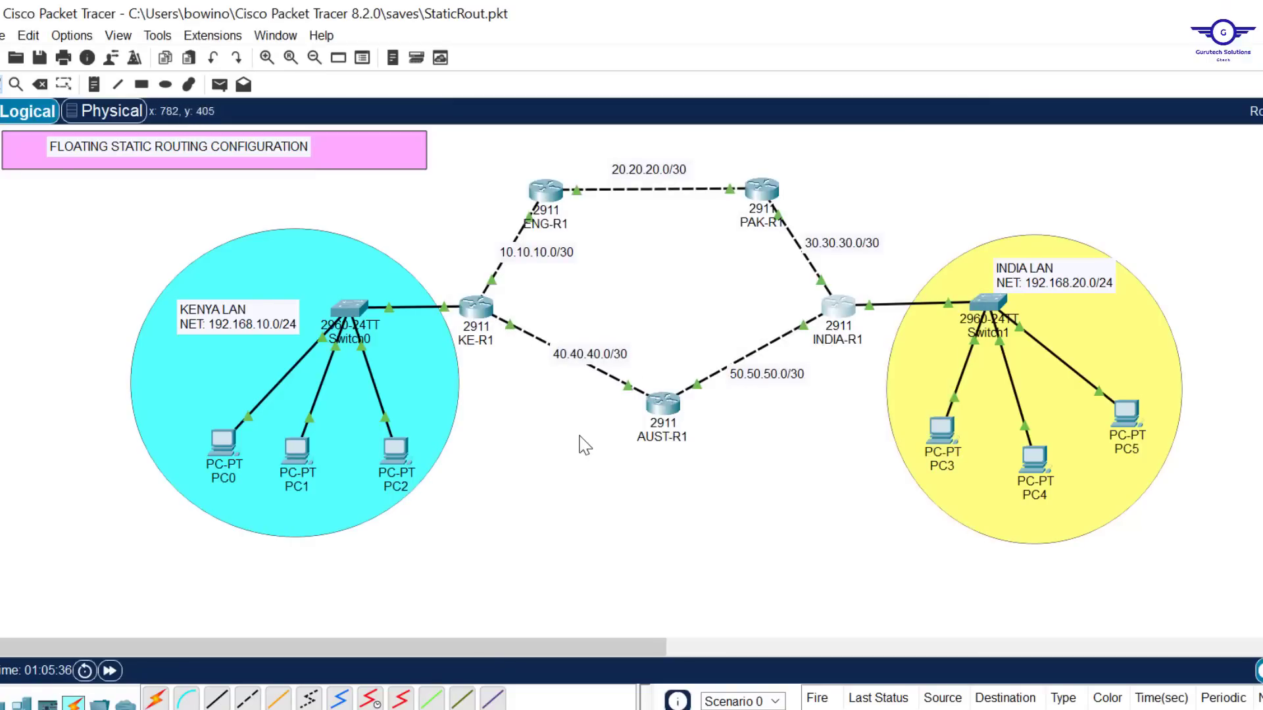
Step: Check task 6 in config-guide.txt and return KE-R1's command line from interface mode to global configuration mode
left_click(763, 709)
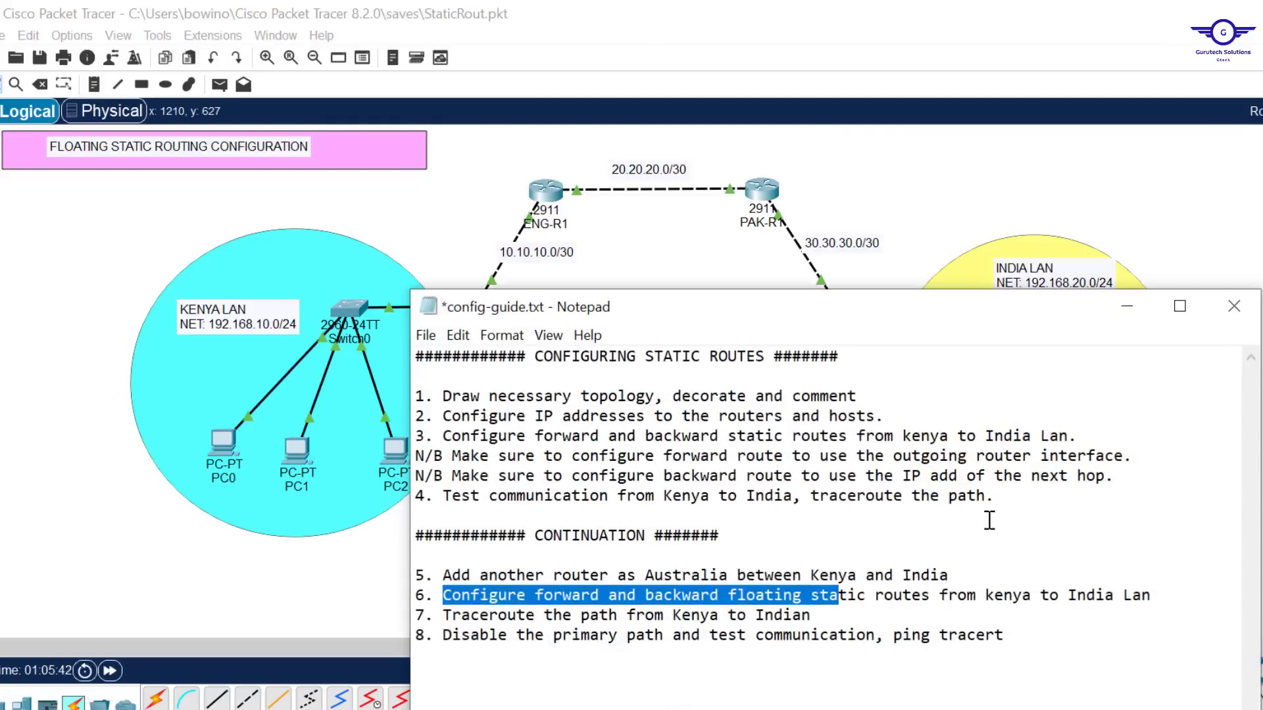
left_click(1261, 209)
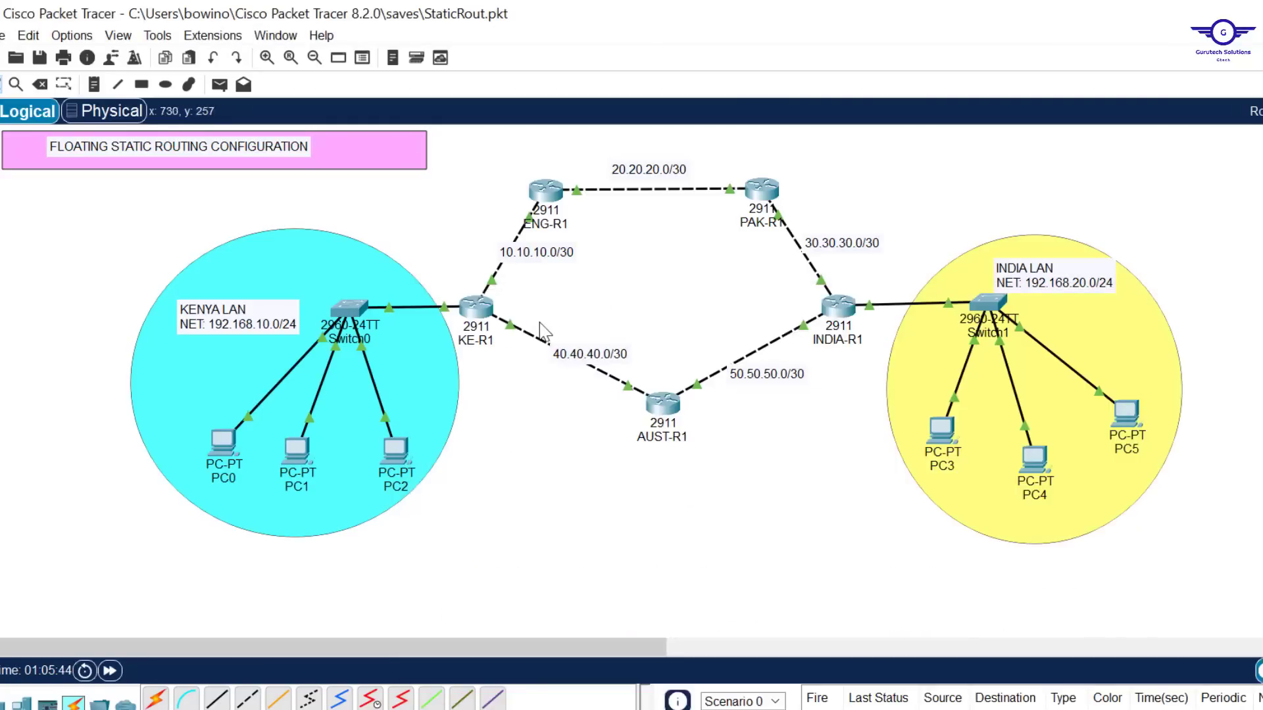
left_click(476, 307)
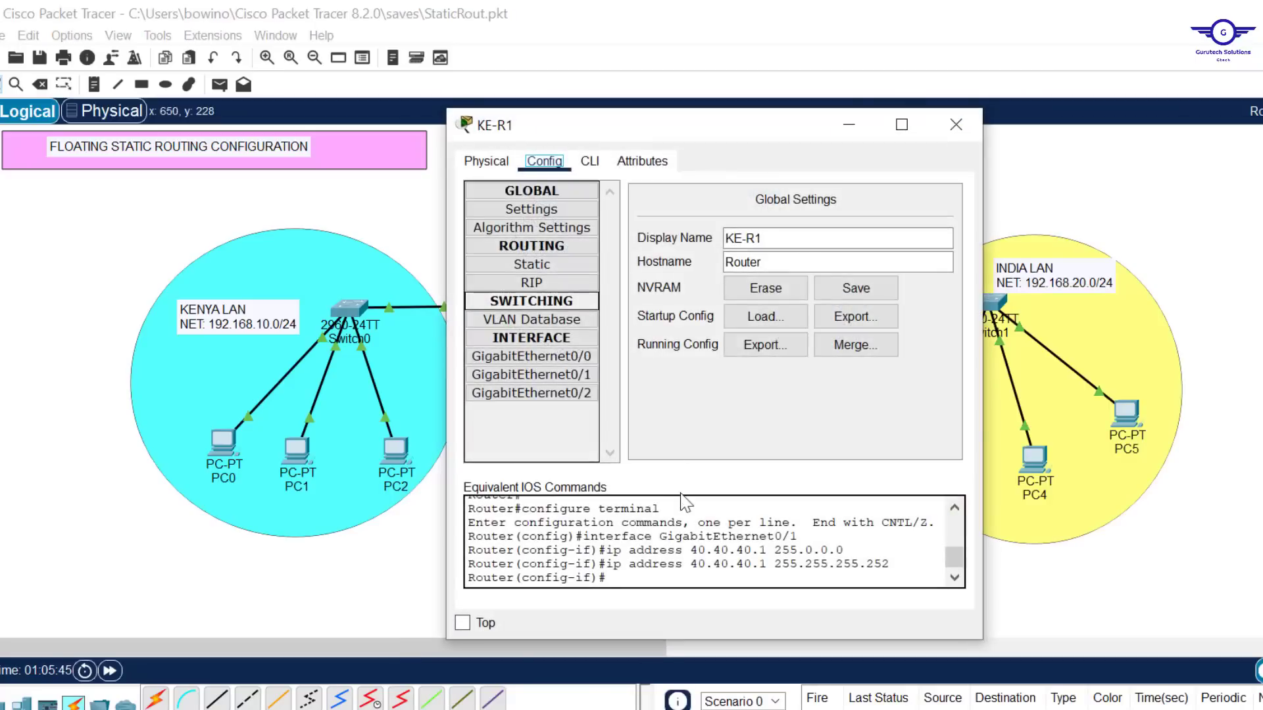
left_click(592, 164)
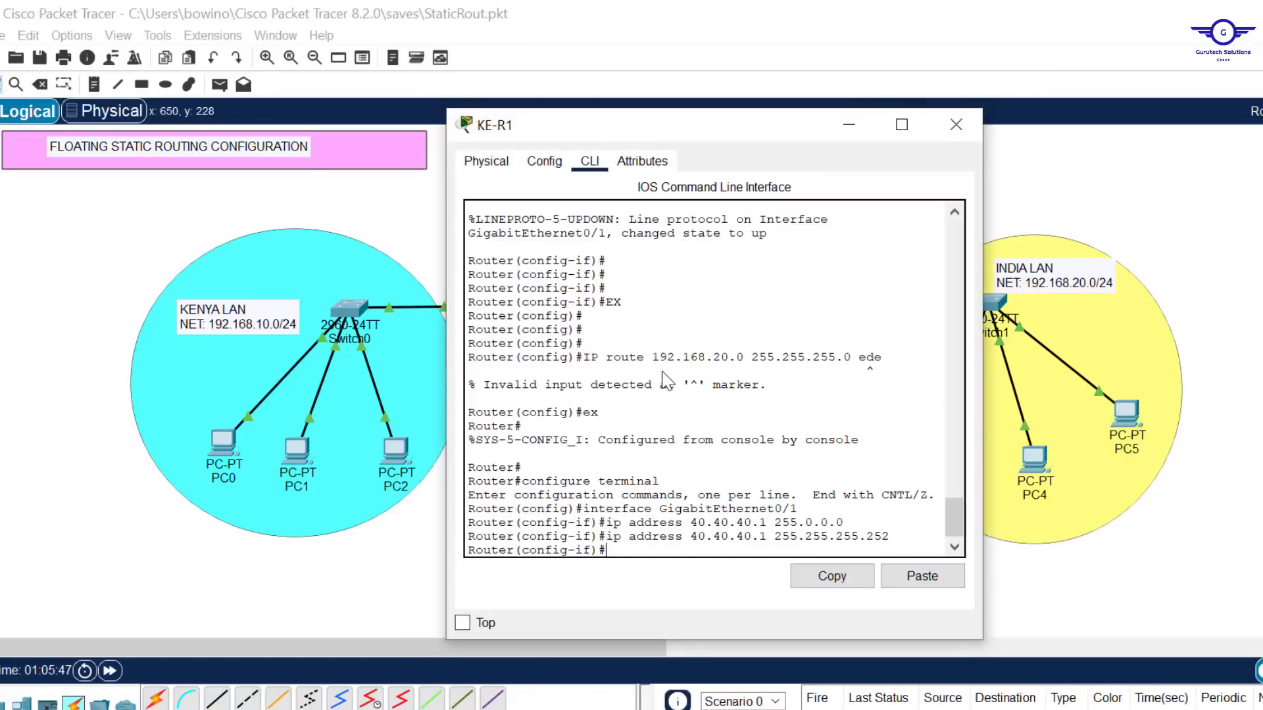
key("Return")
key("Return")
type("ex")
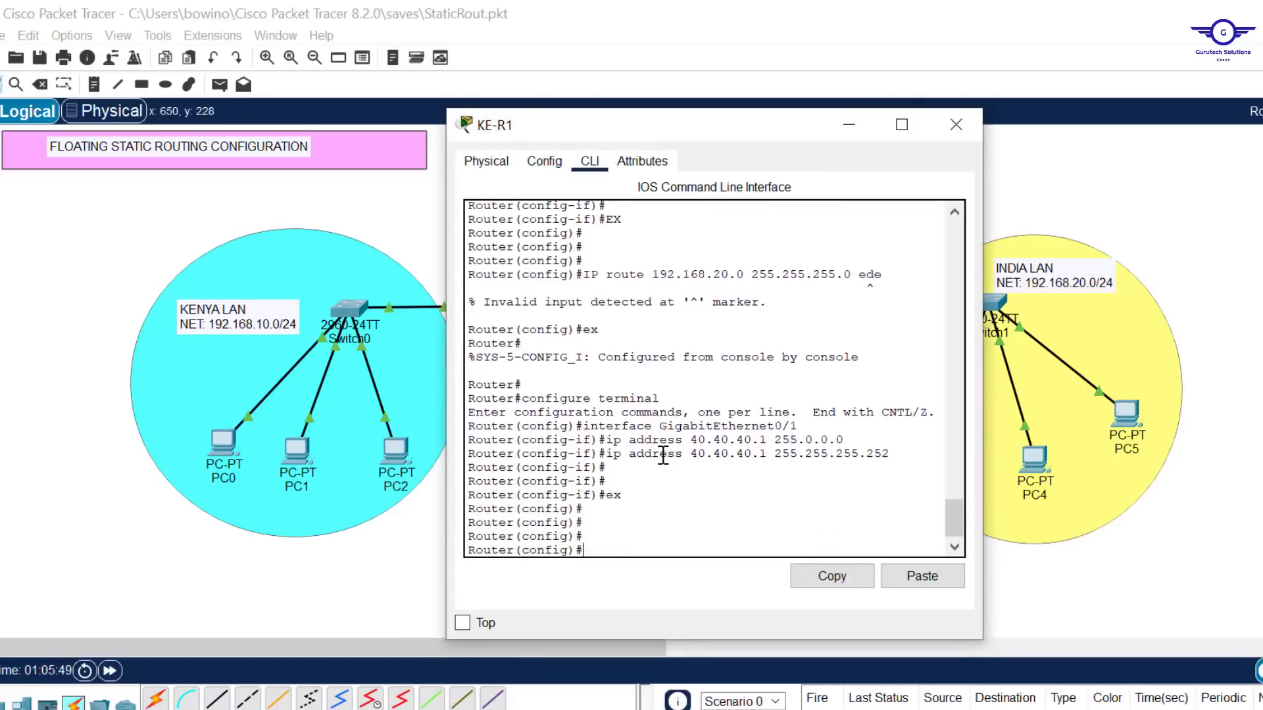
key("Return")
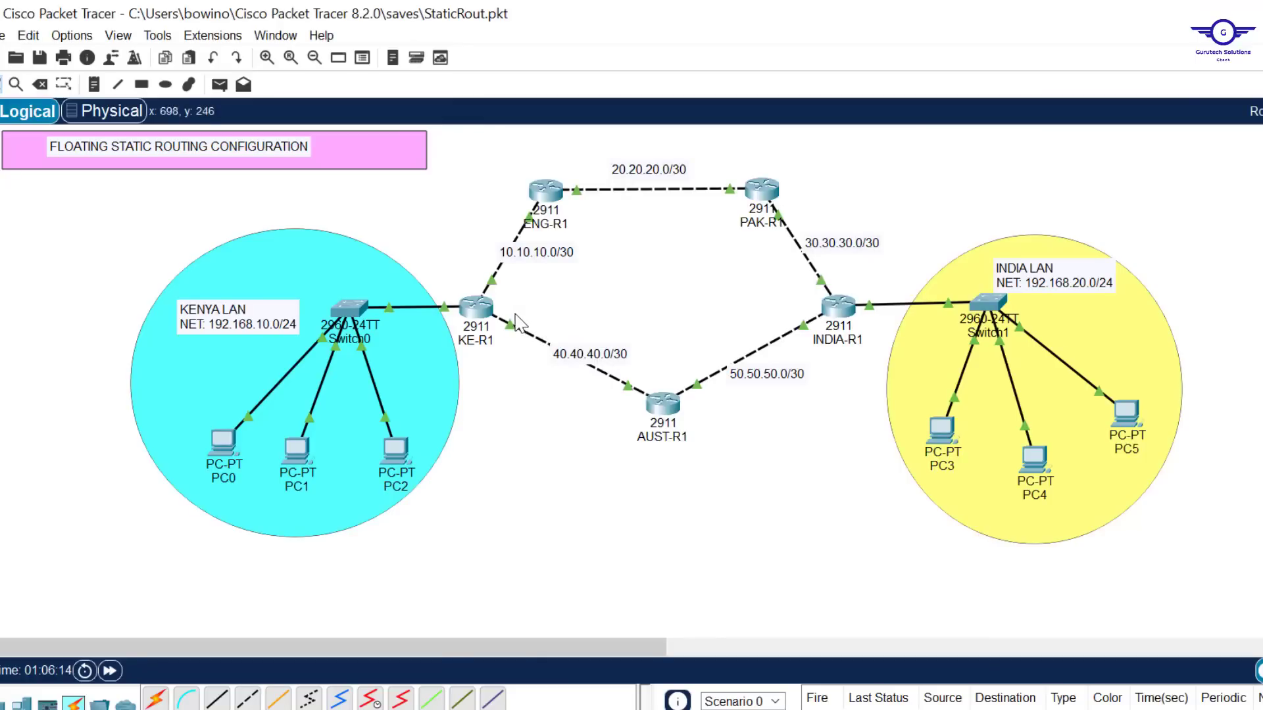
left_click_drag(514, 313, 846, 417)
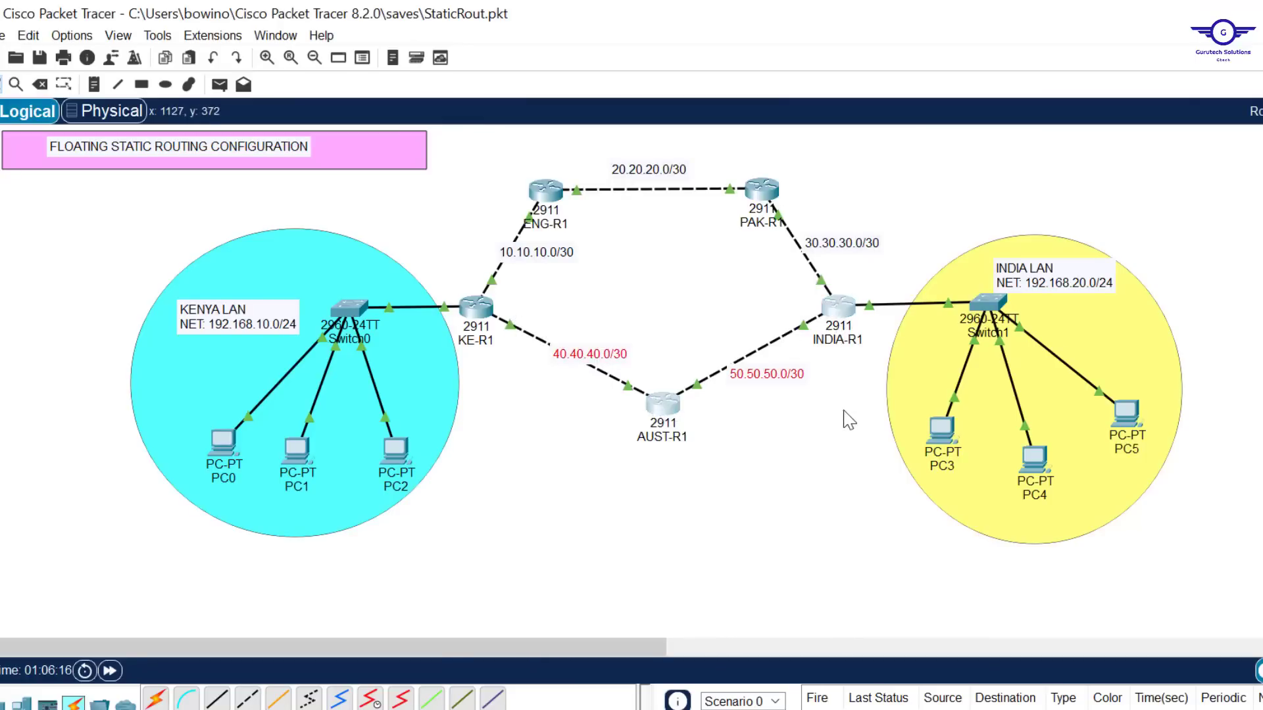
left_click(584, 468)
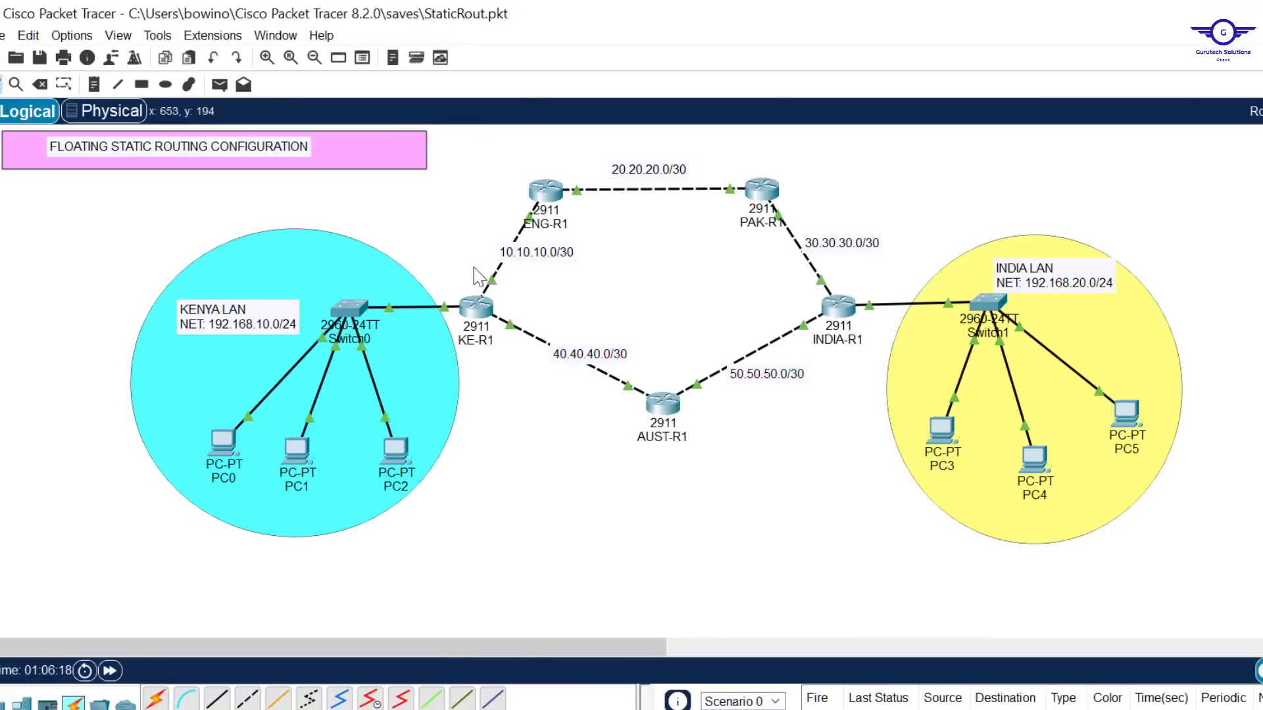
left_click_drag(465, 248, 851, 179)
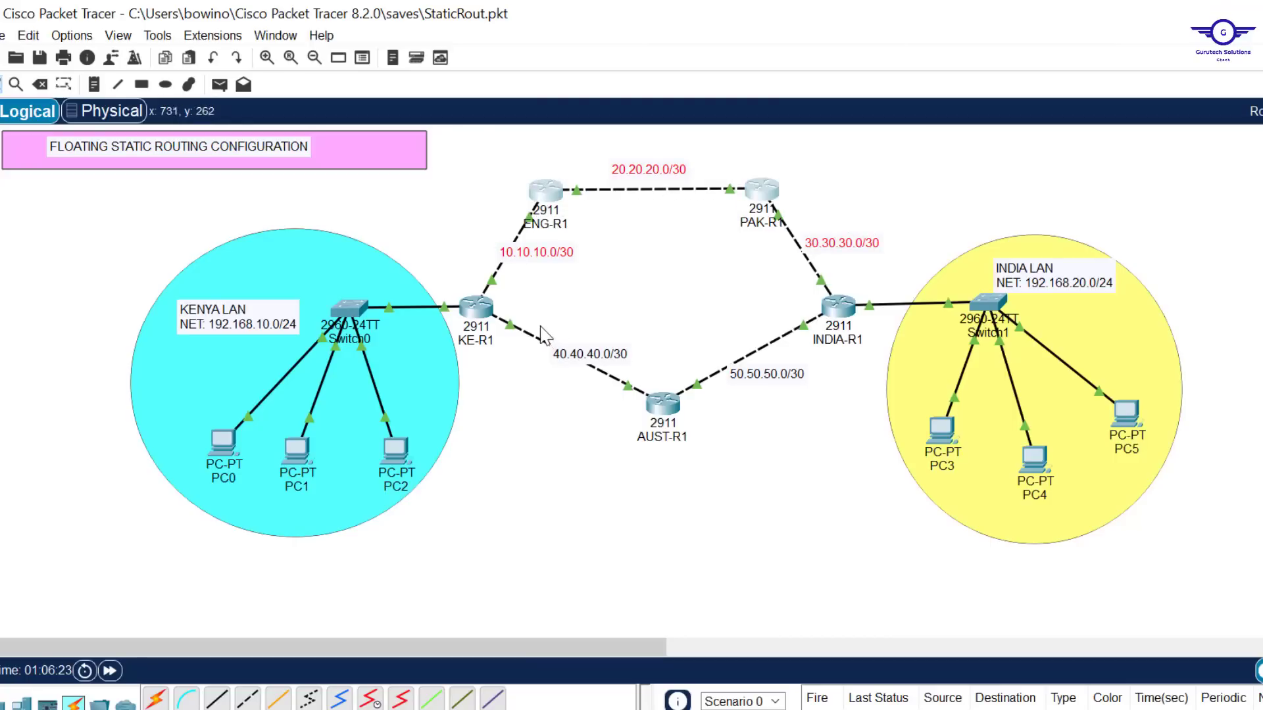
left_click_drag(539, 325, 801, 434)
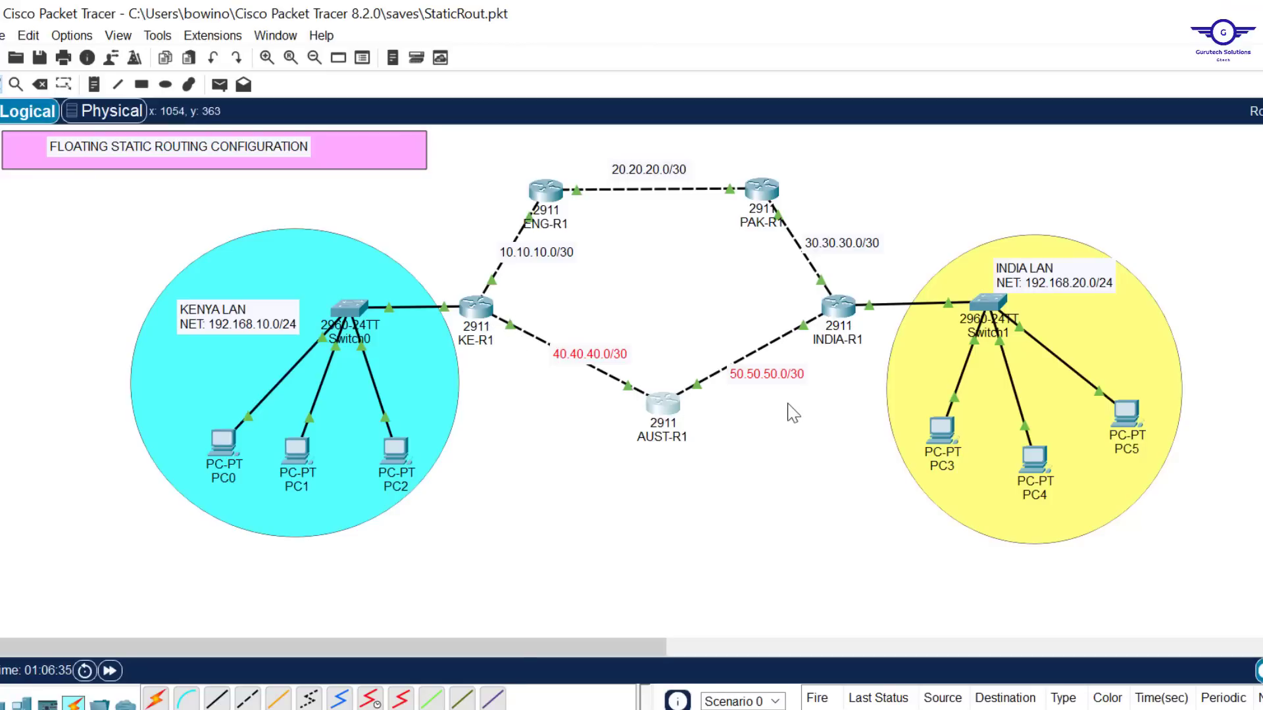
Step: Add a static route on KE-R1 to network 192.168.20.0 255.255.255.0 via AUST-R1's address 40.40.40.2
left_click(484, 314)
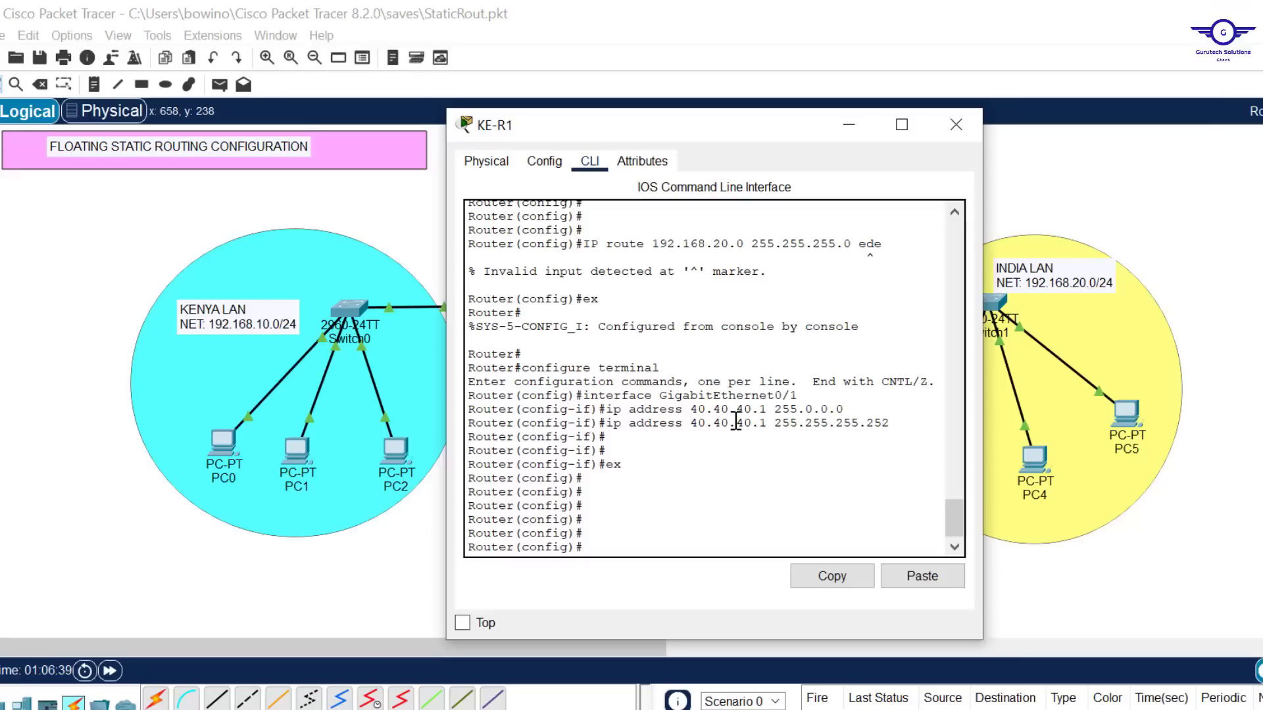
key("Return")
key("Return")
key("Return")
key("Return")
key("Return")
key("Return")
key("Return")
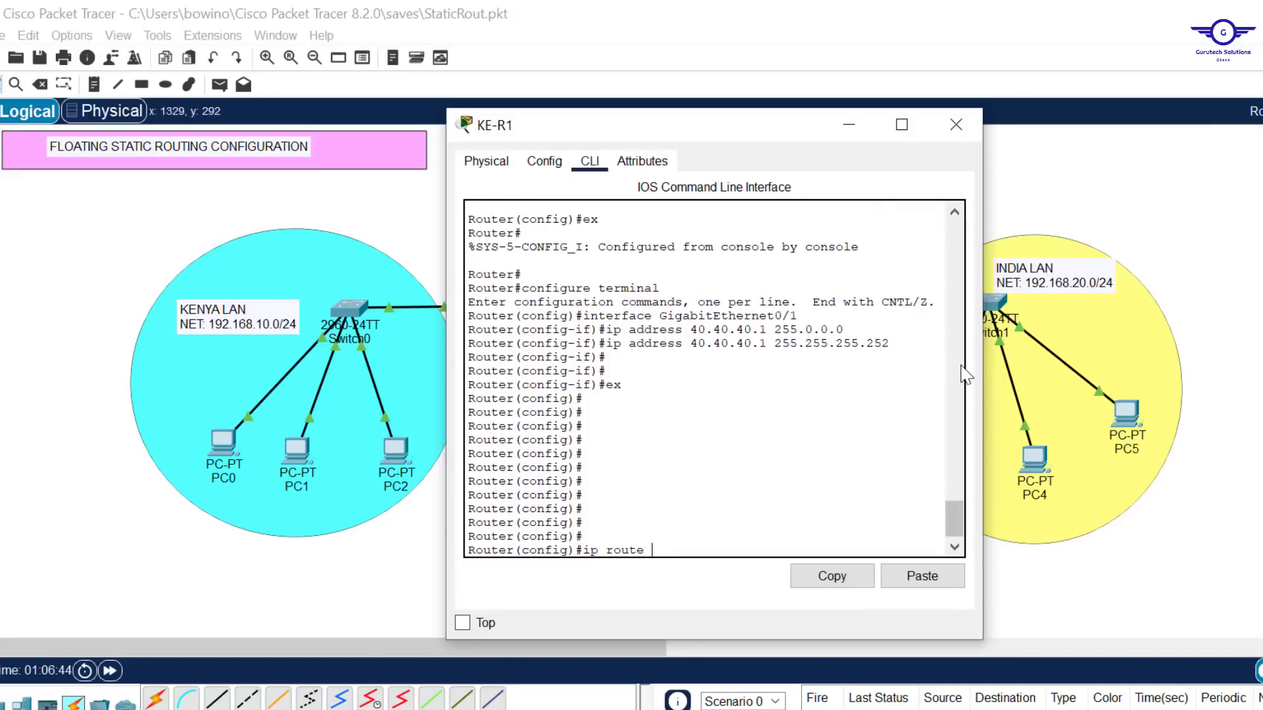
type("192.168.20.0 255.255.255.0")
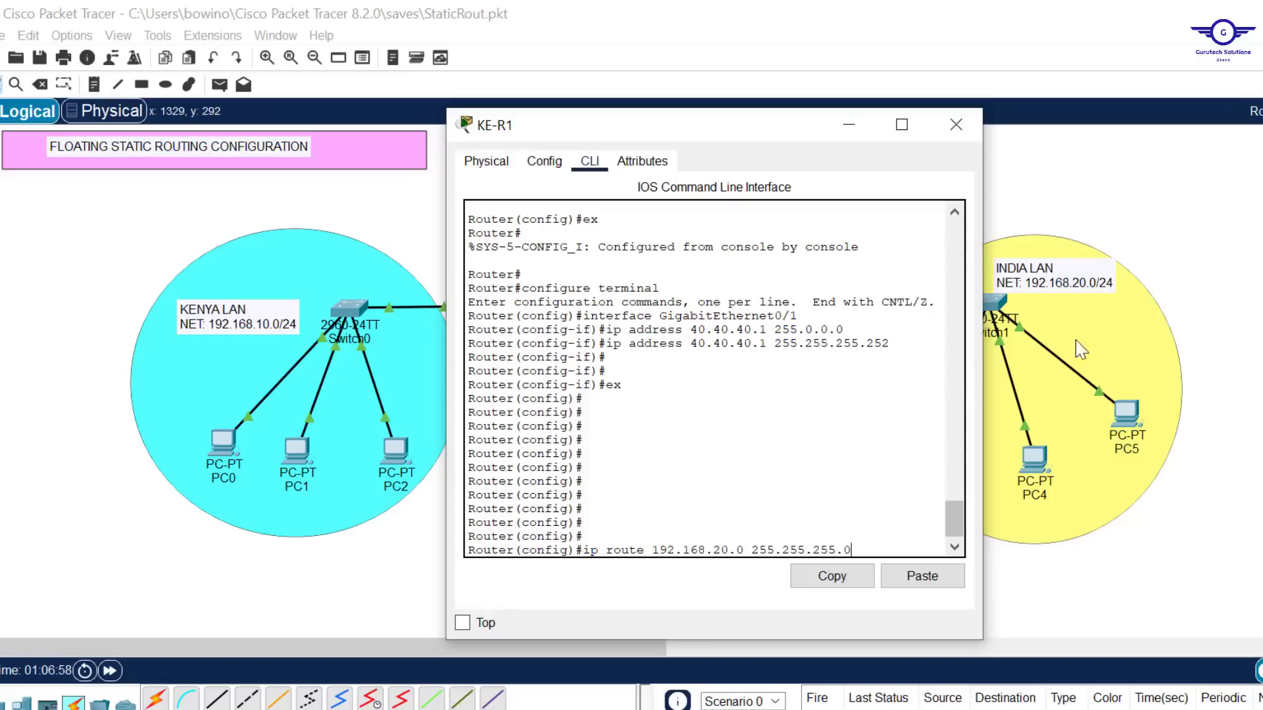
left_click(1041, 309)
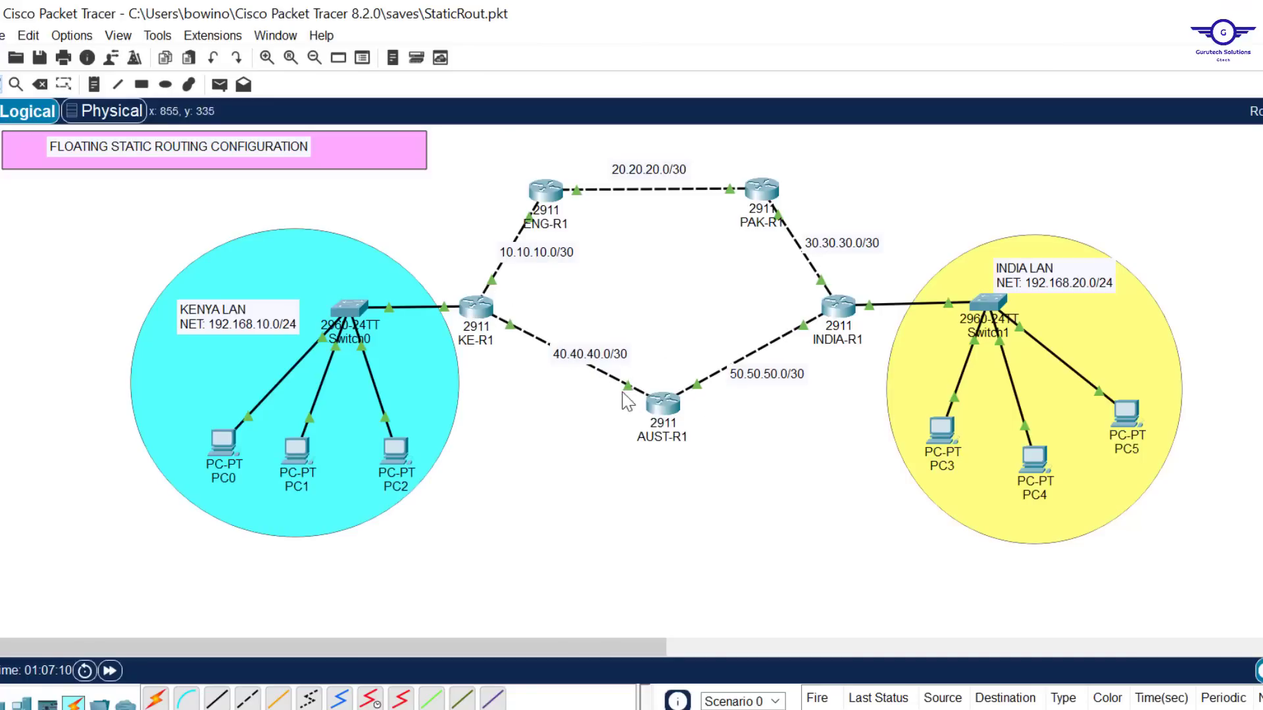
mouse_move(631, 393)
mouse_move(668, 407)
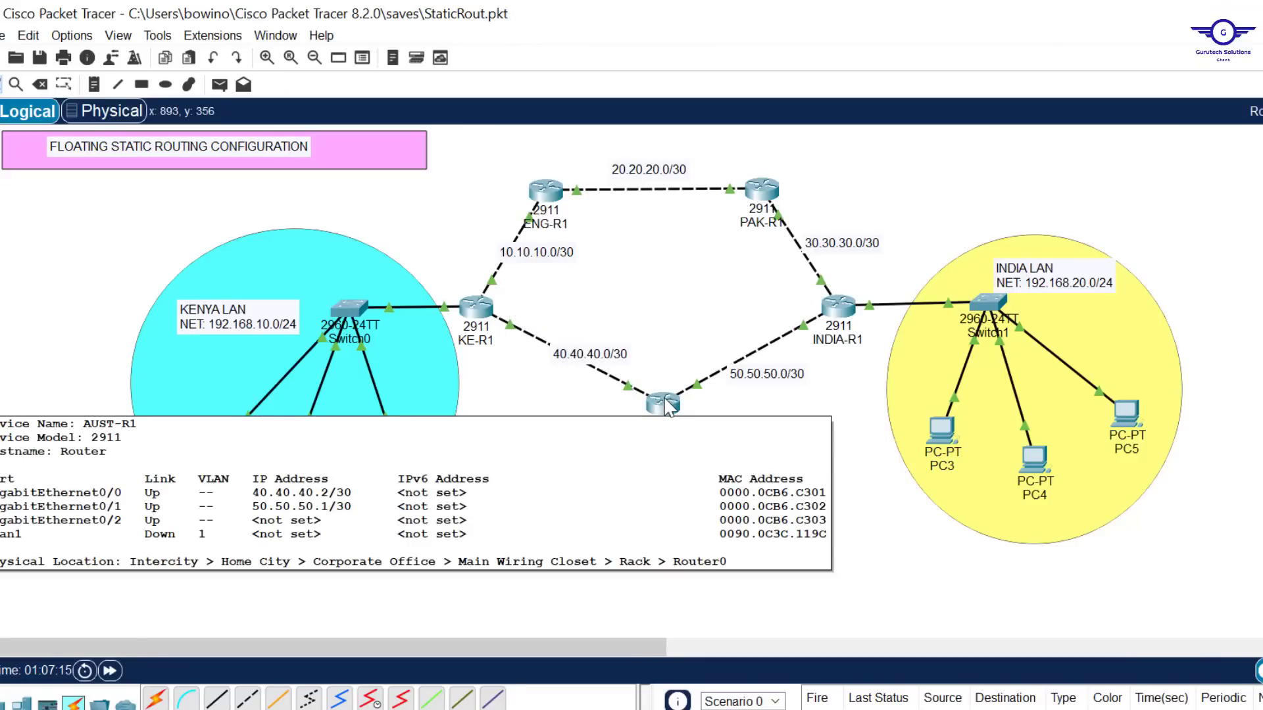
left_click(476, 307)
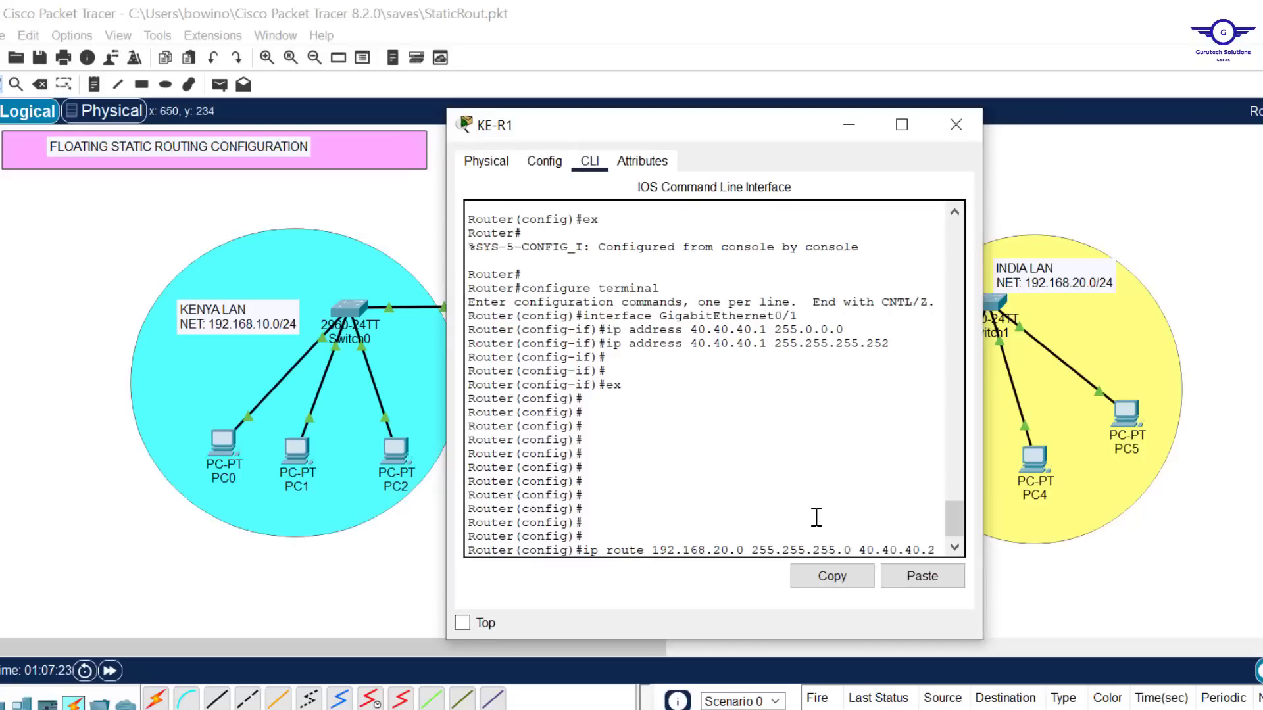
key("Return")
key("Return")
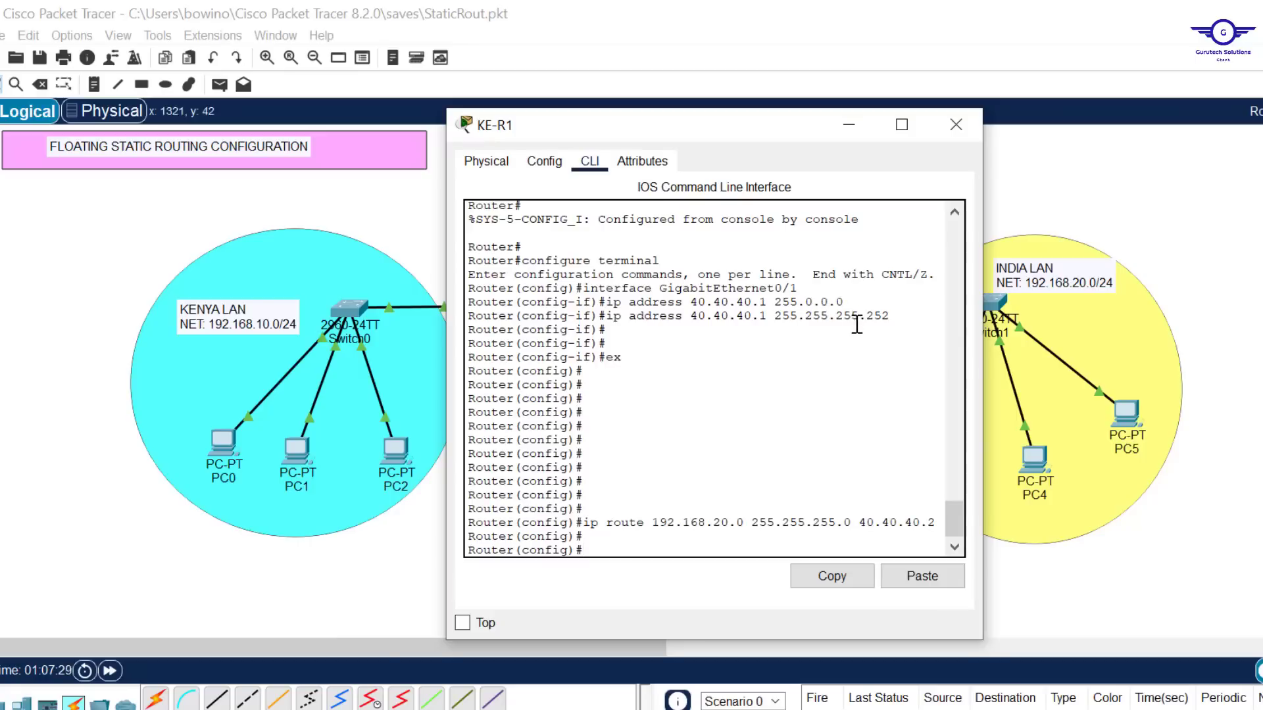
Step: Widen KE-R1's window and remove its static route to 192.168.20.0 255.255.255.0 via 40.40.40.2
key("Up")
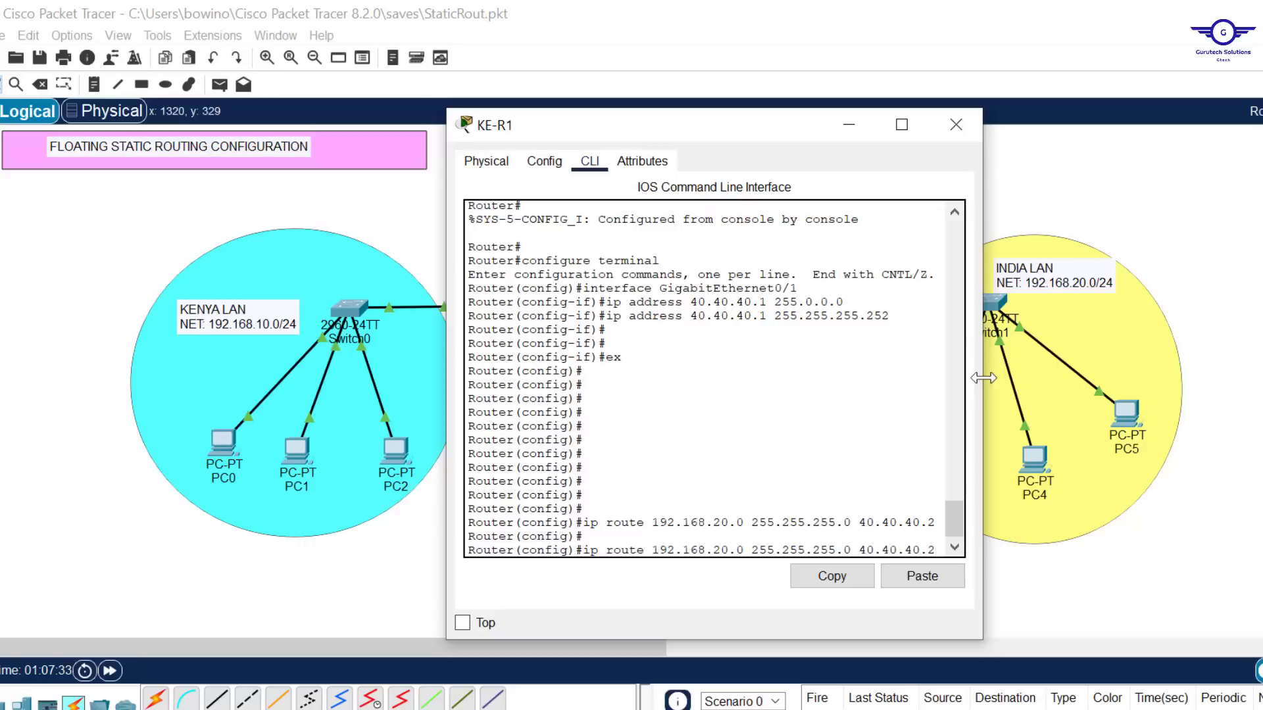
left_click_drag(982, 378, 1179, 398)
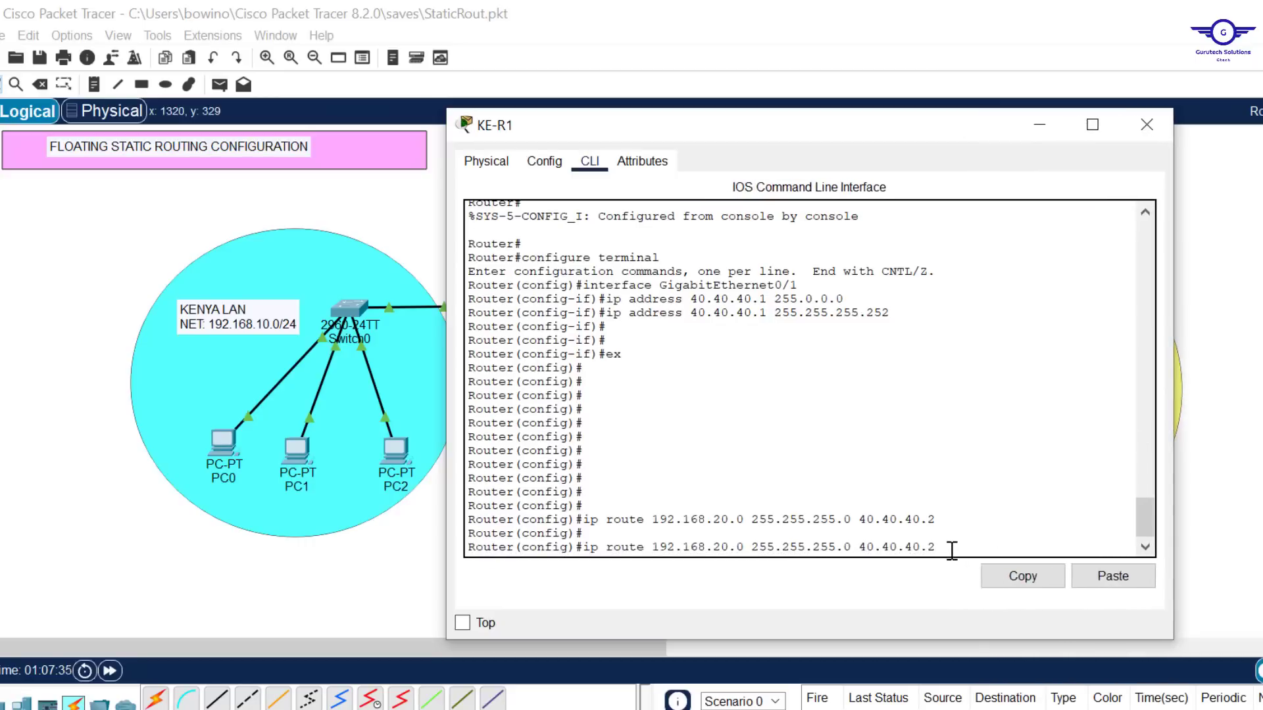
left_click_drag(935, 546, 587, 547)
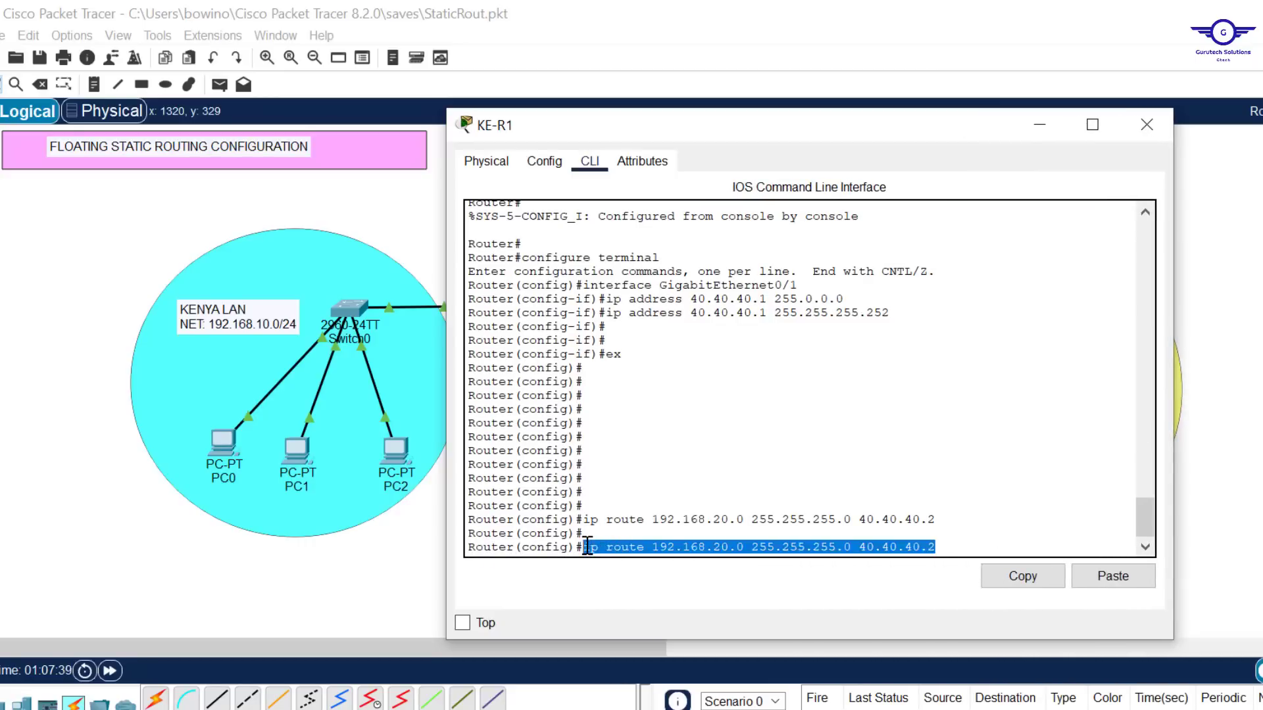
left_click(587, 548)
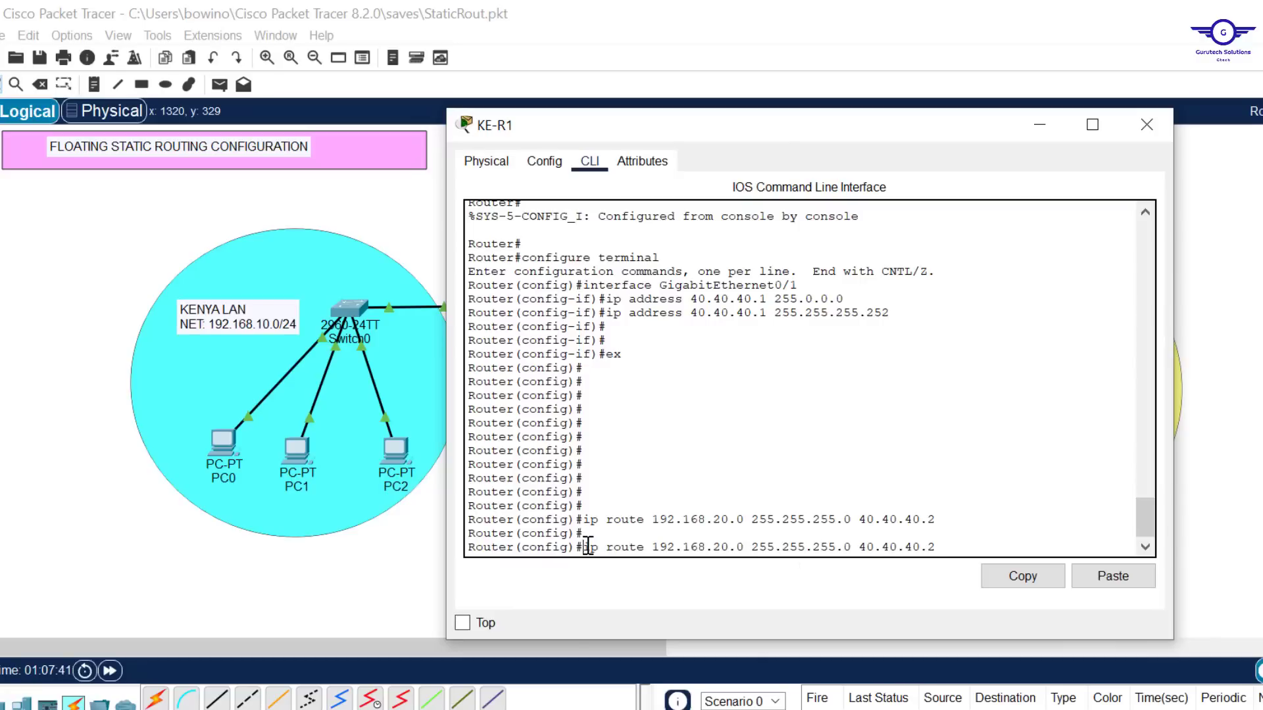
key("Left")
key("Left")
key("Home")
type("no")
key("Return")
key("Return")
key("Return")
key("Return")
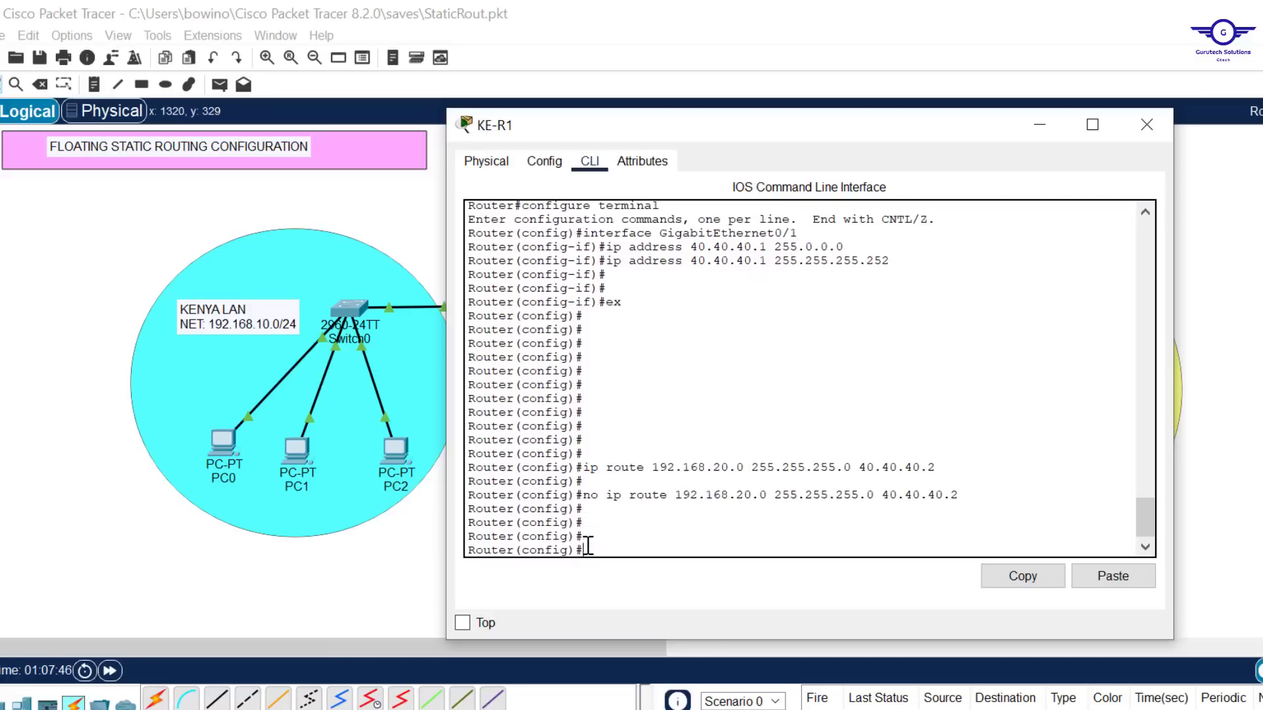
Step: Add a floating static route on KE-R1 to 192.168.20.0 255.255.255.0 via 40.40.40.2 with administrative distance 130
key("Up")
key("Up")
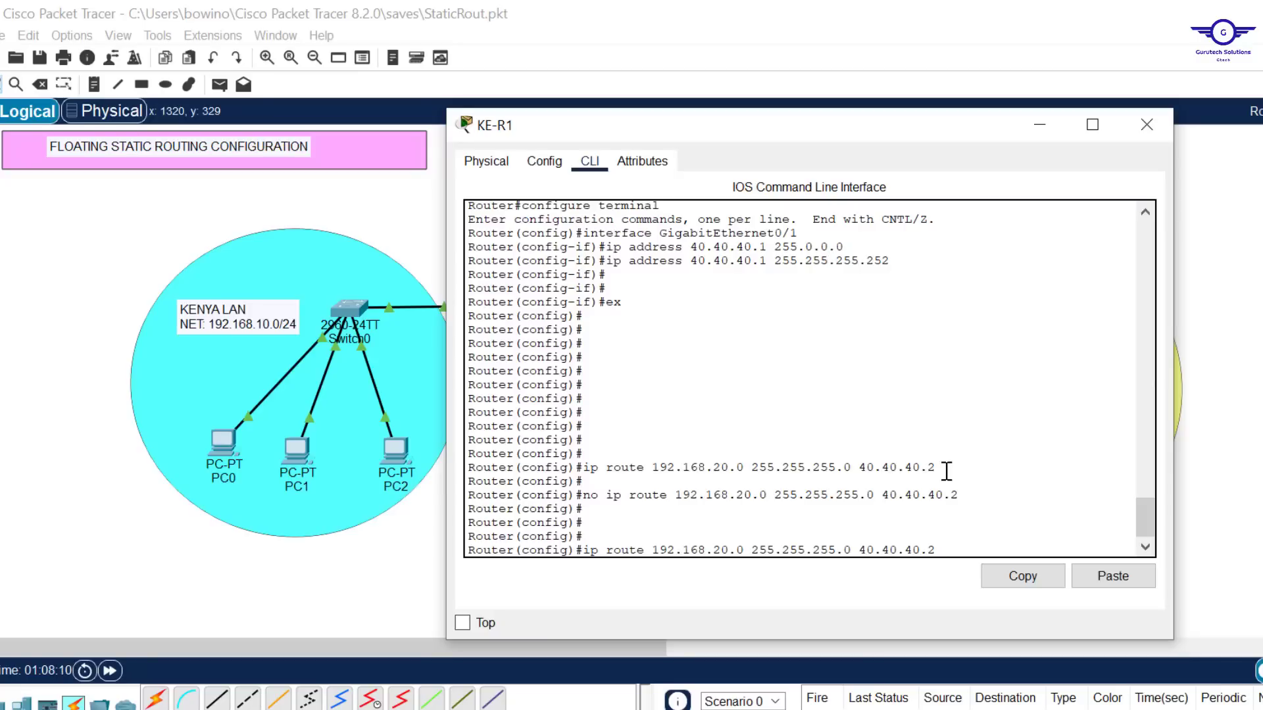
type("30")
key("Return")
key("Return")
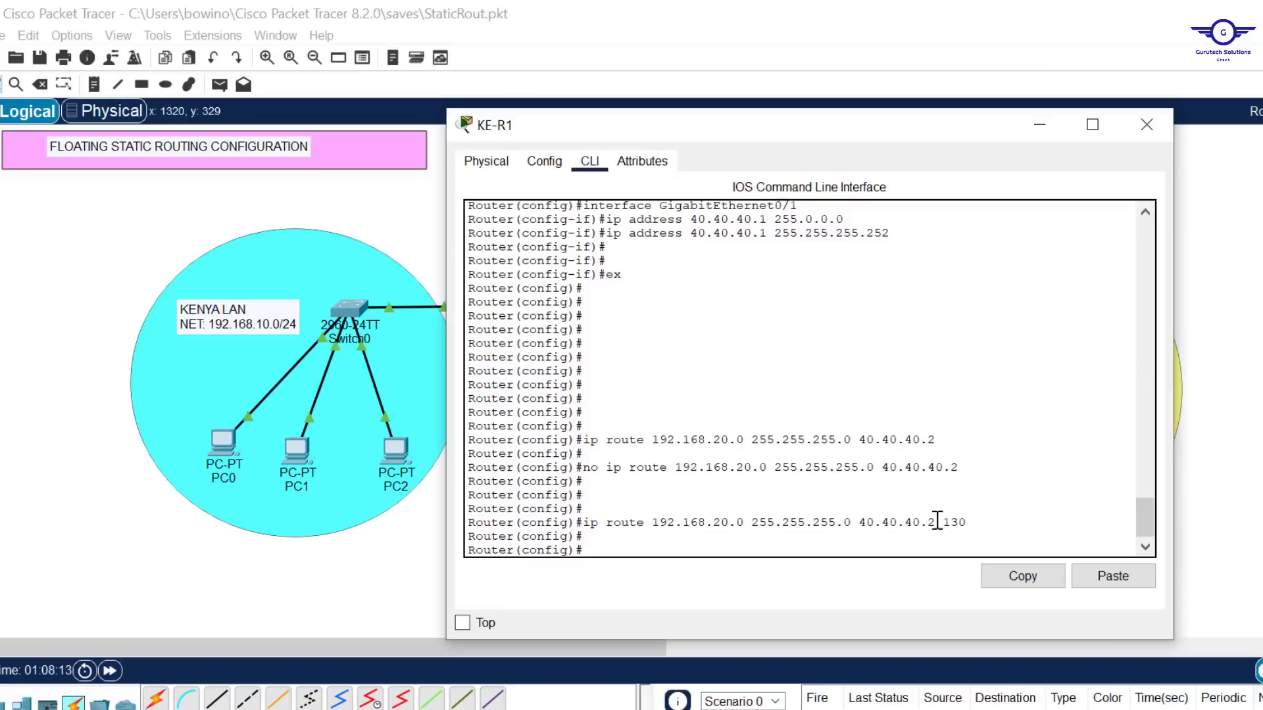
left_click_drag(968, 524, 587, 528)
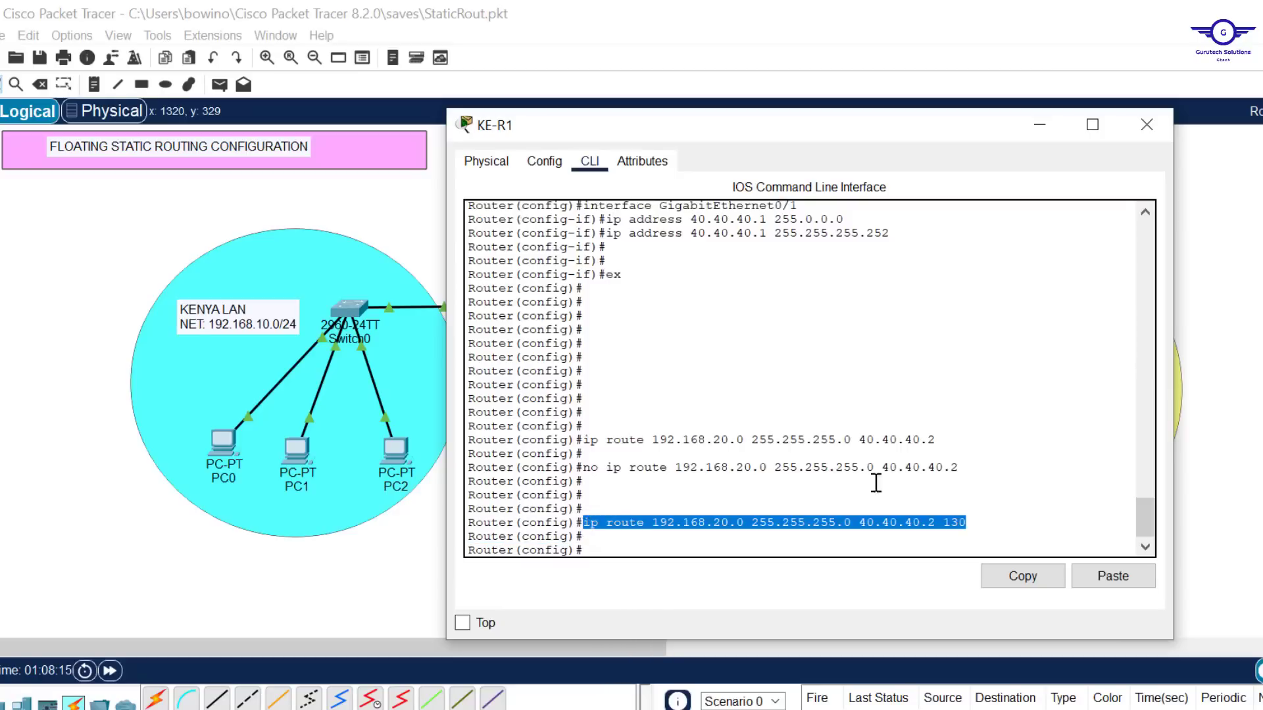
left_click_drag(933, 440, 581, 428)
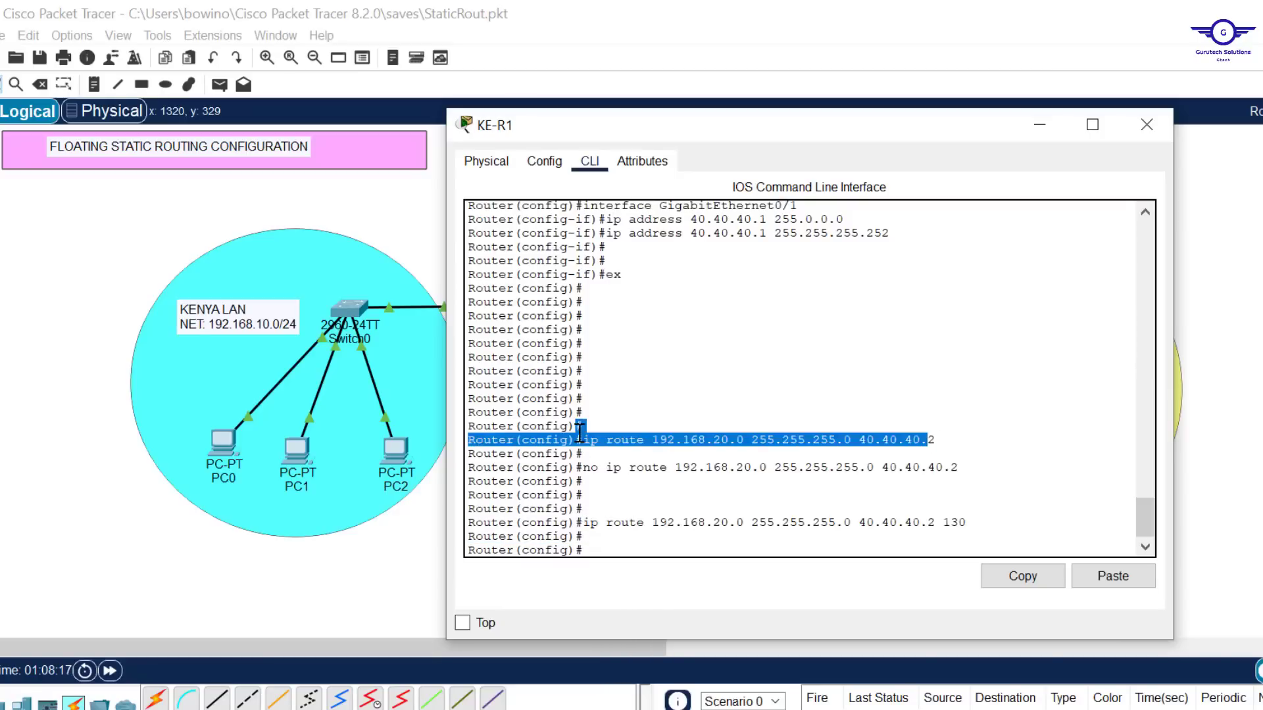
left_click_drag(972, 524, 584, 524)
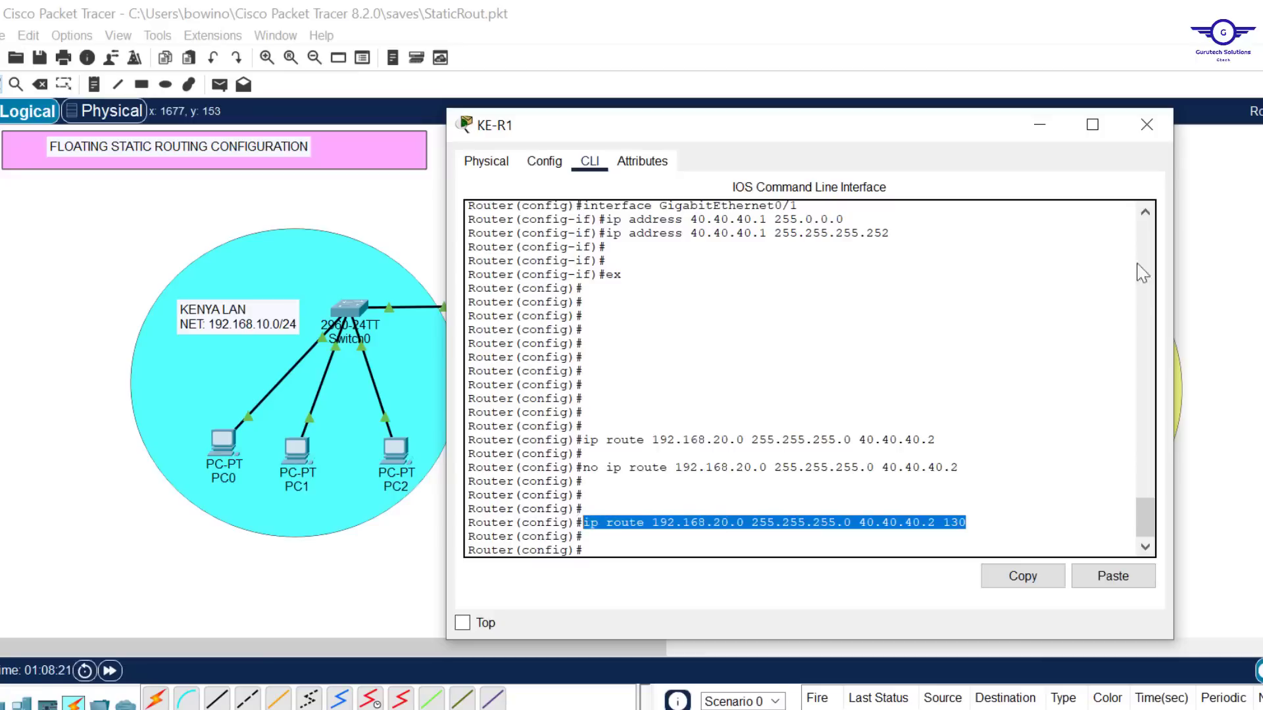
Step: Save KE-R1's running configuration with do wr and close the router's window
left_click(789, 482)
key("Return")
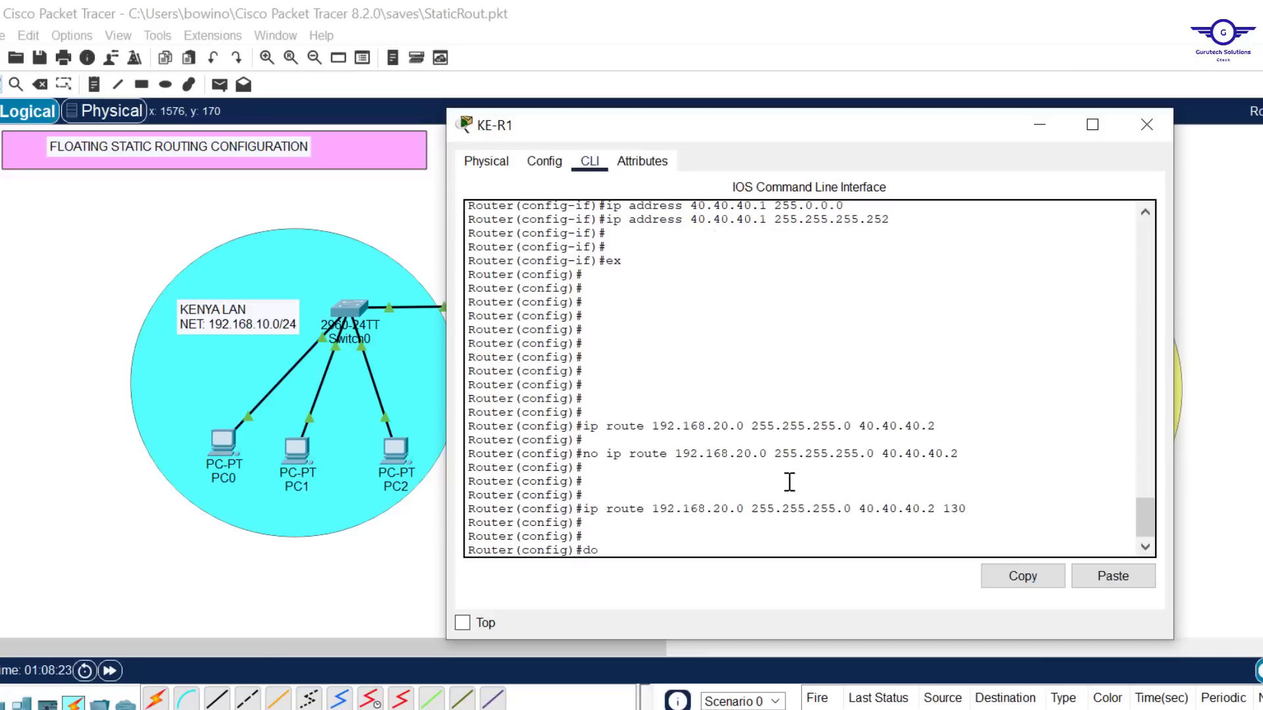
key("Return")
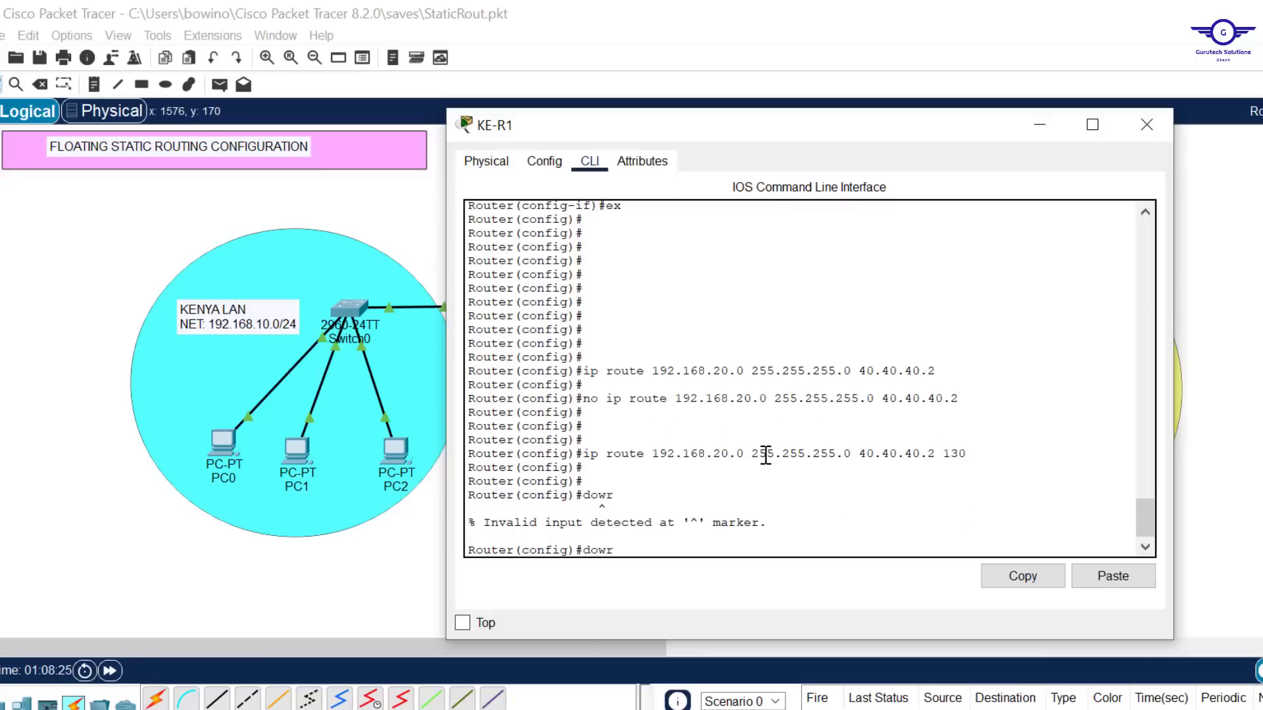
key("Return")
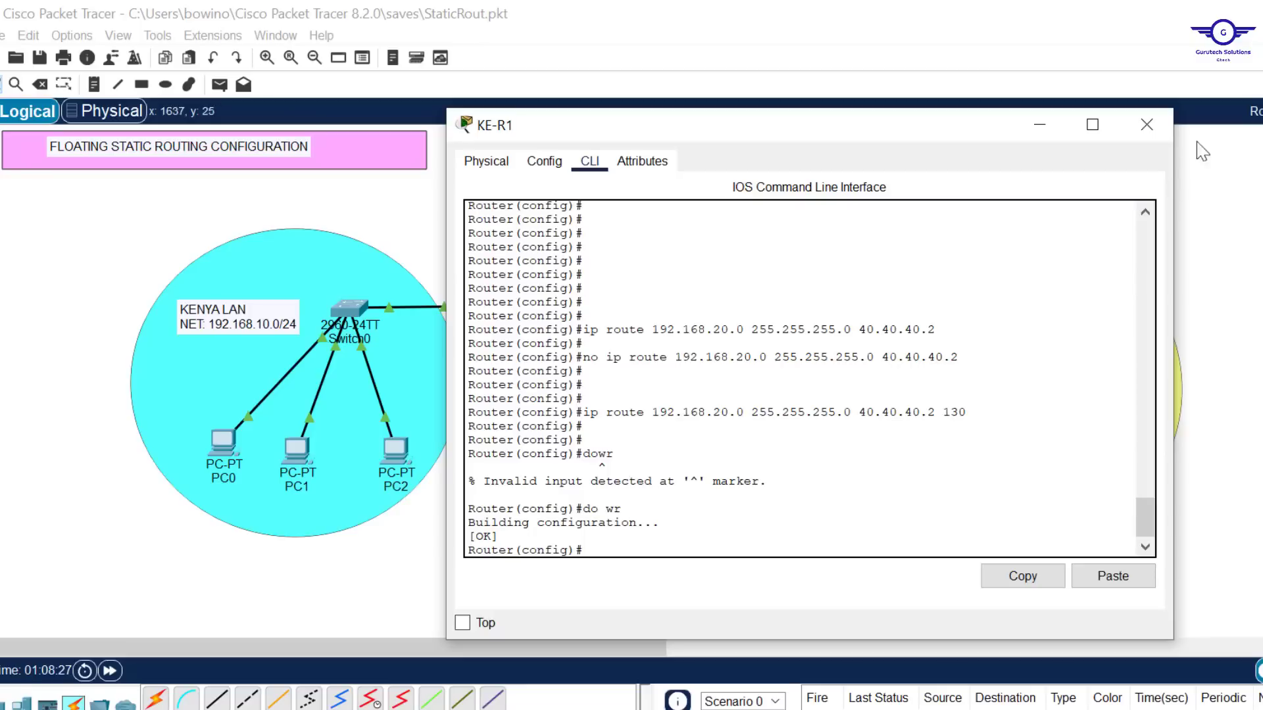
left_click(1147, 124)
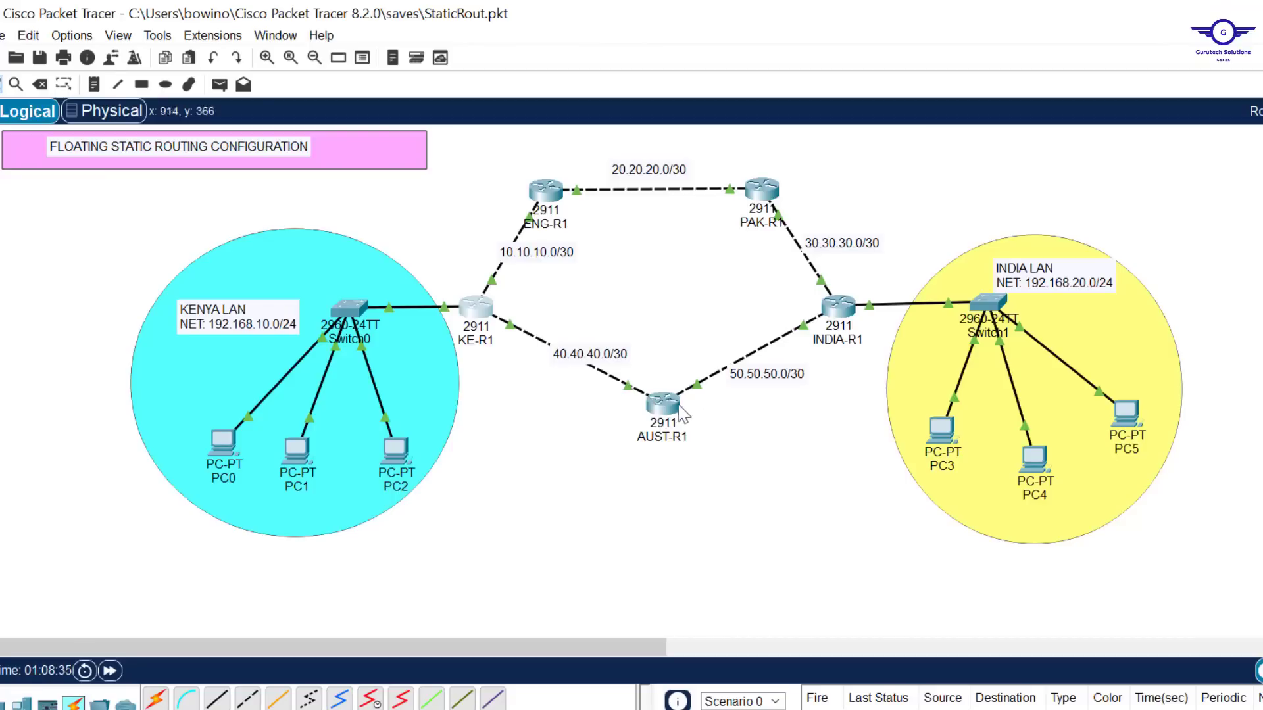
Step: Open AUST-R1's command line at its configuration prompt
mouse_move(669, 408)
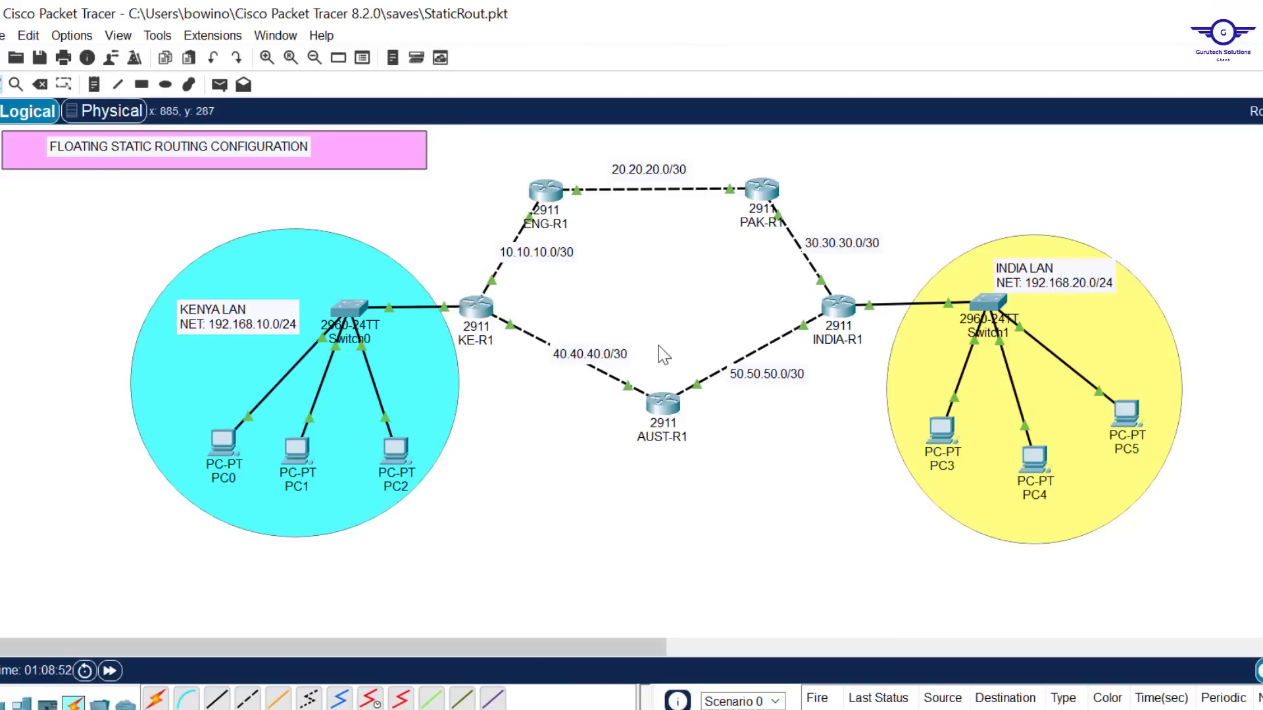
left_click_drag(658, 343, 684, 487)
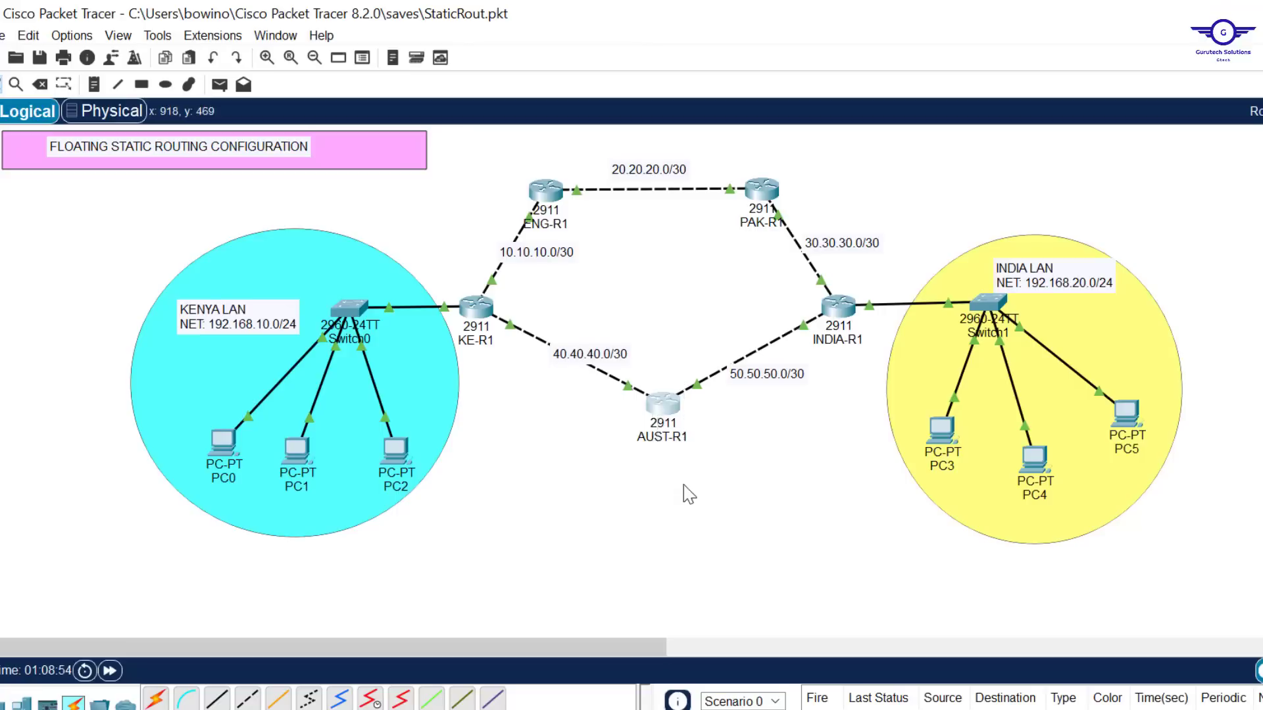
mouse_move(667, 413)
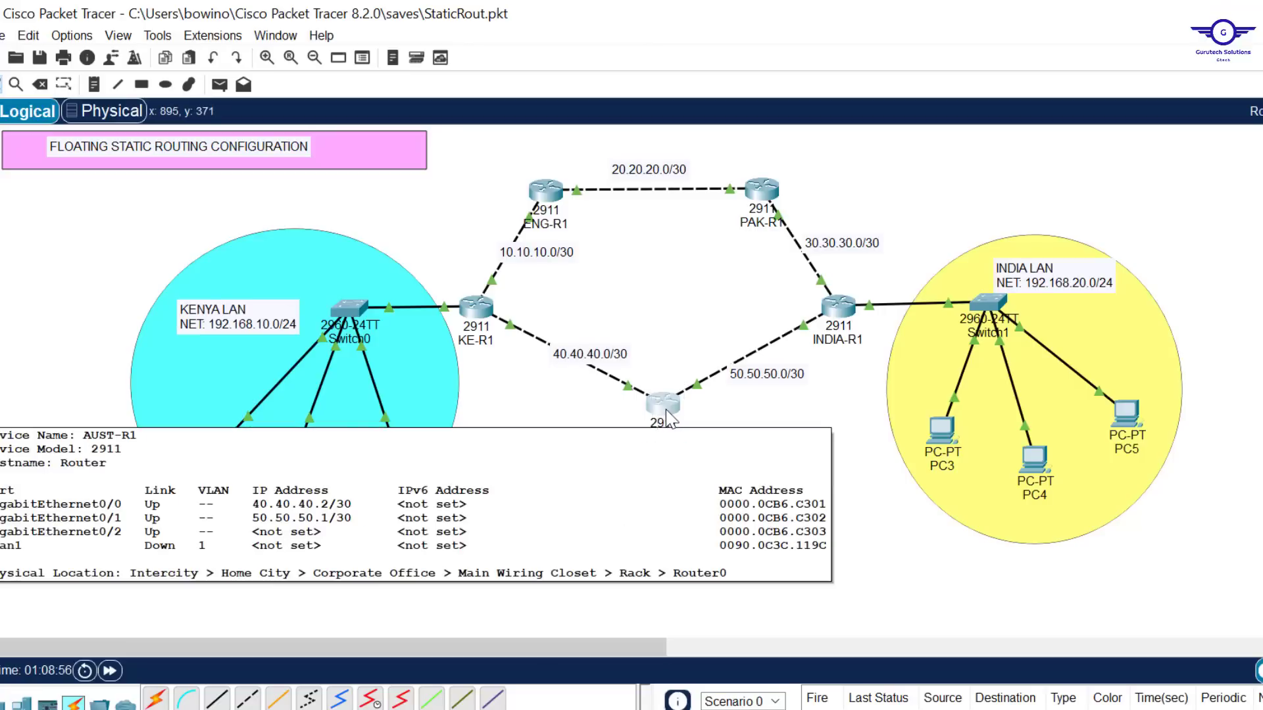
left_click(667, 416)
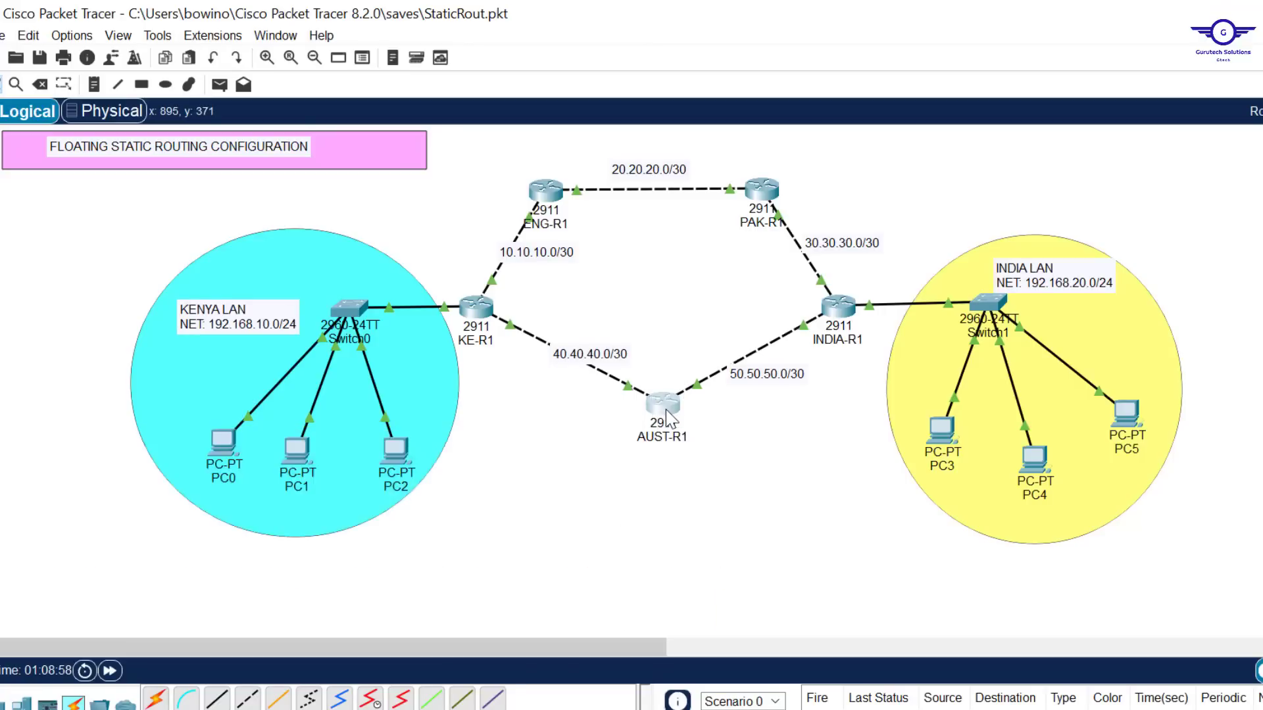
left_click(602, 163)
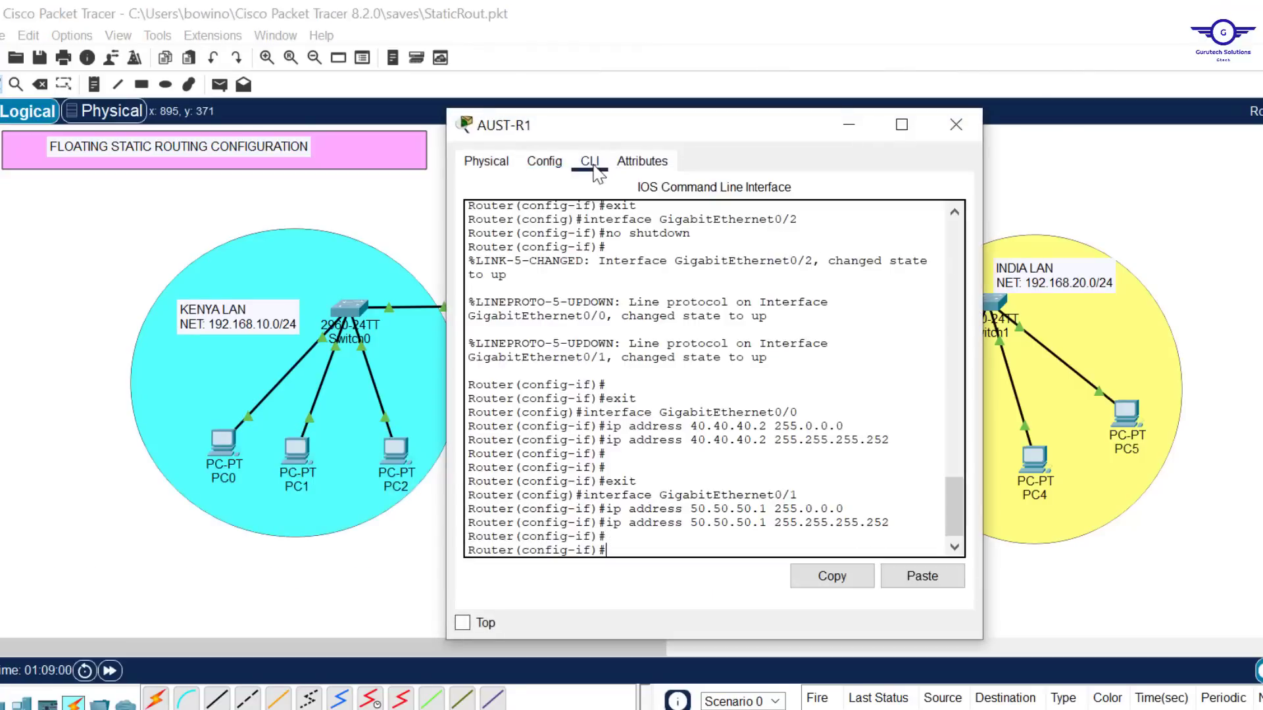
key("Return")
key("Return")
Step: Enter AUST-R1's static route command up to network 192.168.20.0 255.255.255.0 and look up INDIA-R1's interface address for the next hop
type("ip ")
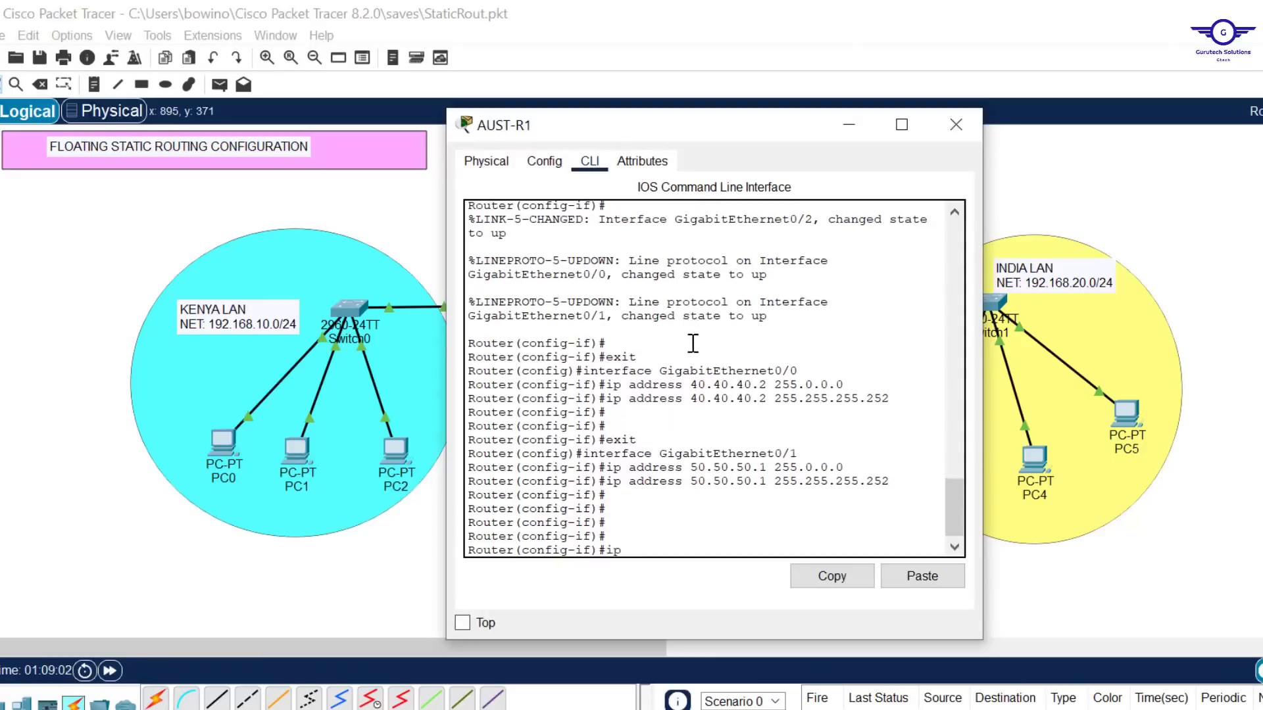
type("route 192")
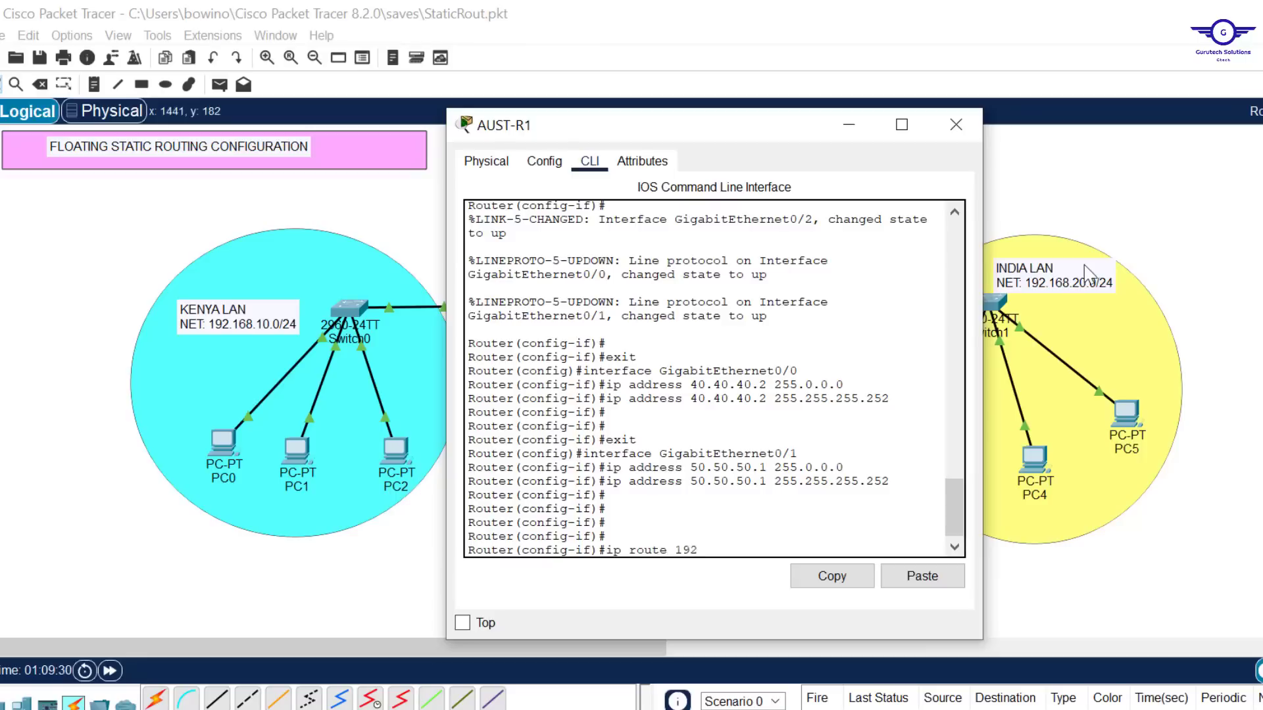
type(".168.20")
type(".0 255.255.255")
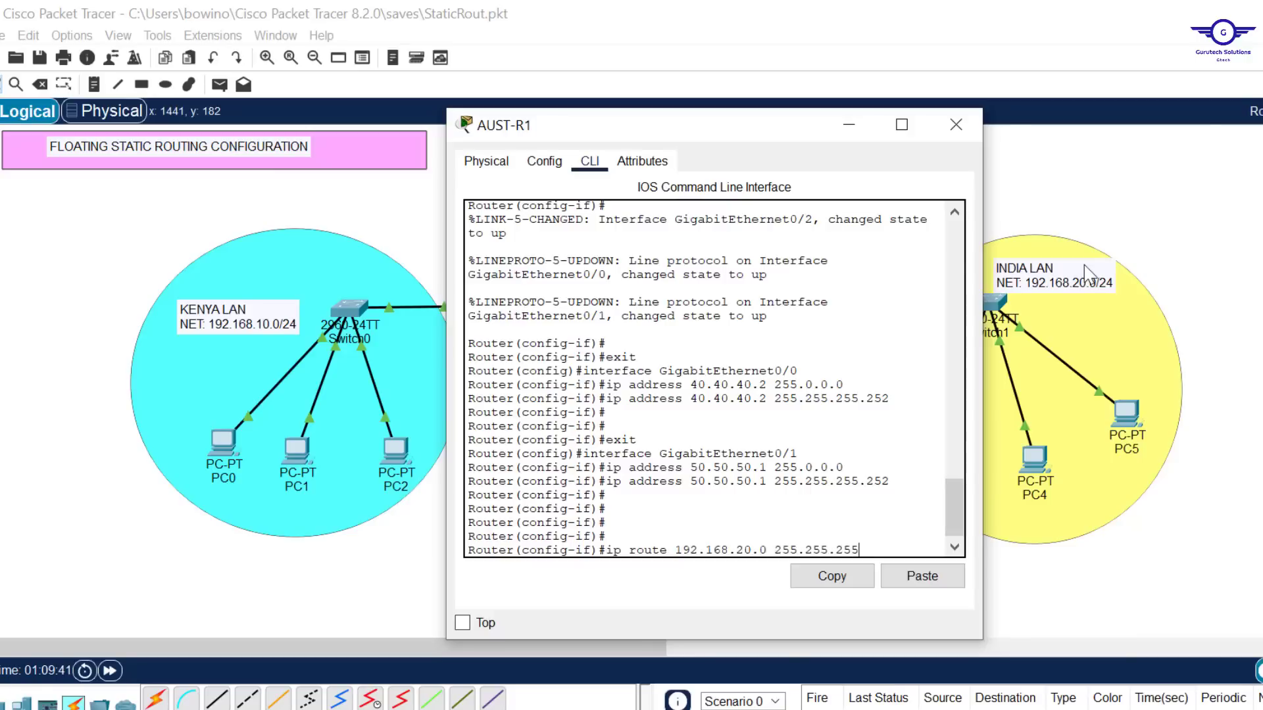
type(".0")
left_click(1218, 164)
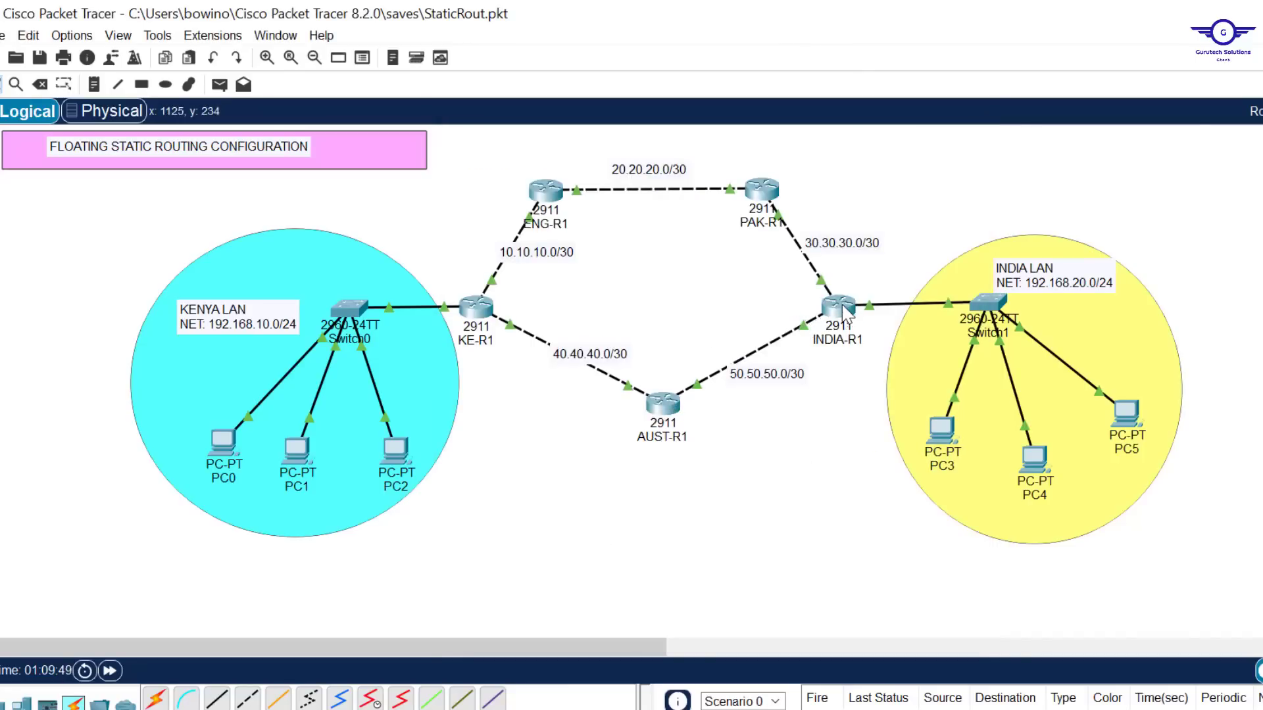
mouse_move(847, 315)
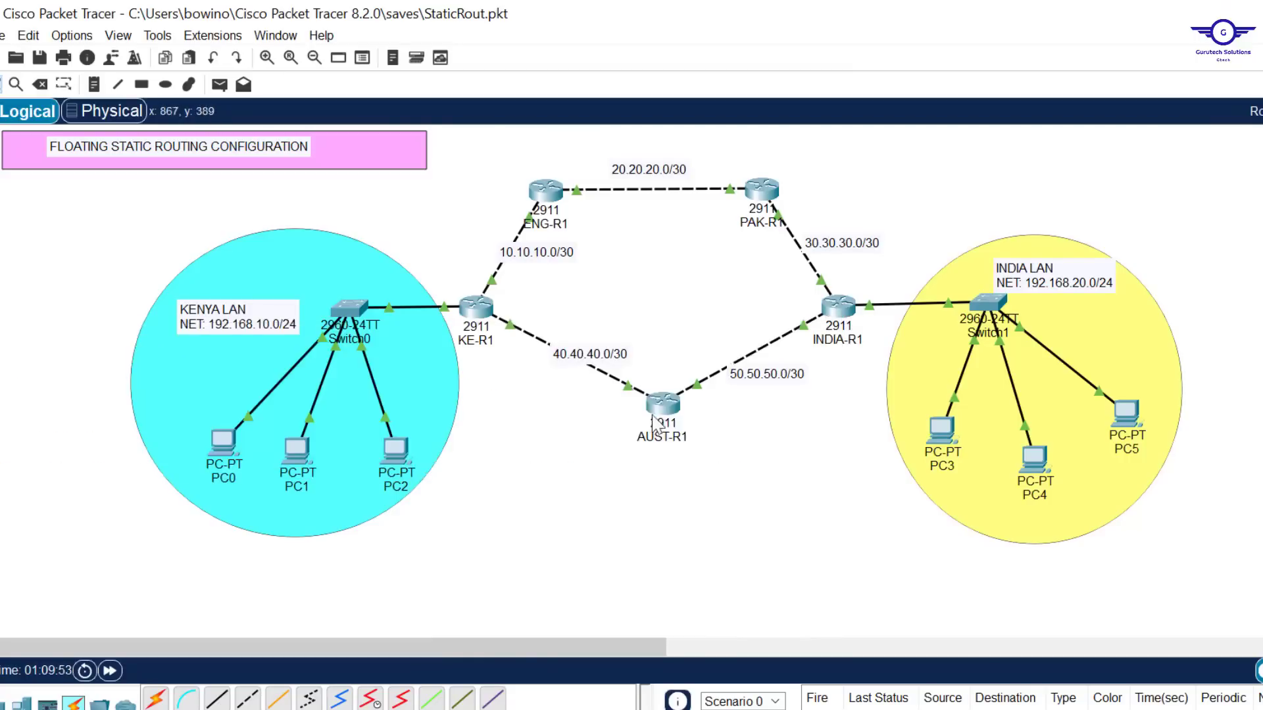
left_click(660, 413)
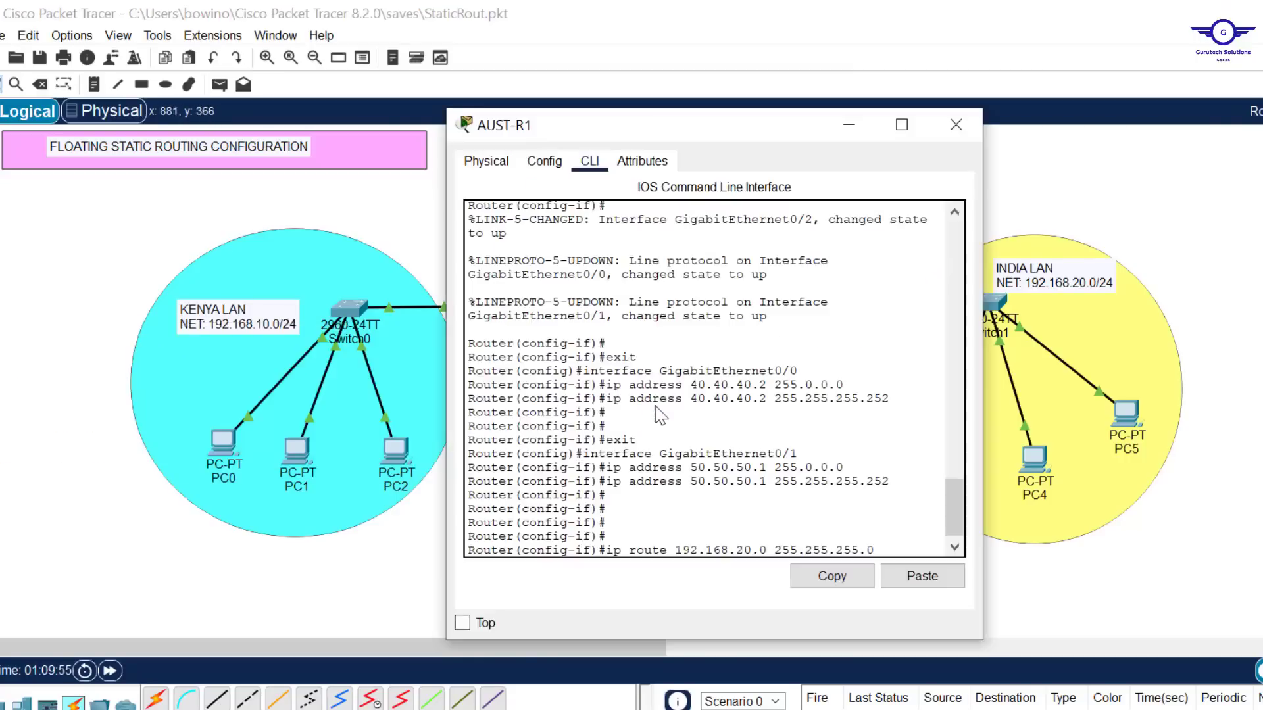
Step: Complete AUST-R1's static route with next hop 50.50.50.2 and close the router's window
type("50.5")
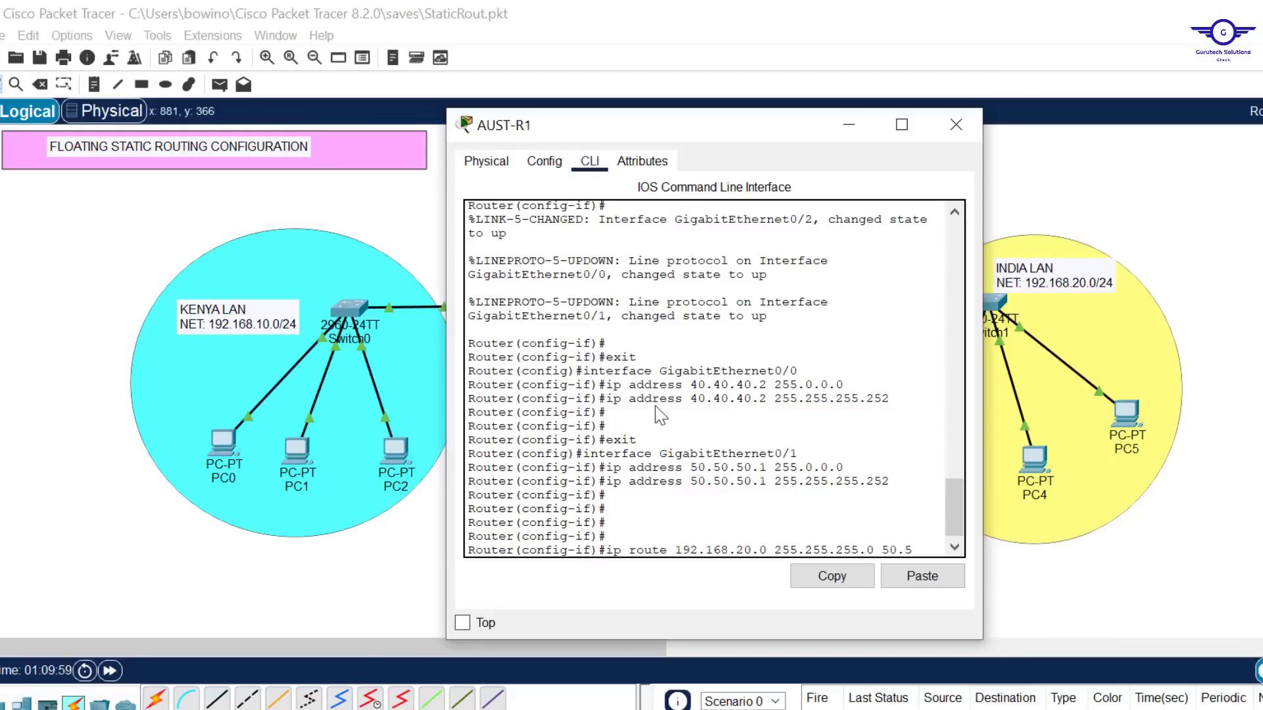
type("0.50.2")
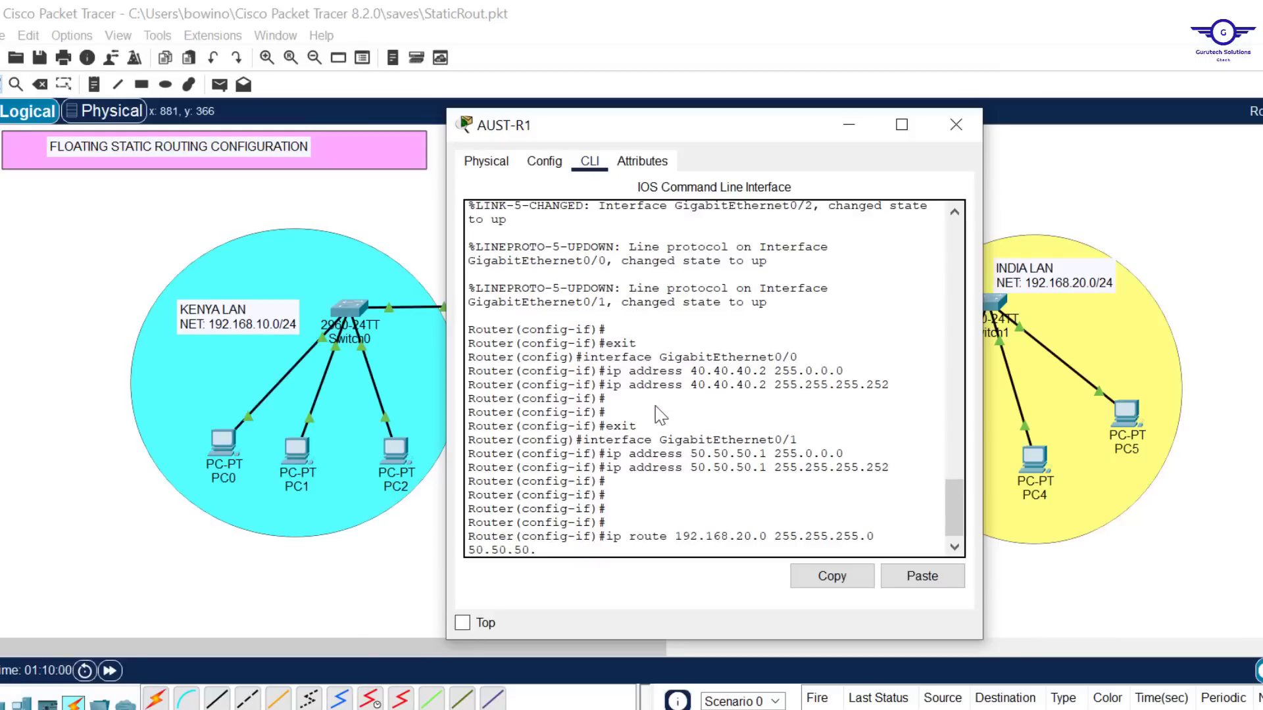
key("Return")
key("Return")
key("Return")
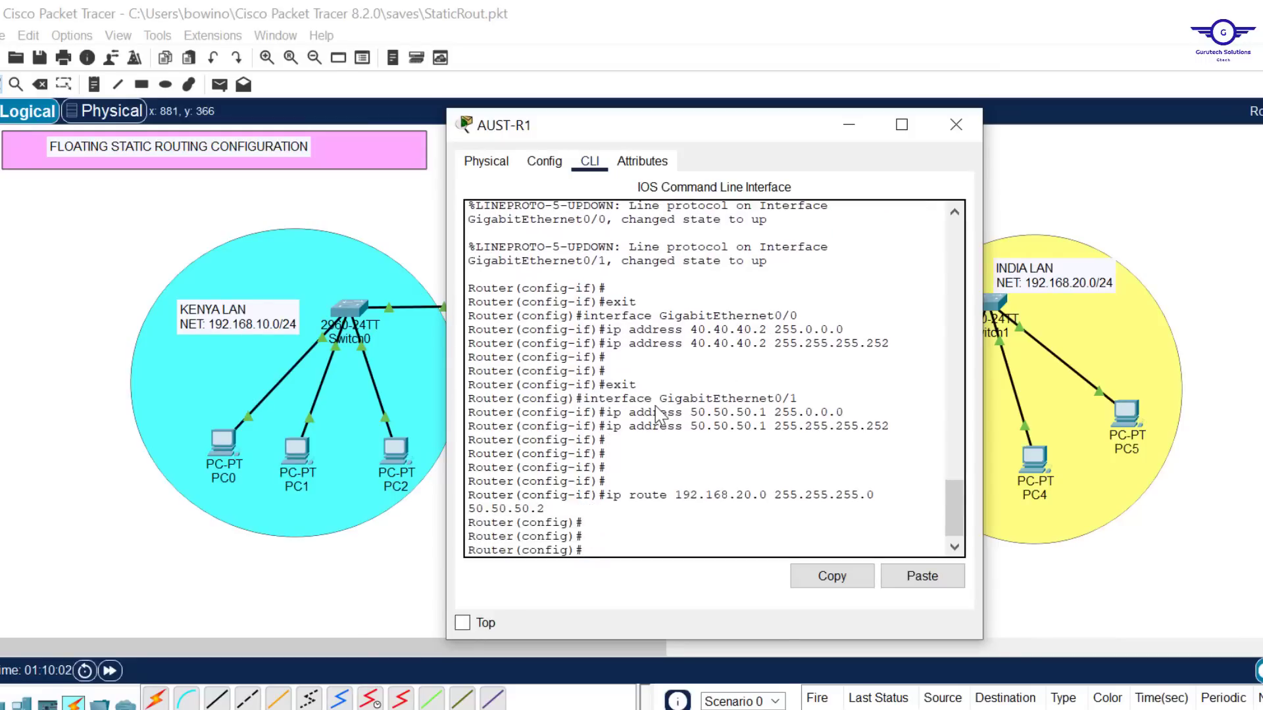
left_click(956, 125)
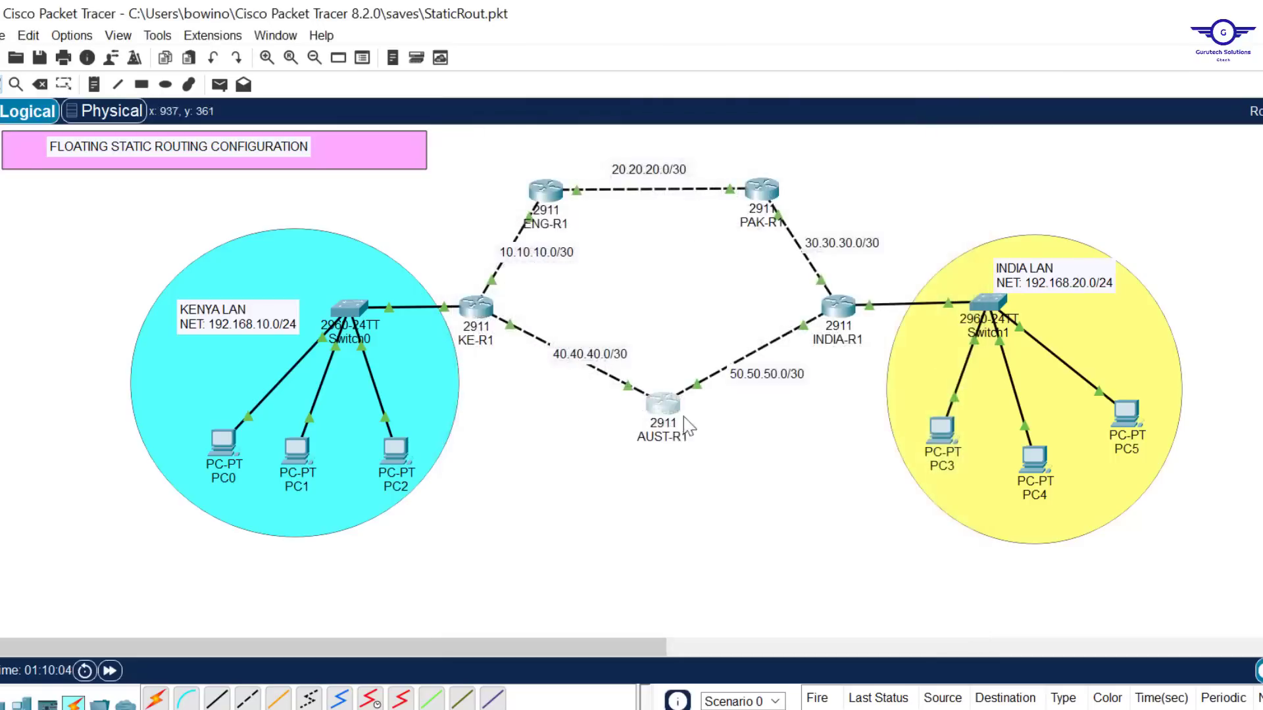
left_click(660, 356)
left_click_drag(675, 335, 650, 473)
Step: Open INDIA-R1's command line and leave interface configuration for global configuration mode
mouse_move(827, 312)
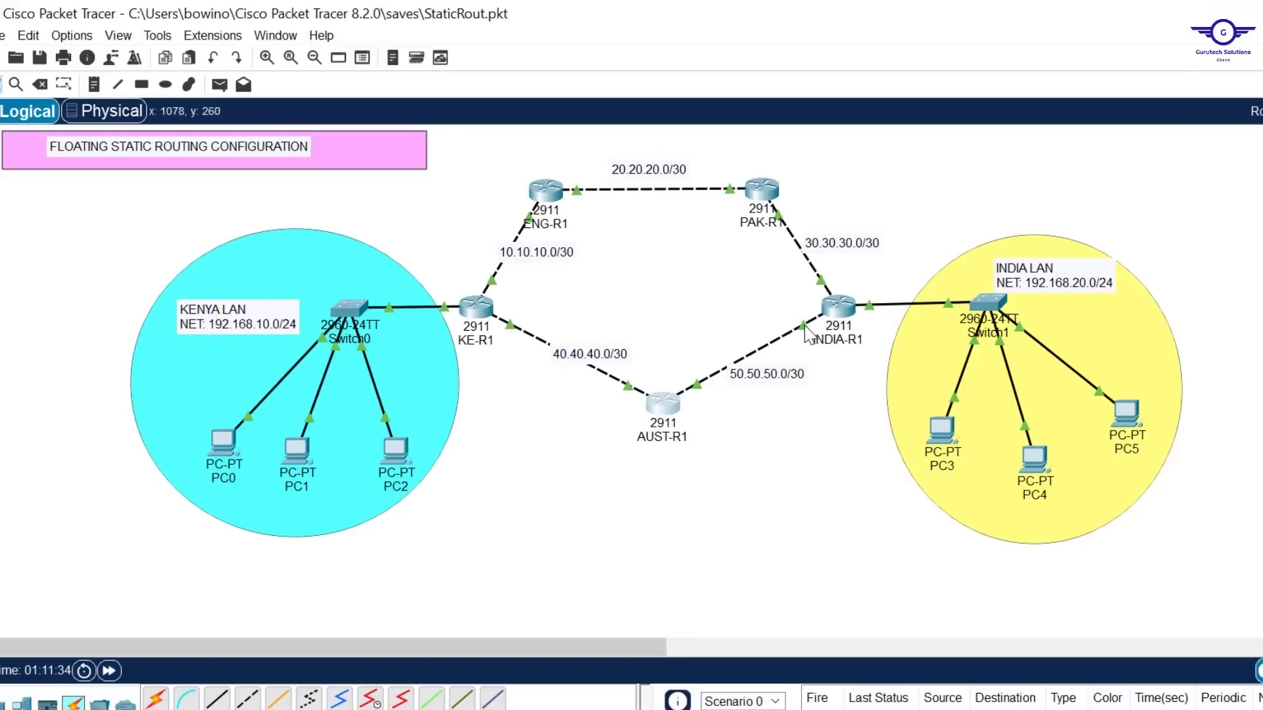
left_click(834, 302)
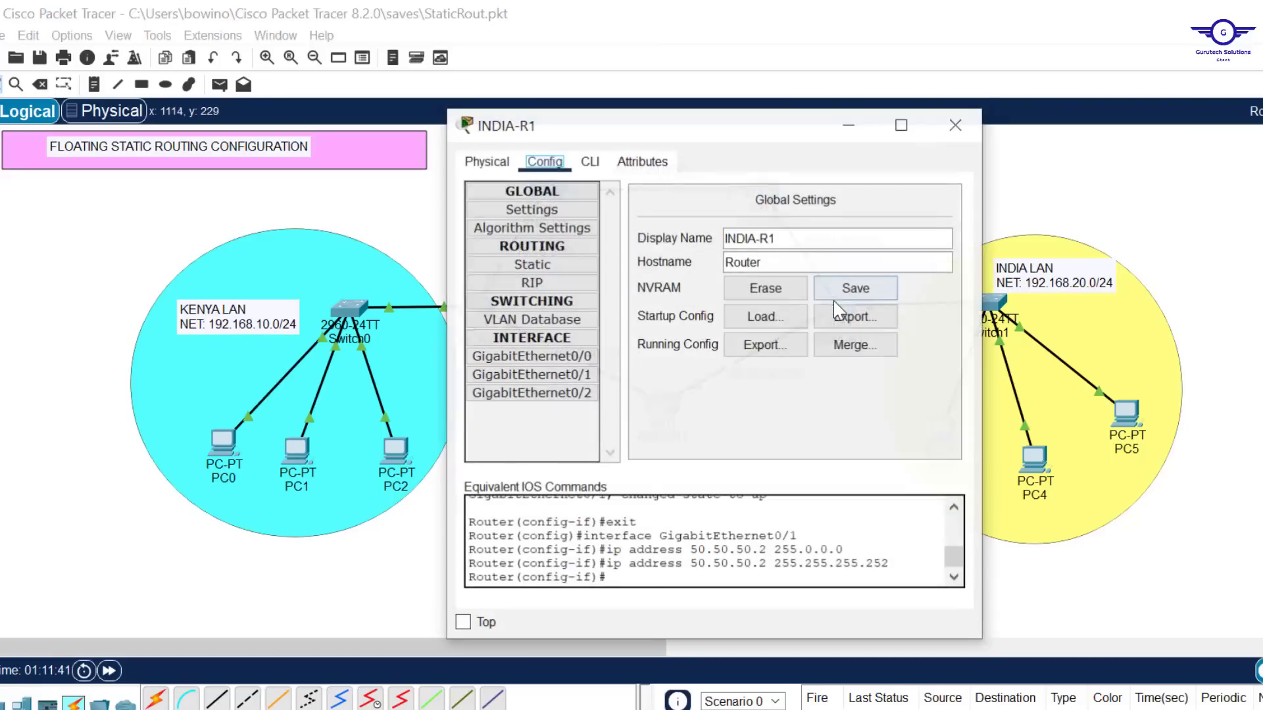
left_click(589, 161)
key("Return")
key("Return")
key("Return")
type("ex")
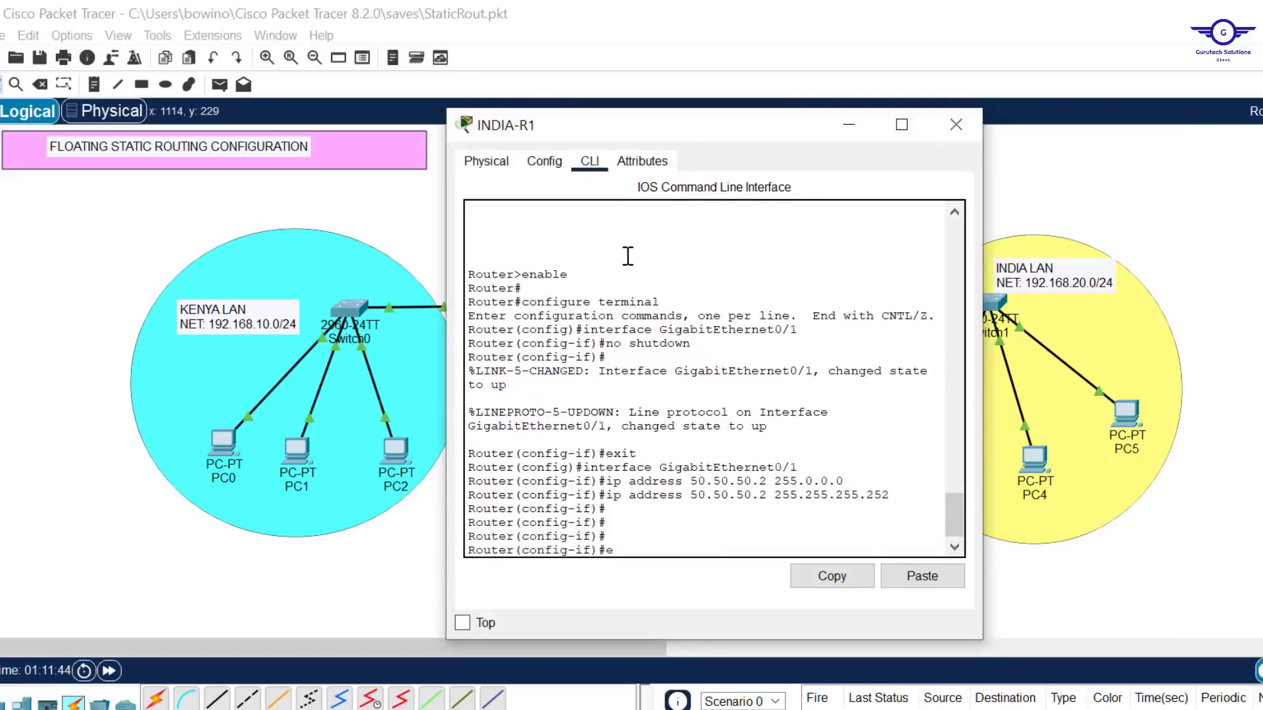
key("Return")
key("Return")
key("Return")
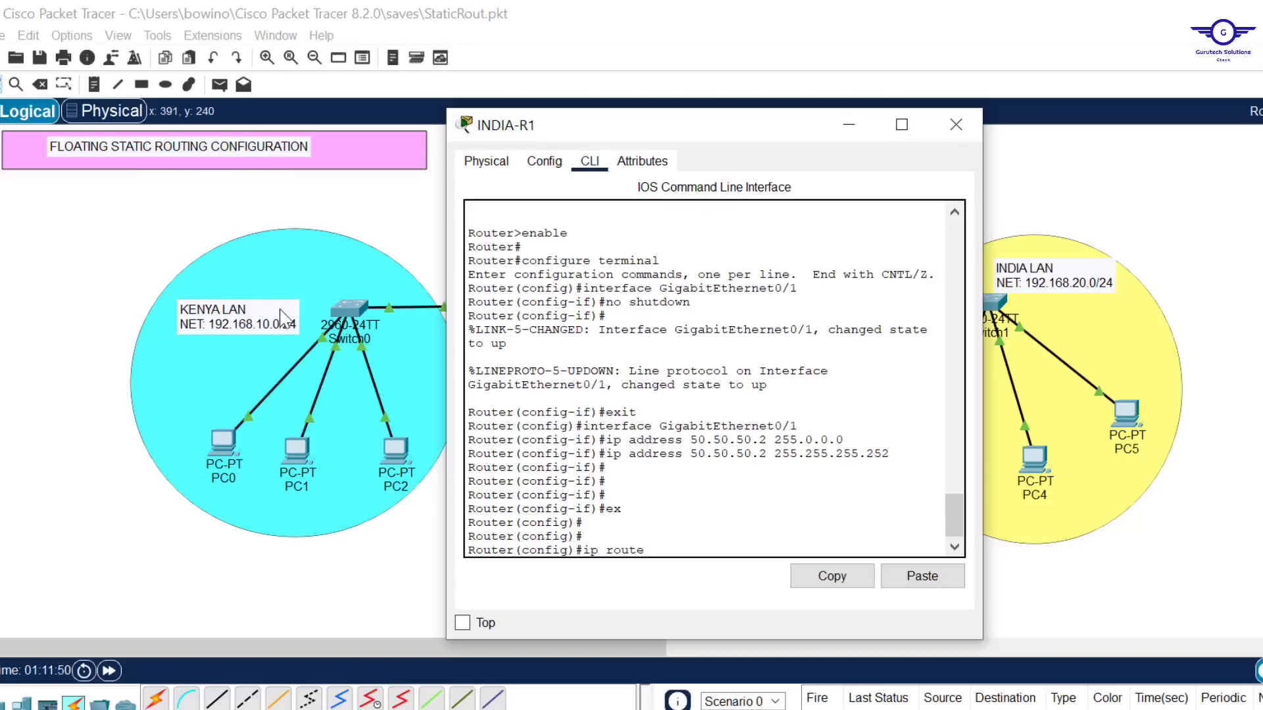
Step: Enter INDIA-R1's static route command up to network 192.168.10.0 255.255.255.0 and look up AUST-R1's interface address for the next hop
type("ip route 192.15")
key("BackSpace")
type("68.2")
key("BackSpace")
type("10.0")
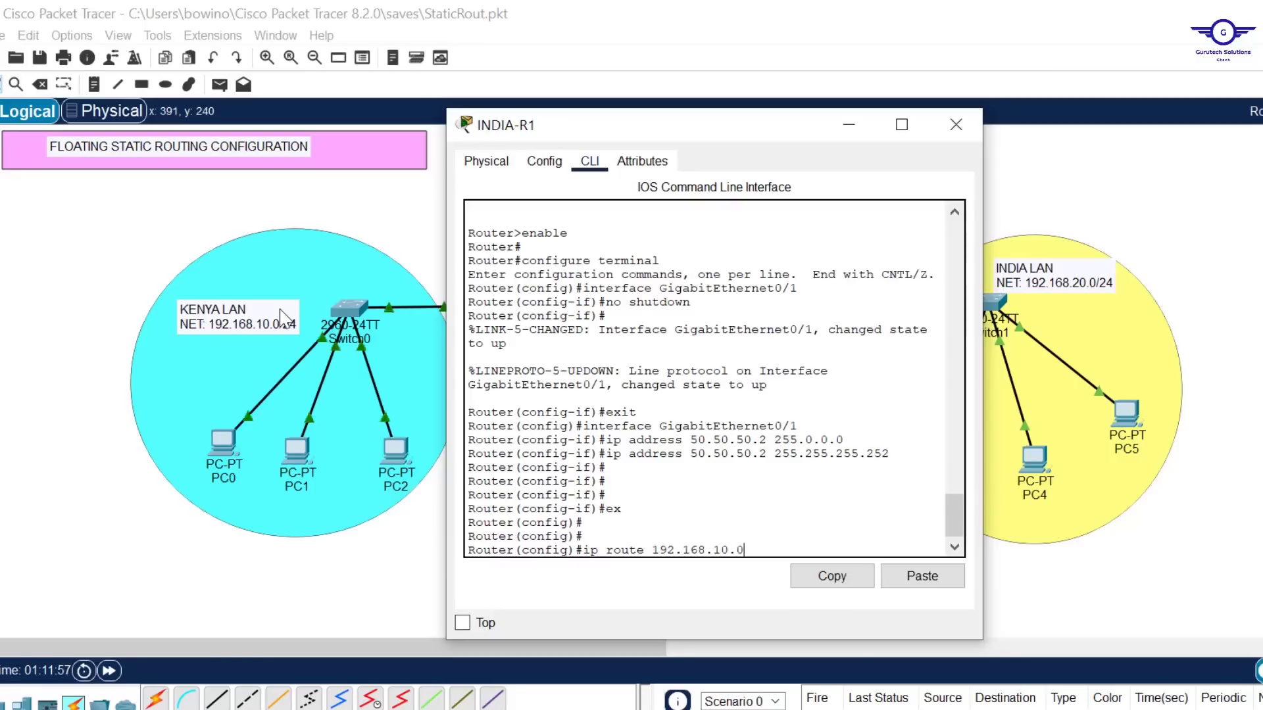
type(" 255.255.255.0")
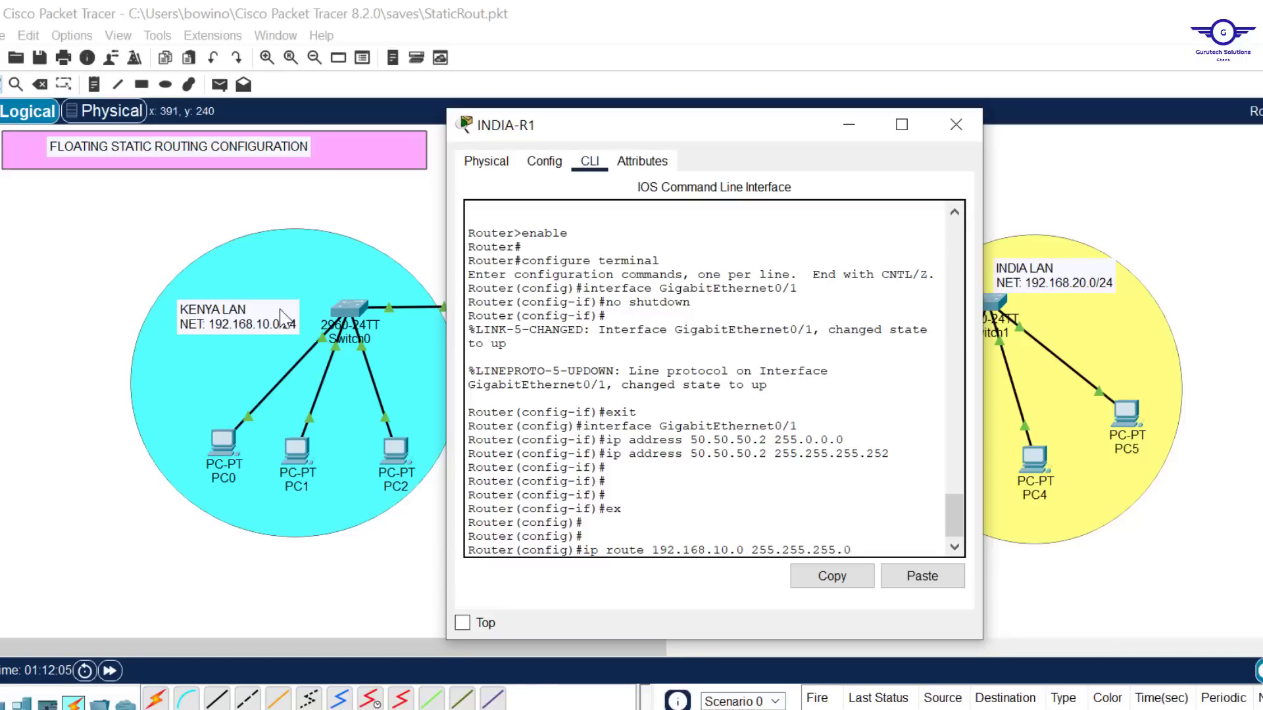
left_click(956, 125)
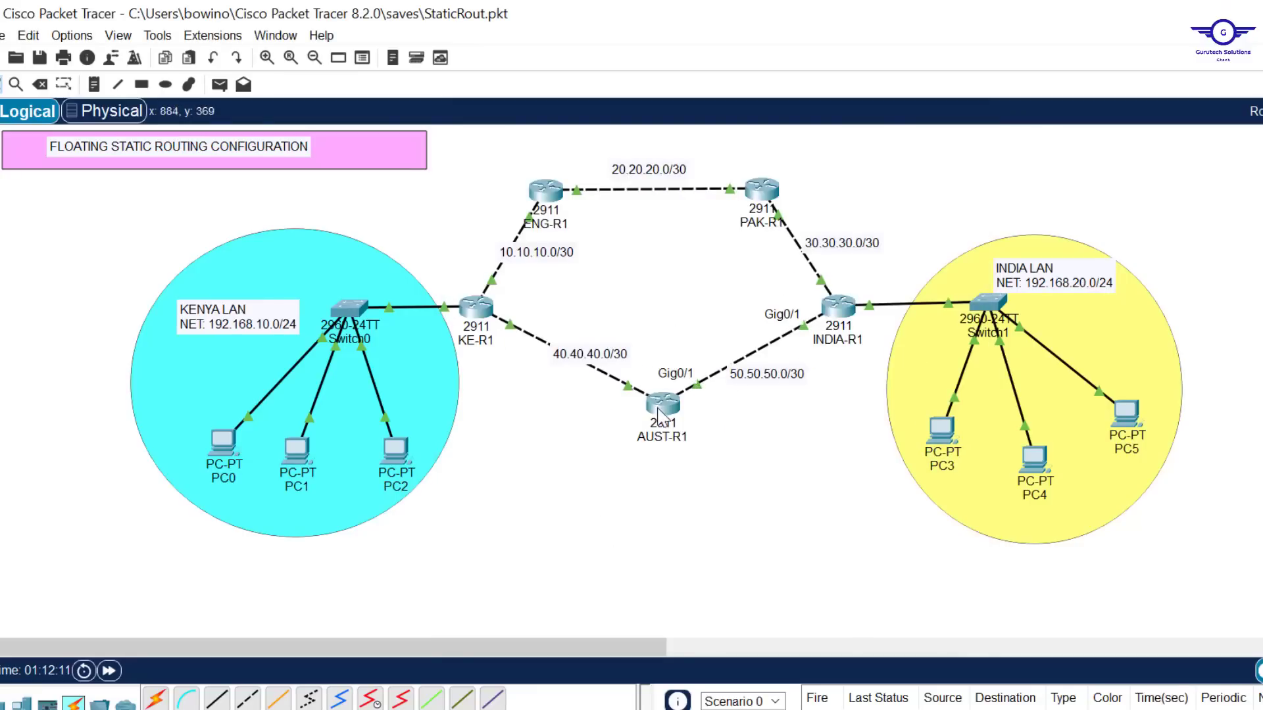
mouse_move(659, 416)
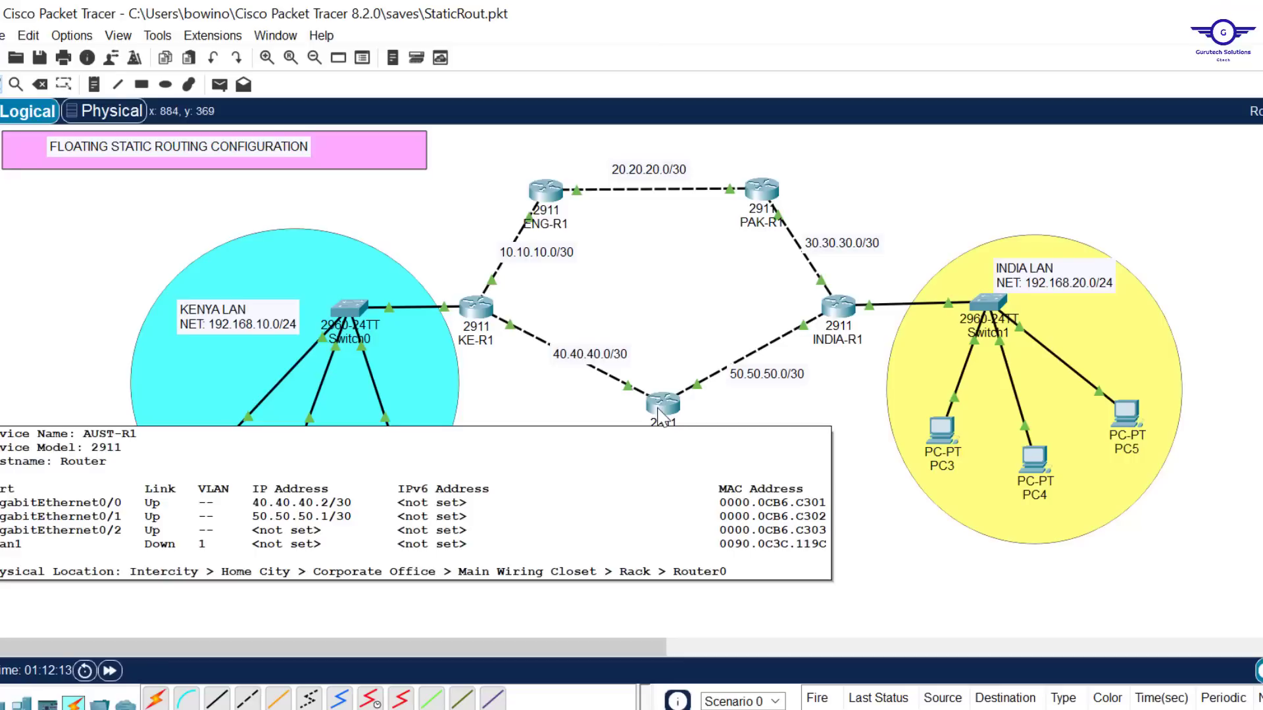
left_click(840, 307)
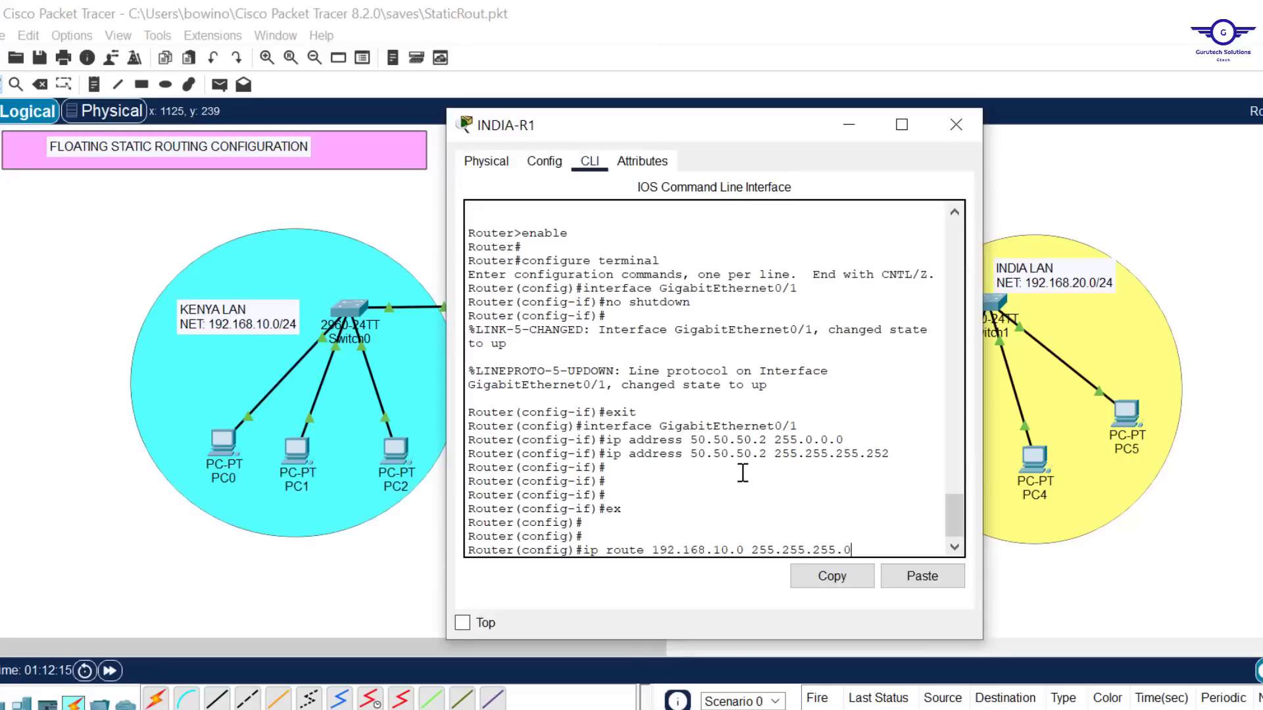
Step: Complete INDIA-R1's floating static route with next hop 50.50.50.1 and administrative distance 130, widening the router's window
type("0.50.50.1")
left_click_drag(987, 385, 1138, 407)
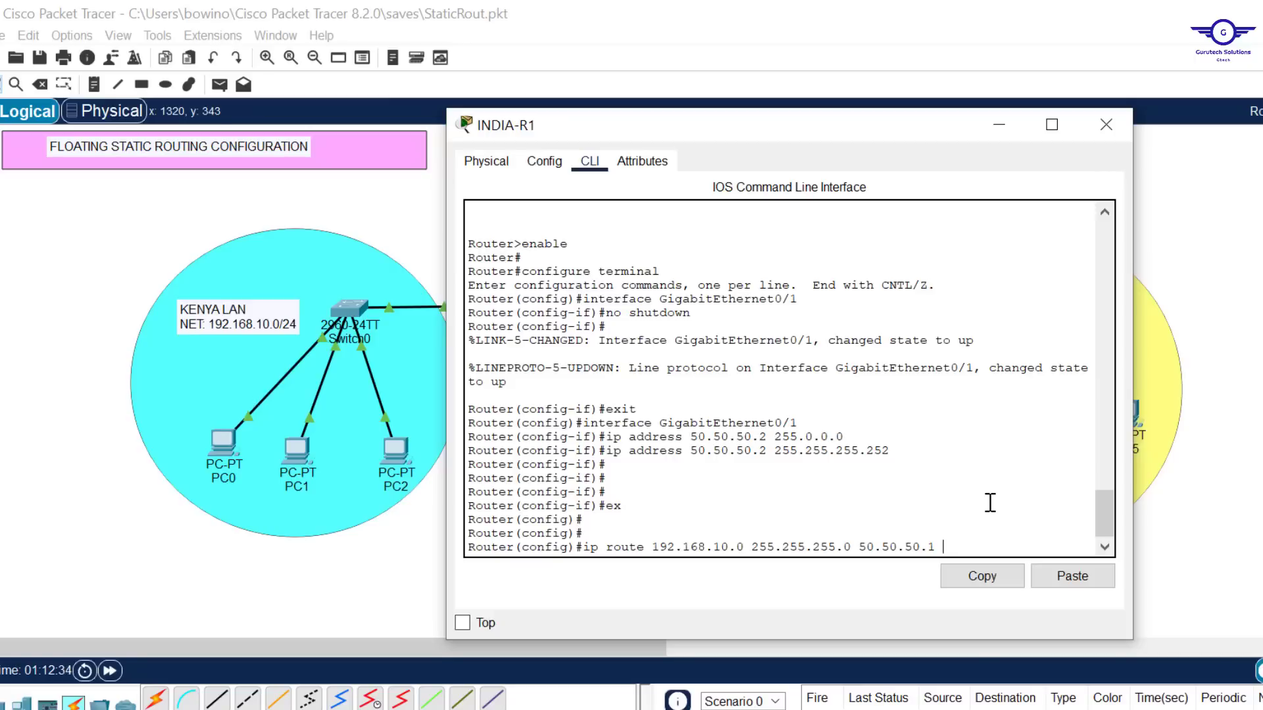
type("130")
key("Return")
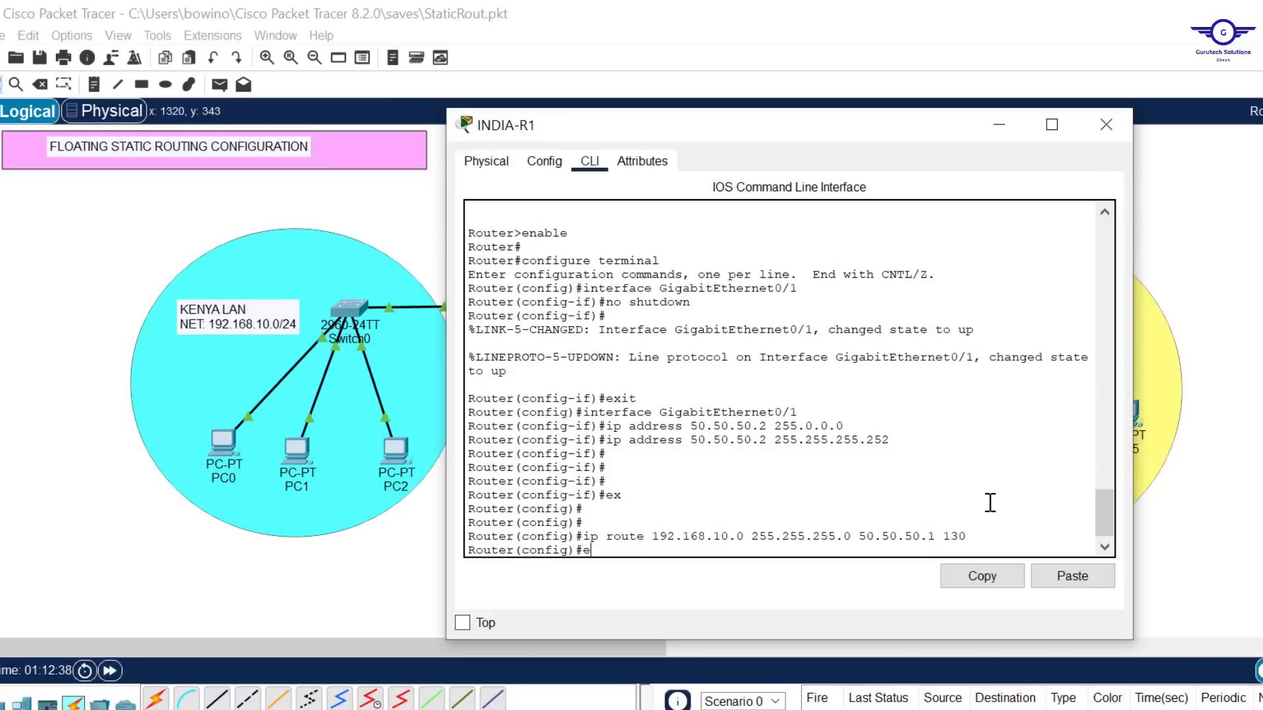
Step: Exit INDIA-R1's configuration mode, save its running configuration with wr and close the router's window
type("exi")
key("Return")
key("Return")
key("Return")
key("Return")
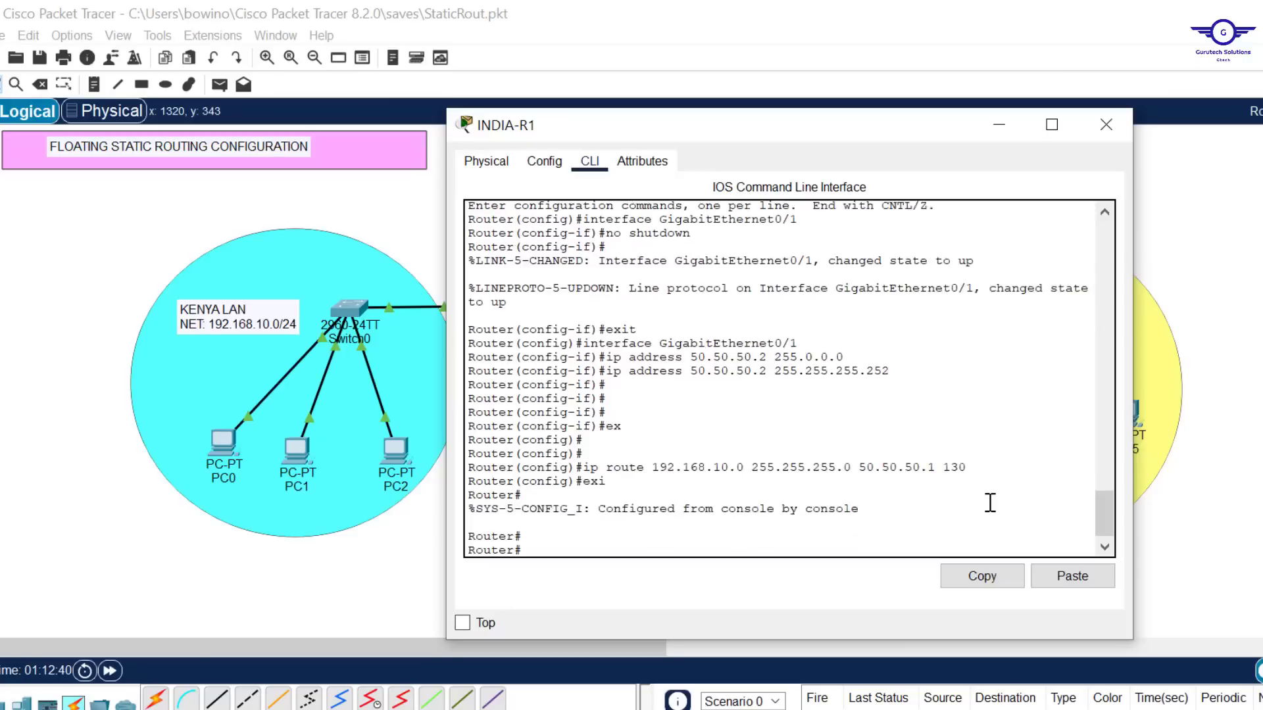
type("do")
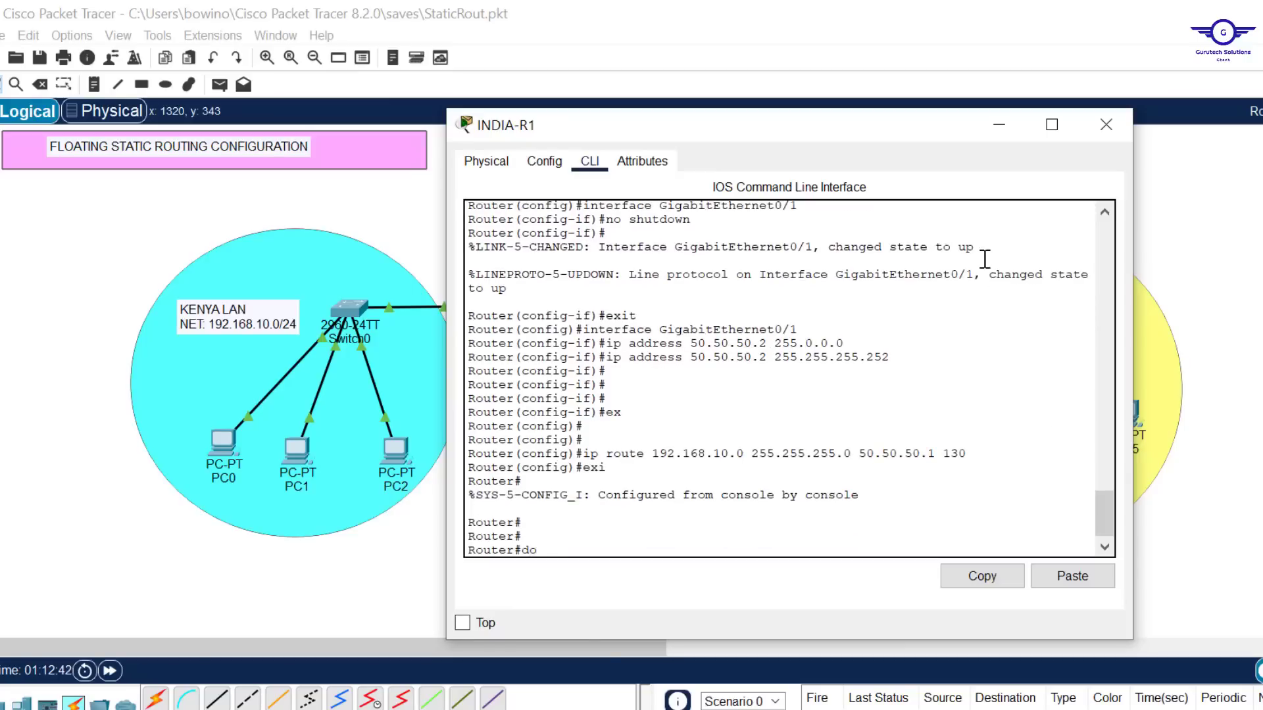
type(" wr")
key("Return")
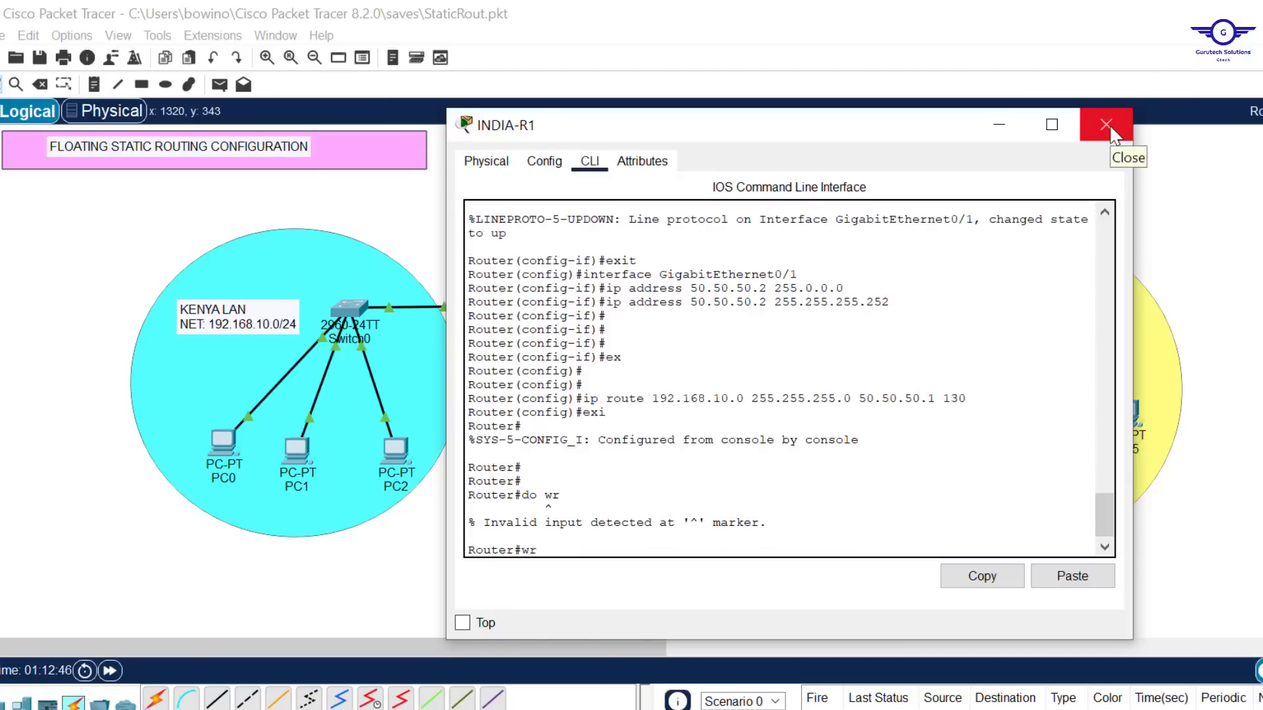
type("wr")
key("Return")
left_click(1108, 126)
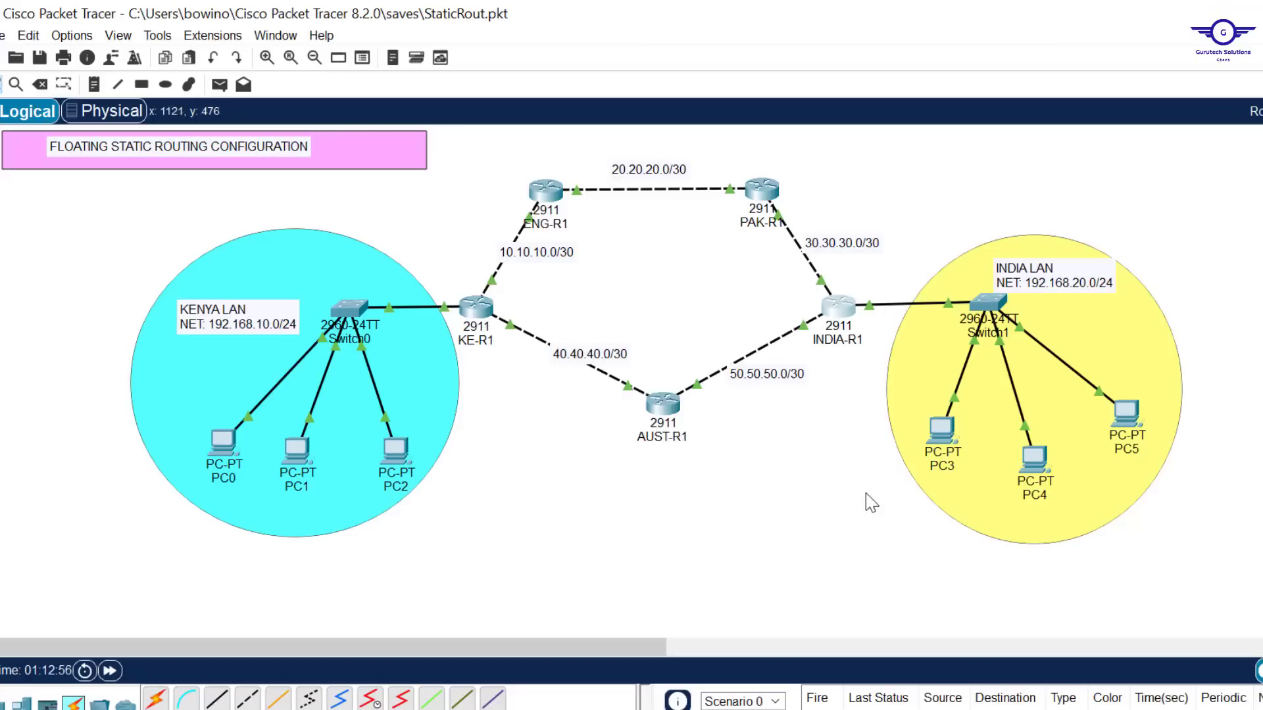
Step: Add a static route on AUST-R1 to network 192.168.10.0 255.255.255.0 with next hop 40.40.40.1 and close the router's window
left_click(676, 419)
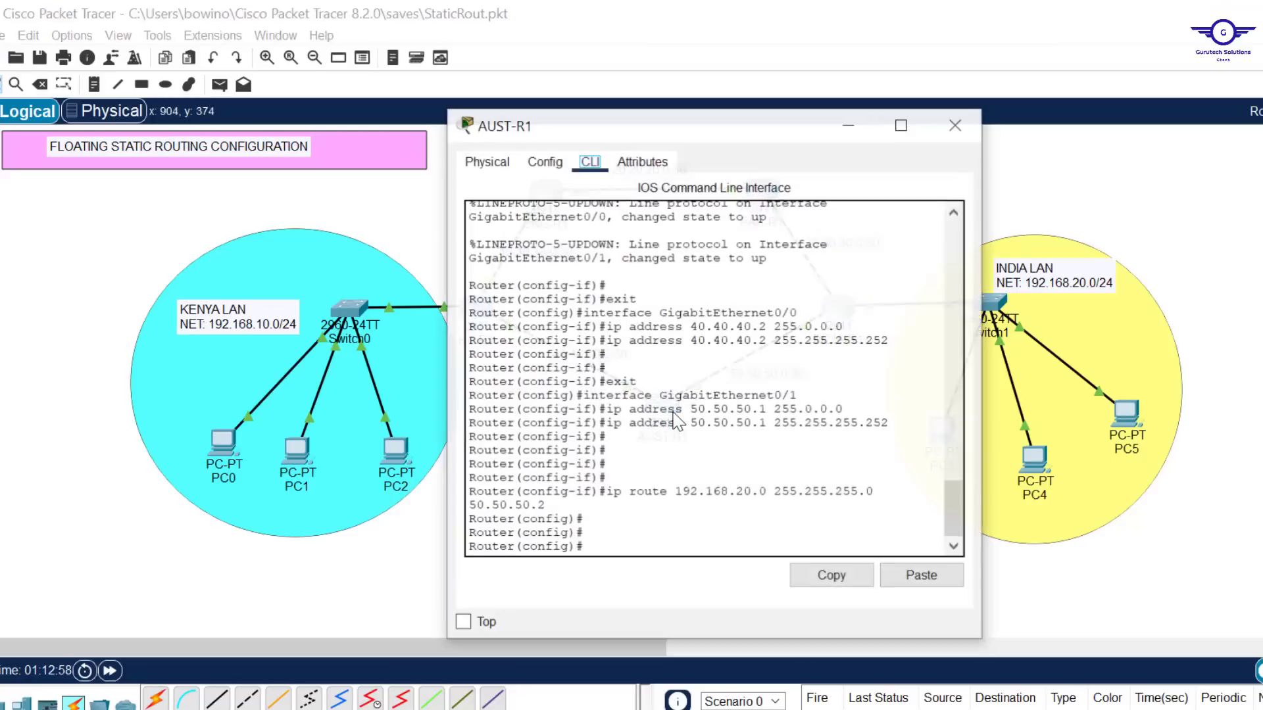
left_click_drag(749, 123, 1000, 158)
left_click(912, 505)
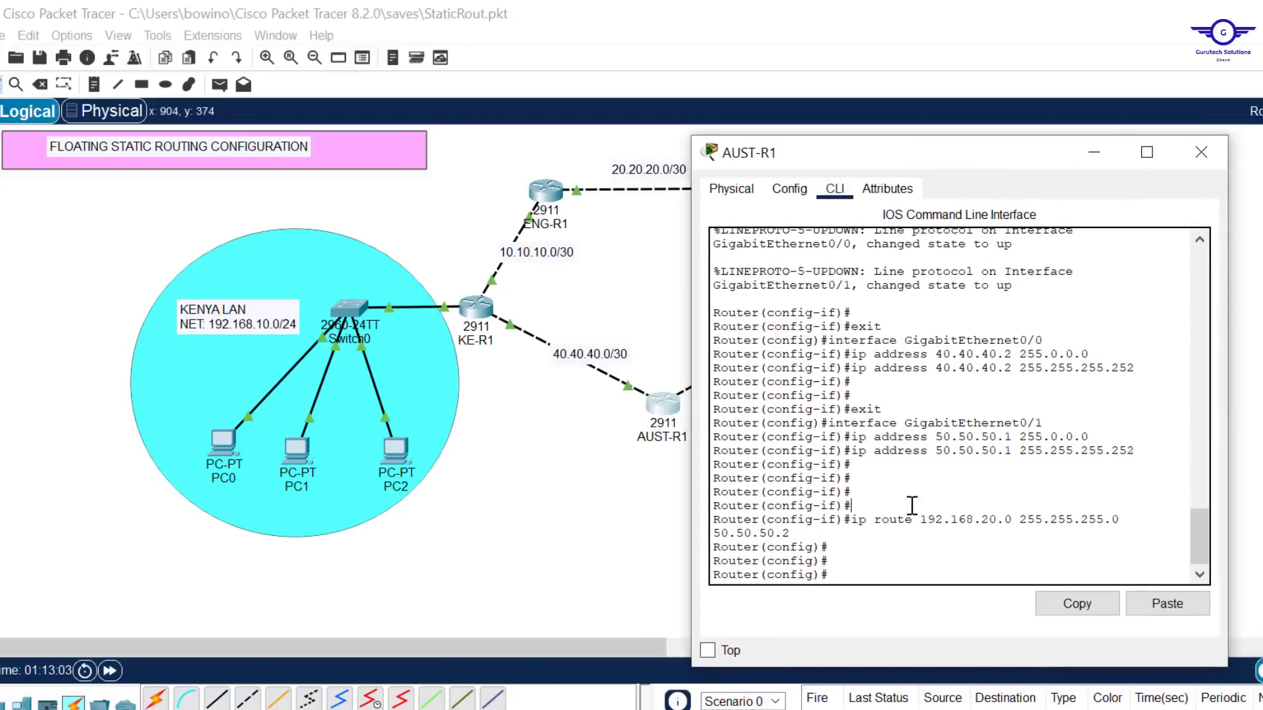
key("Up")
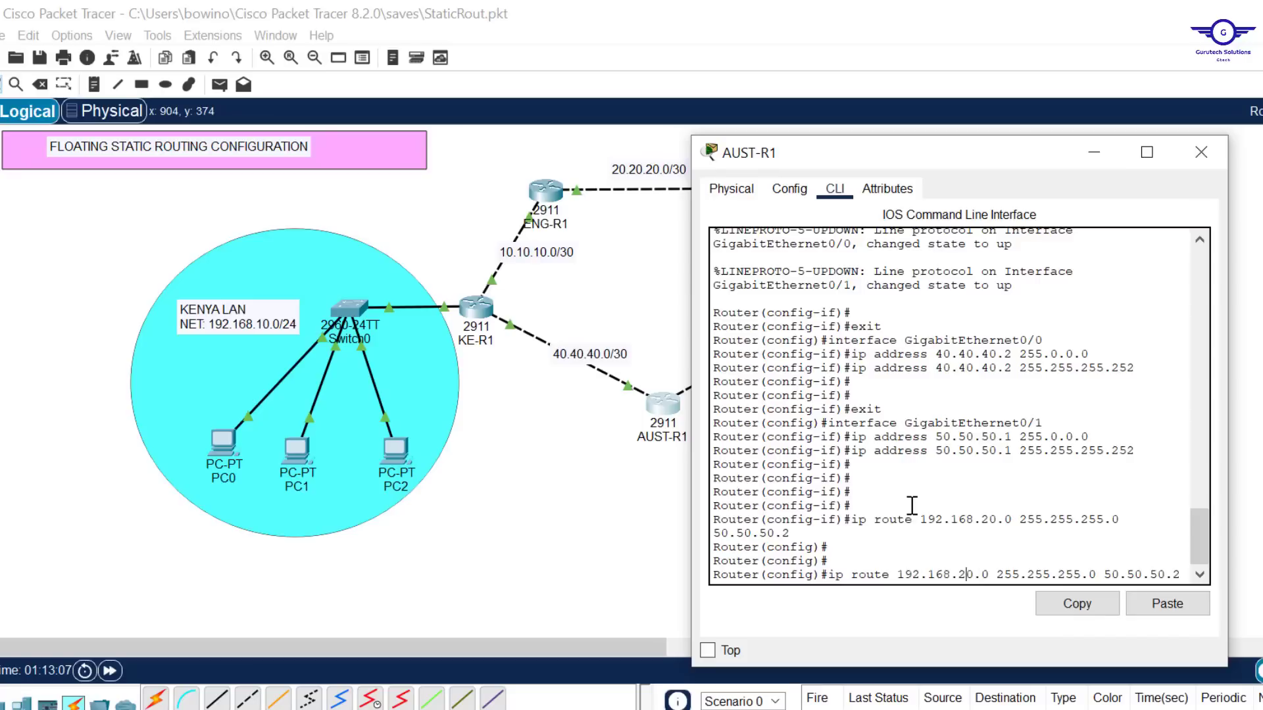
left_click(597, 466)
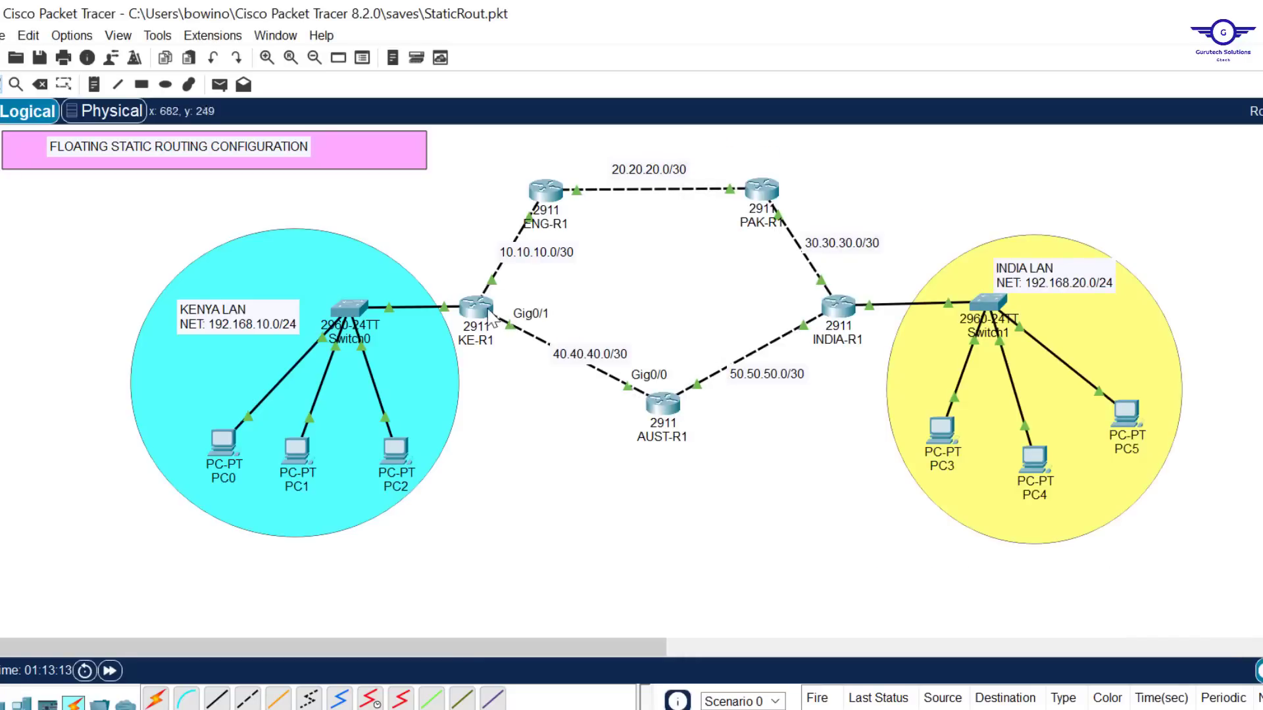
mouse_move(477, 316)
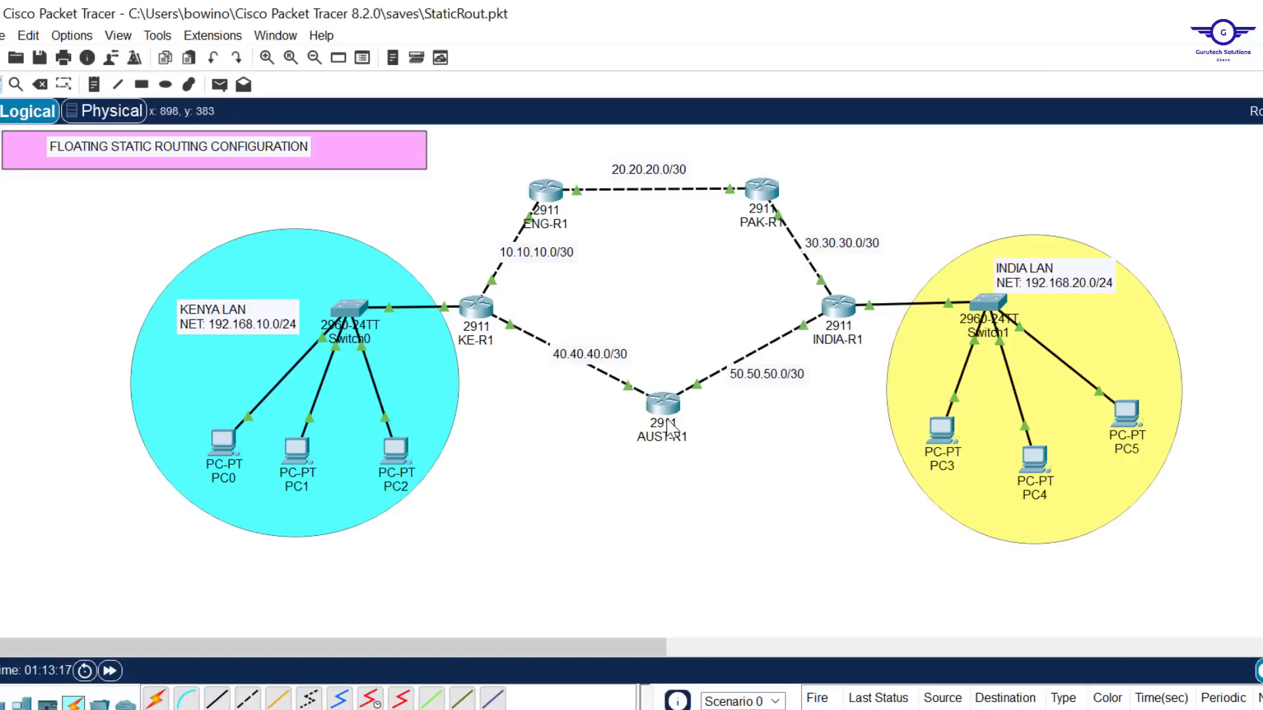
left_click(666, 418)
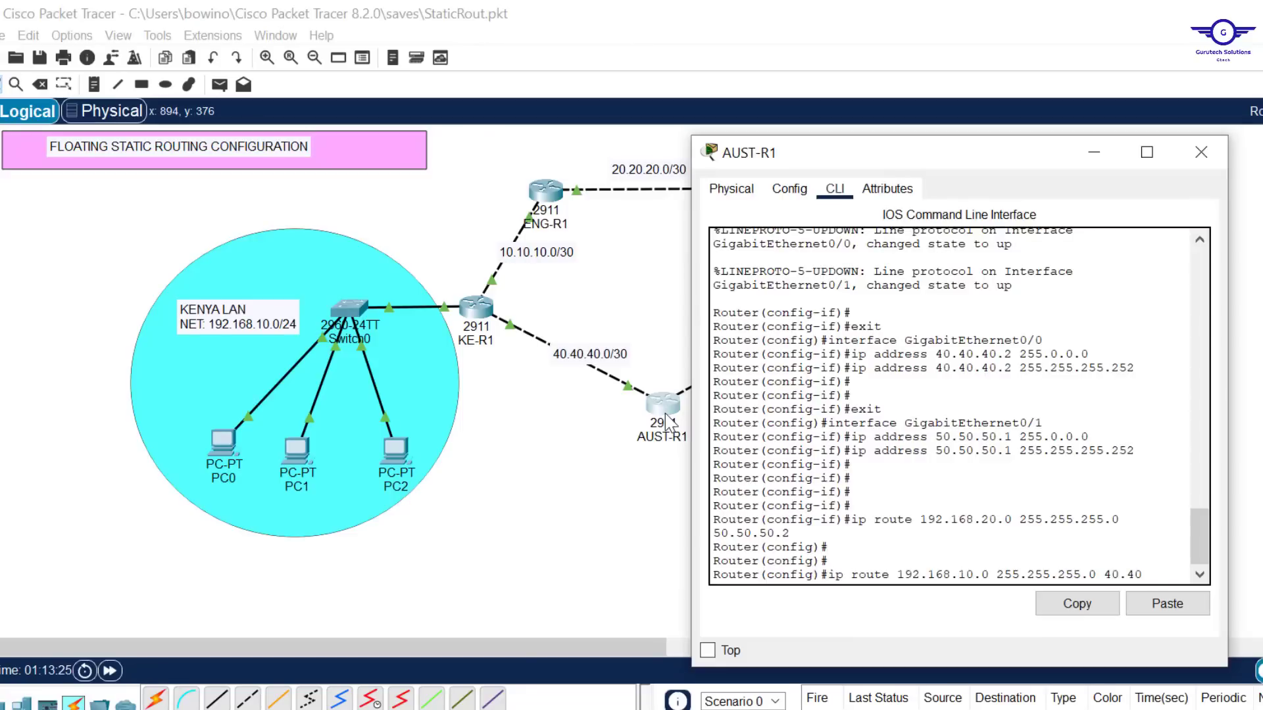
type("40.1")
key("Return")
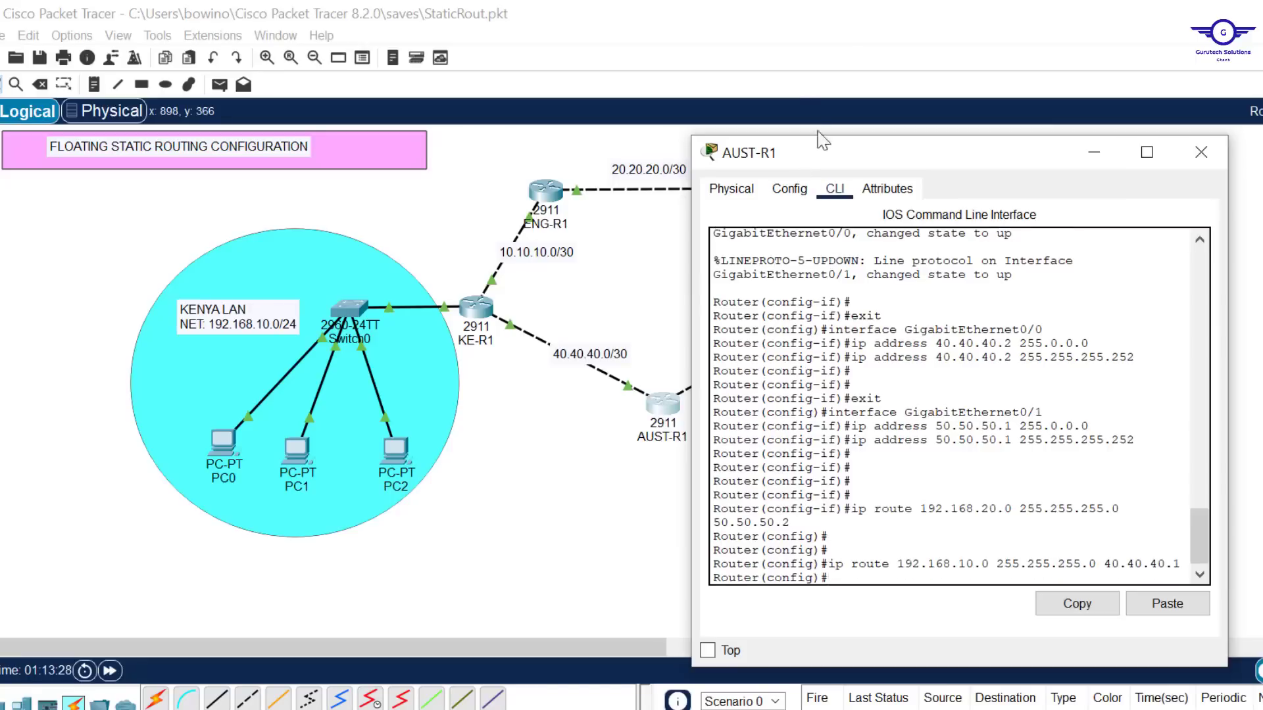
left_click(1202, 157)
left_click(776, 709)
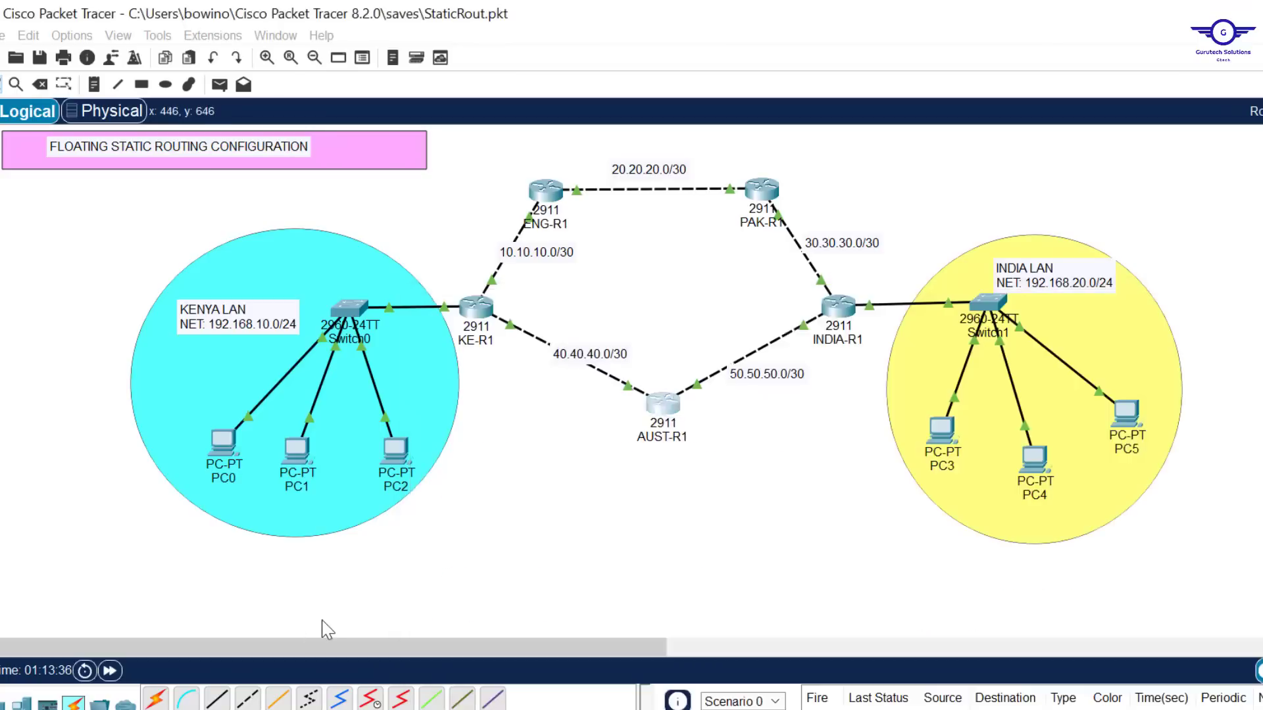
left_click(322, 622)
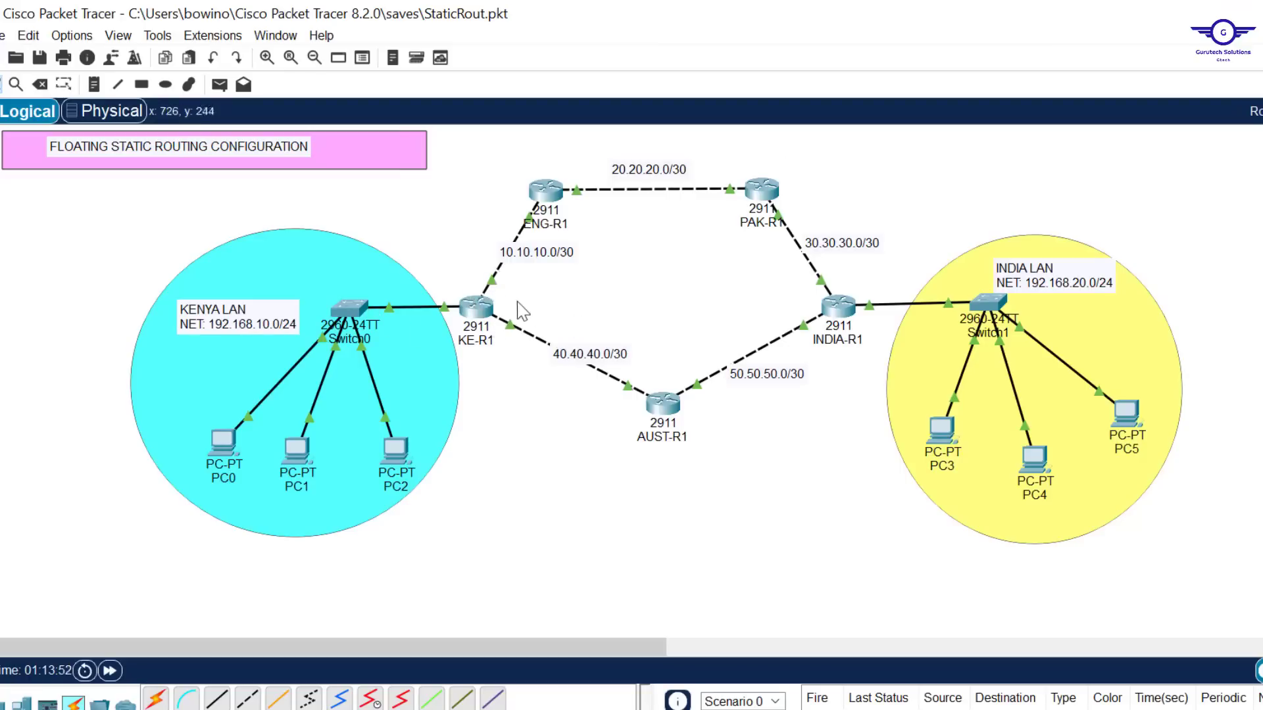
Step: Open PC1's command prompt and run tracert to 192.168.20.30
left_click(297, 452)
left_click(300, 446)
key("Return")
key("Return")
key("Return")
key("Return")
key("Return")
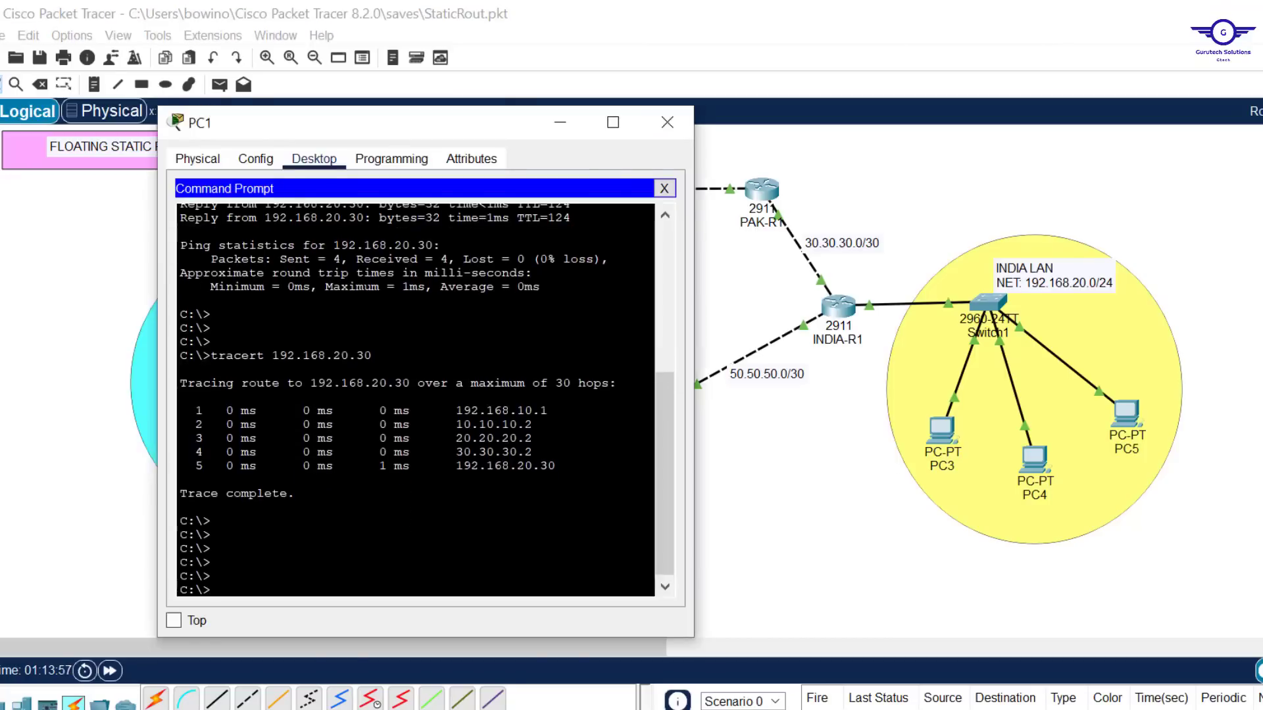
key("Up")
key("Return")
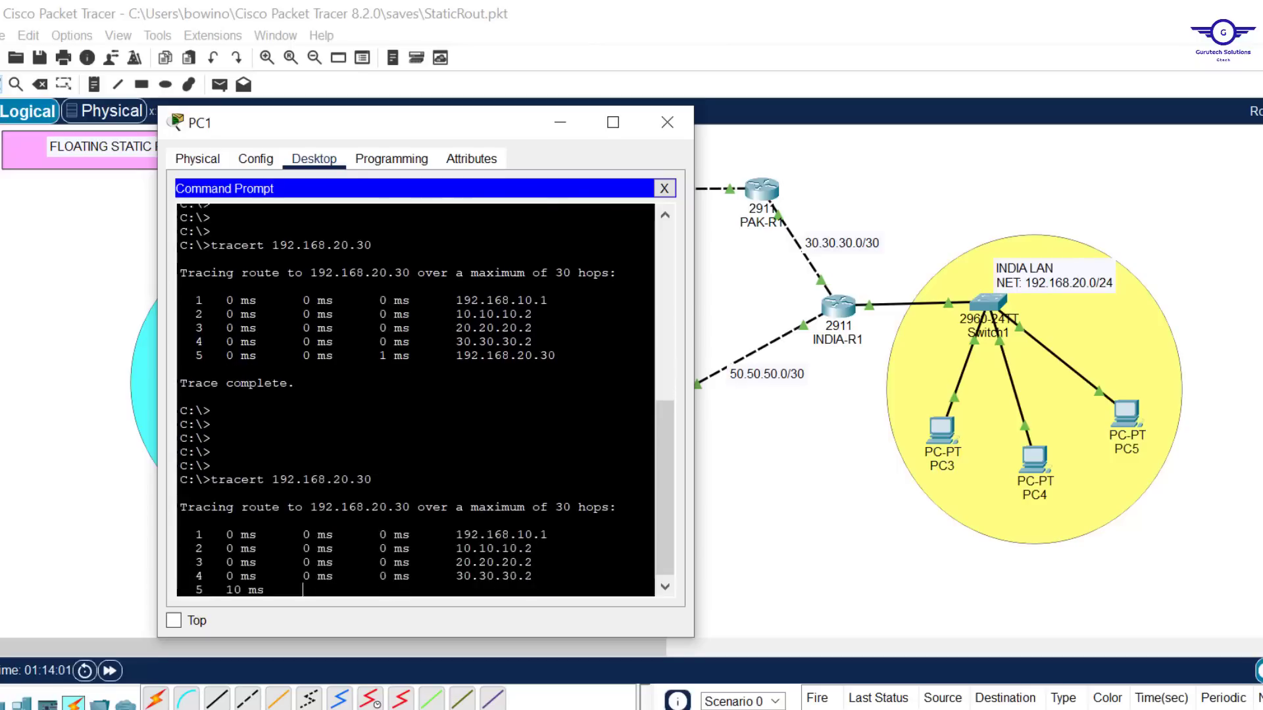
Step: Compare the hops in PC1's trace with the topology, shifting the window to uncover the routers, and return to the workspace
left_click_drag(490, 126, 1015, 146)
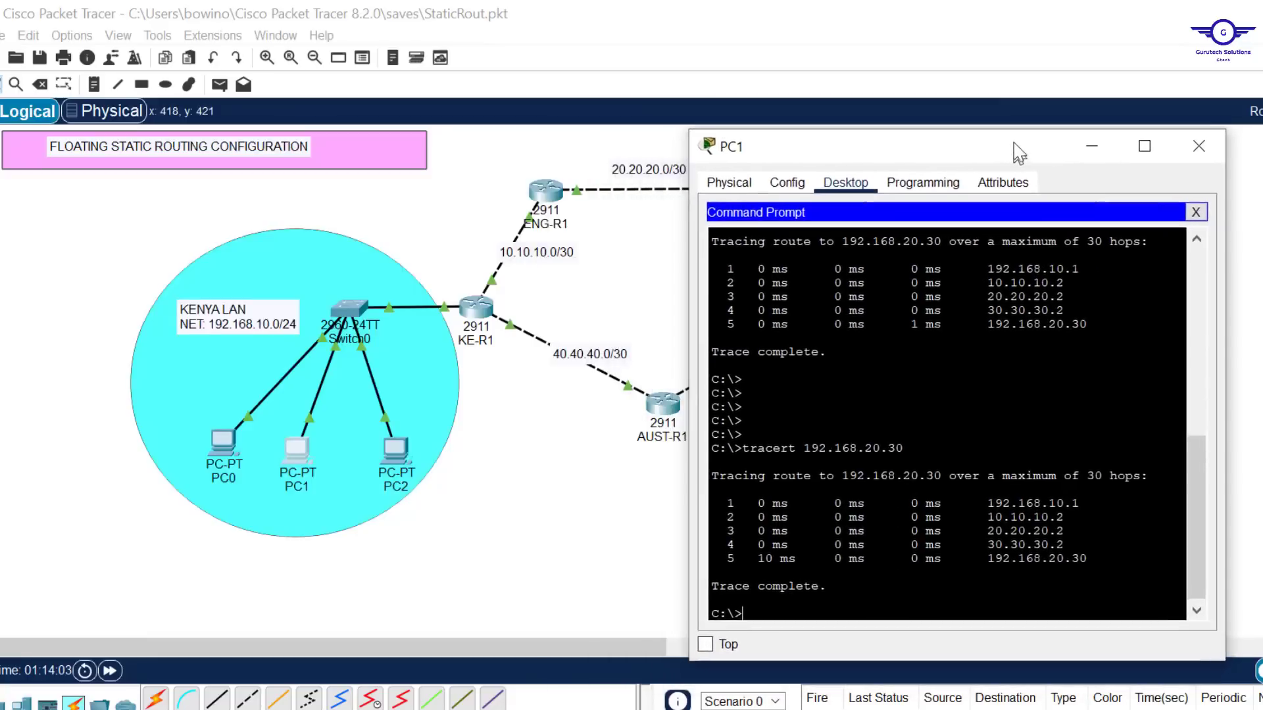
left_click_drag(1080, 500, 994, 500)
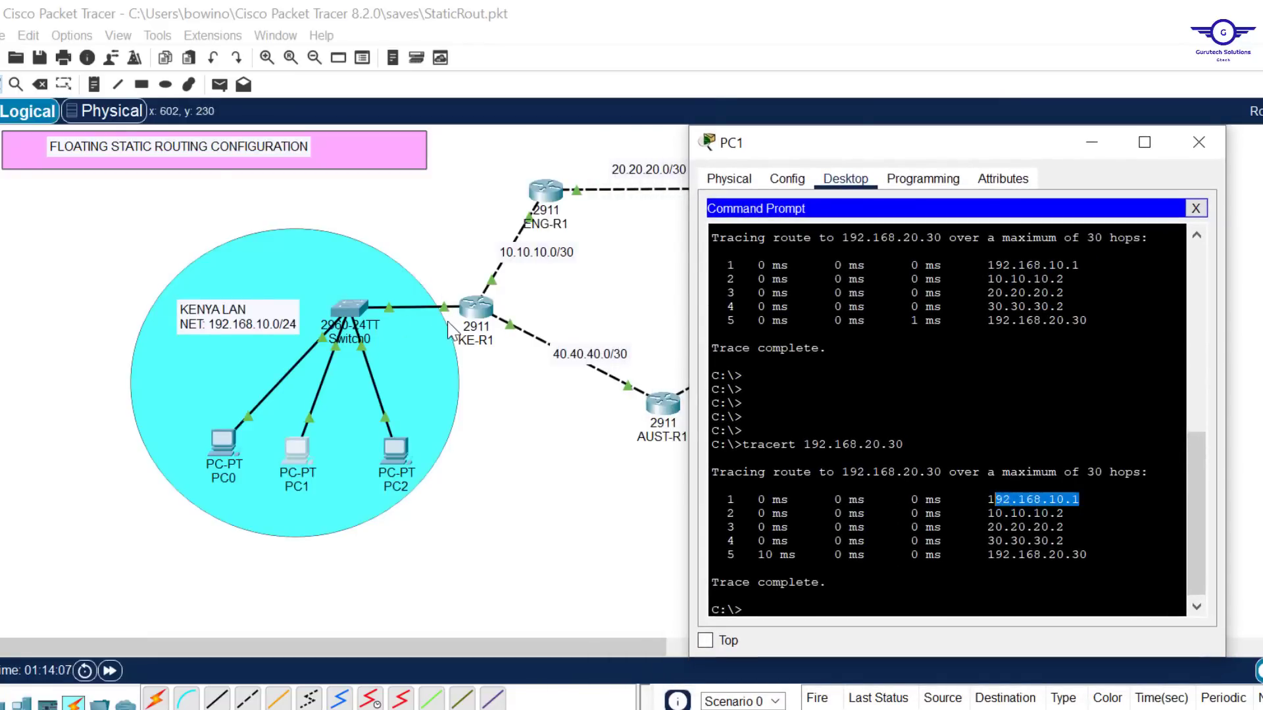
left_click_drag(1065, 514, 972, 513)
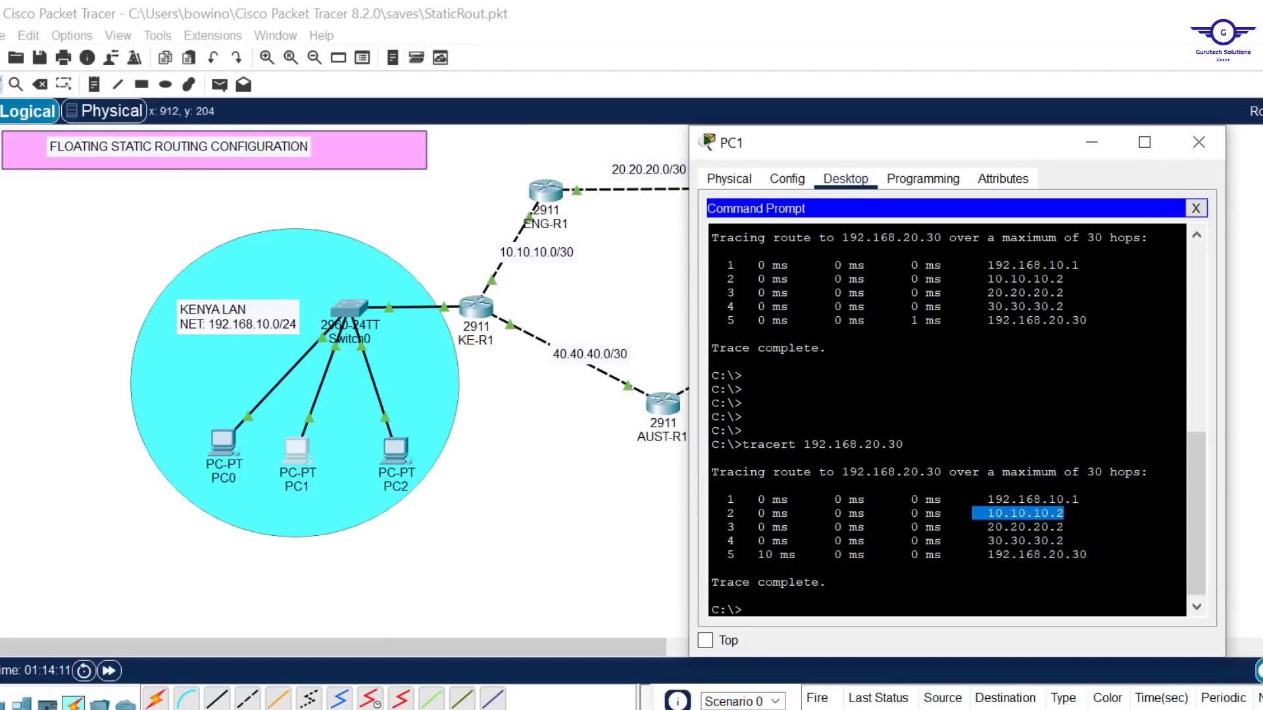
left_click_drag(1064, 513, 1010, 528)
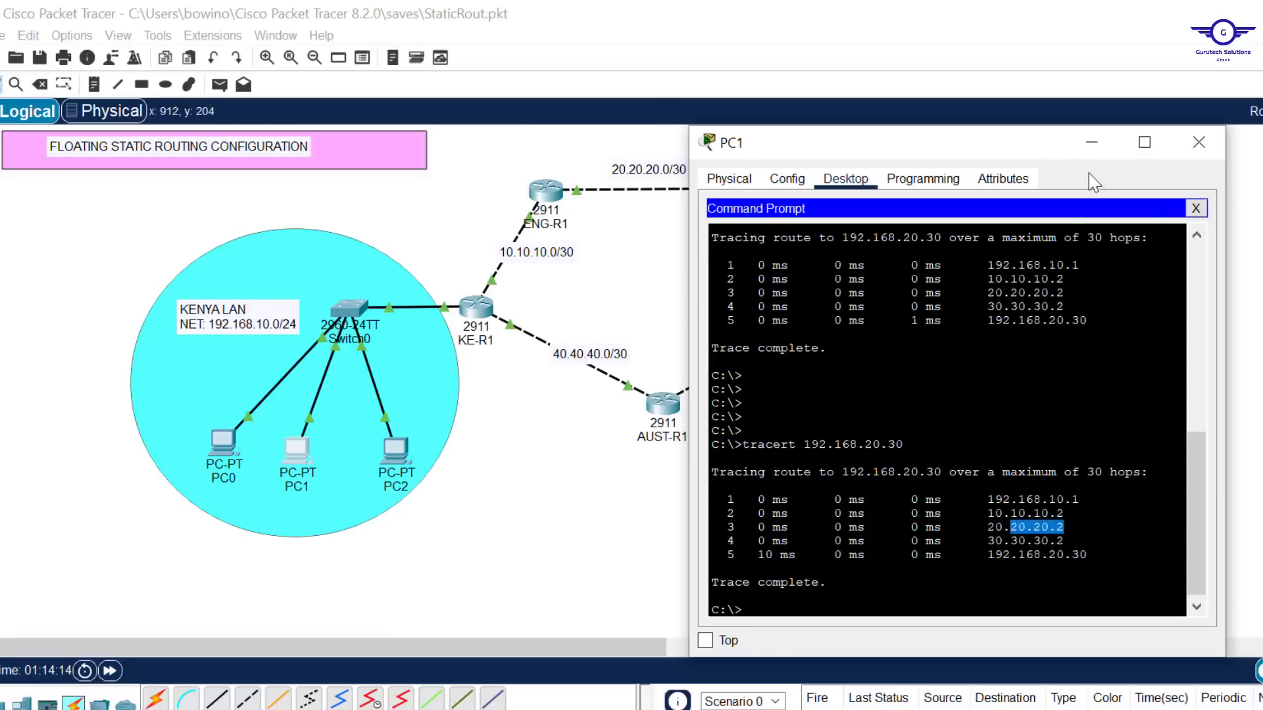
left_click_drag(1023, 158, 649, 227)
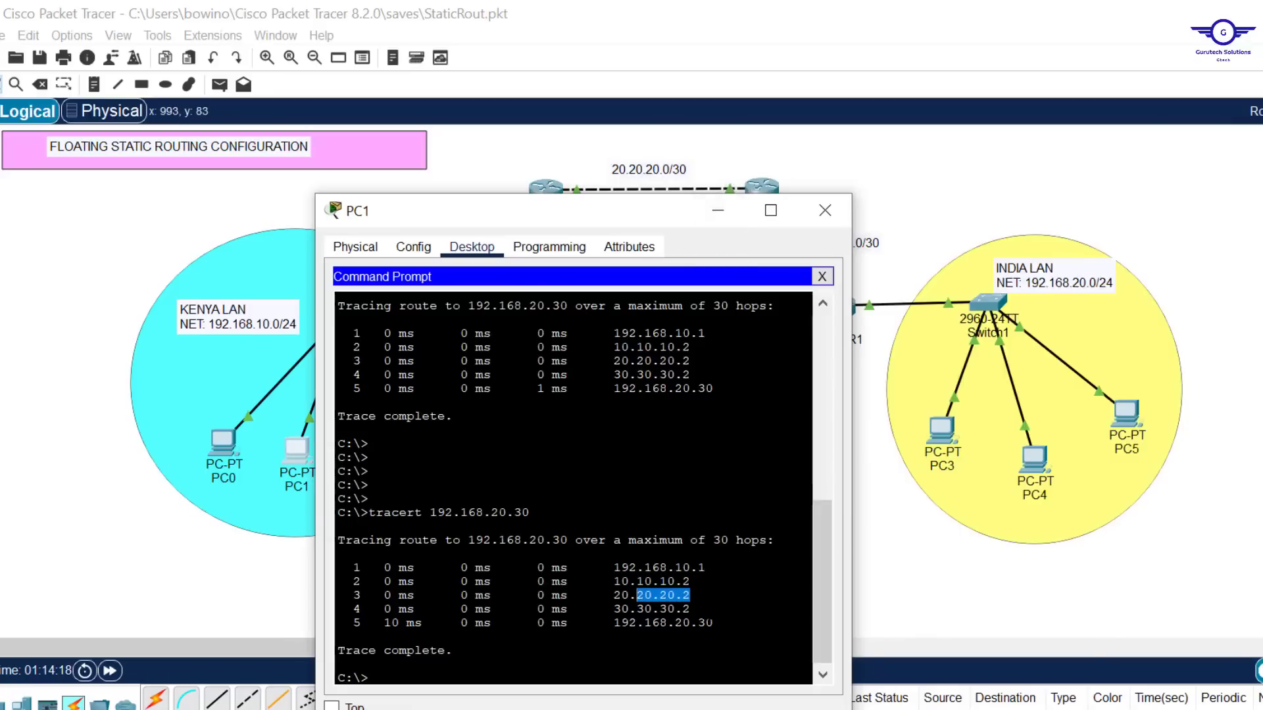
left_click_drag(691, 609, 613, 609)
left_click(986, 164)
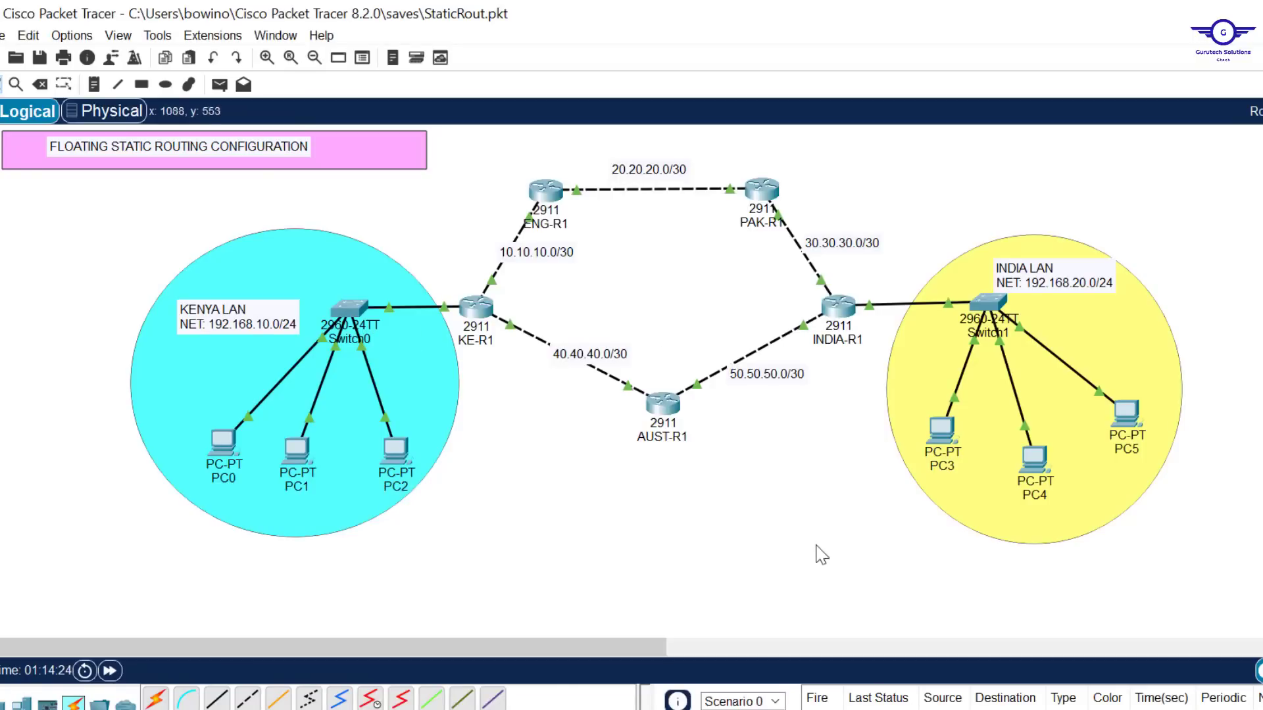
Step: Check task 8 of config-guide.txt in Notepad and delete the KE-R1 to ENG-R1 and PAK-R1 to INDIA-R1 links in Packet Tracer
key("alt+Tab")
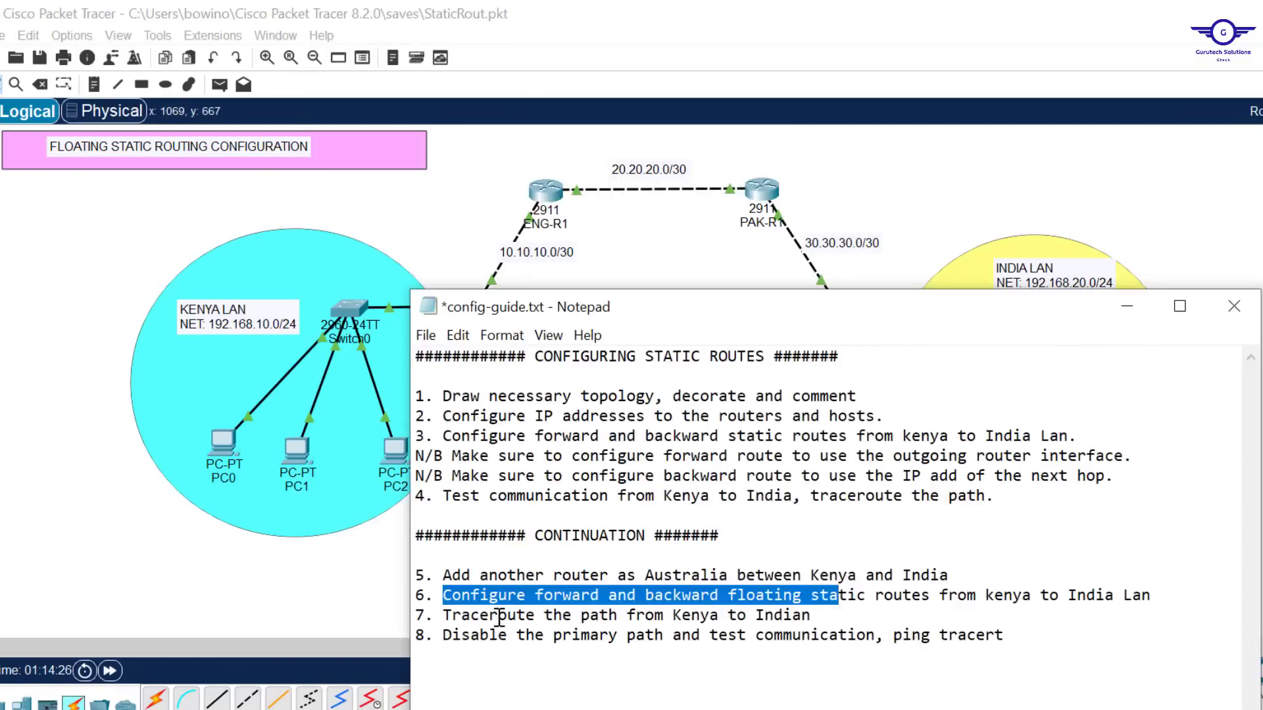
left_click_drag(461, 635, 1024, 644)
left_click(928, 177)
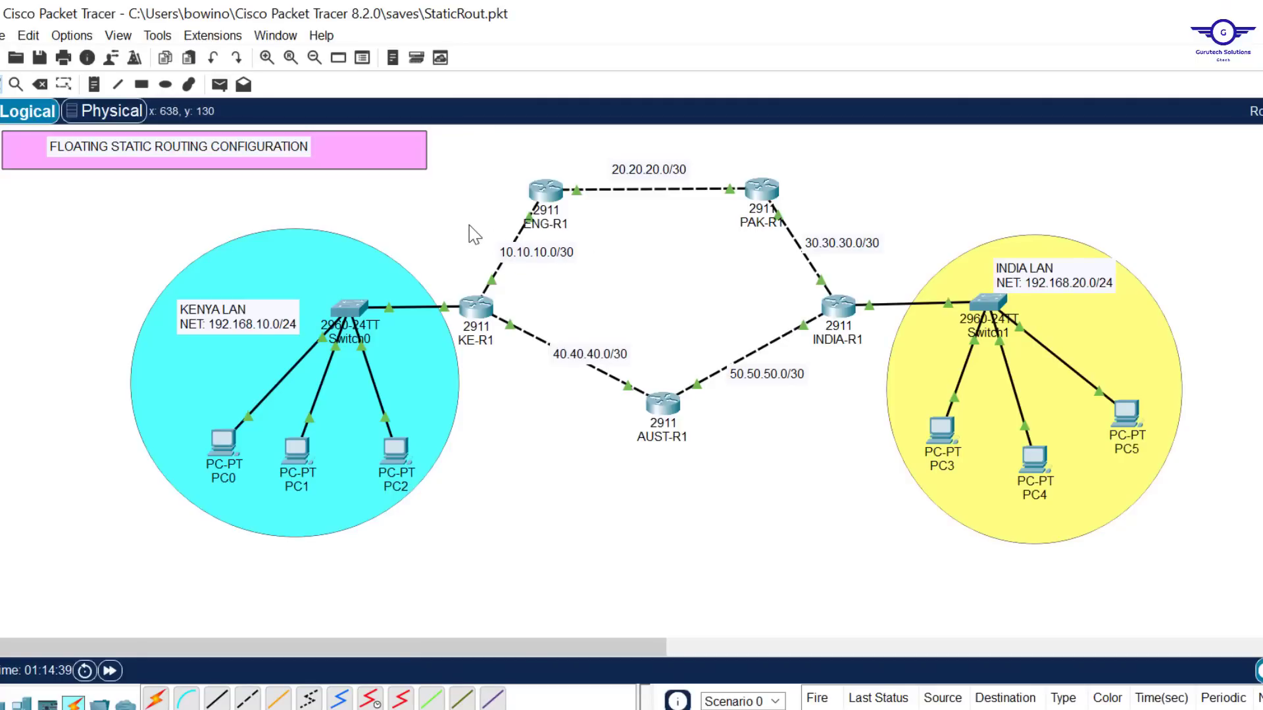
key("Delete")
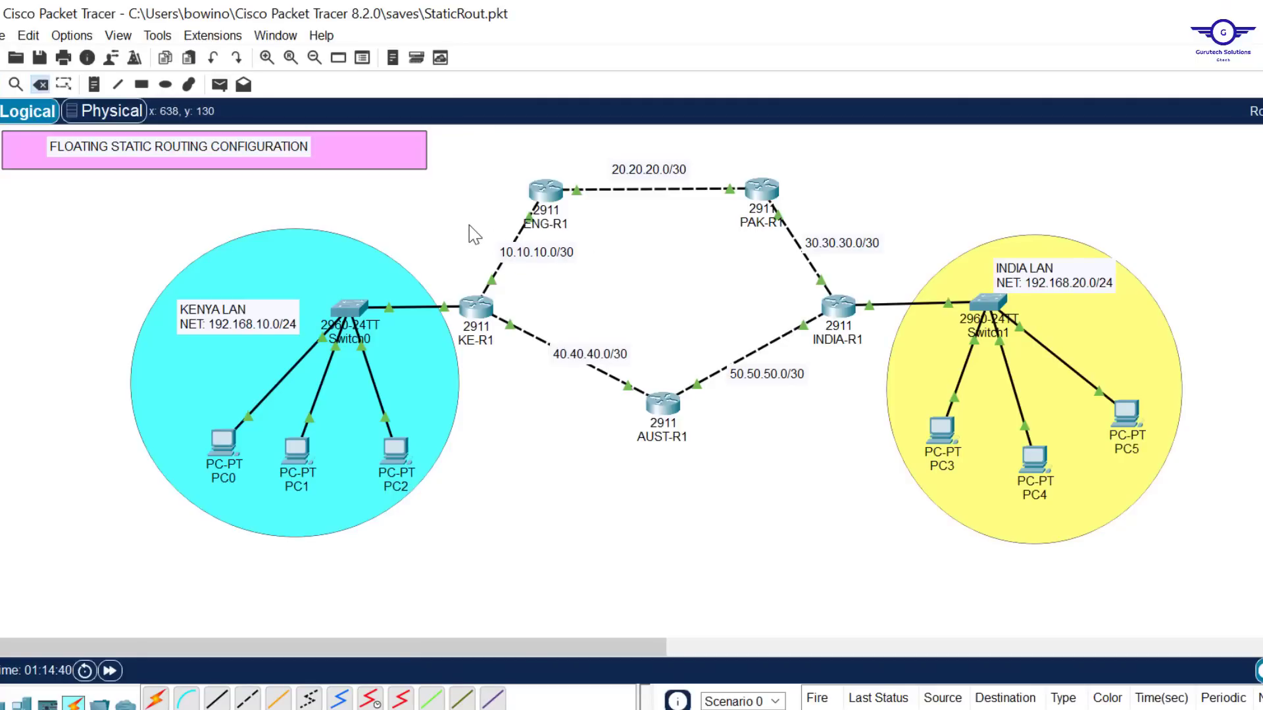
left_click(492, 281)
left_click(820, 280)
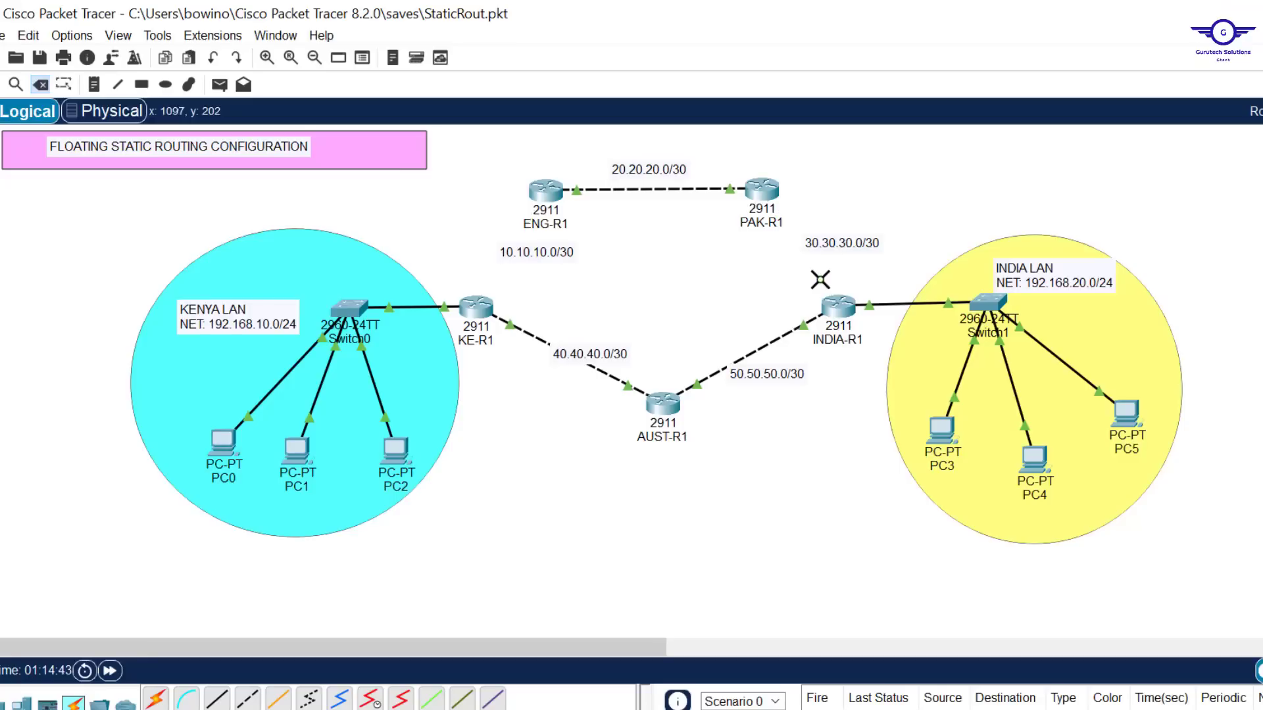
key("Escape")
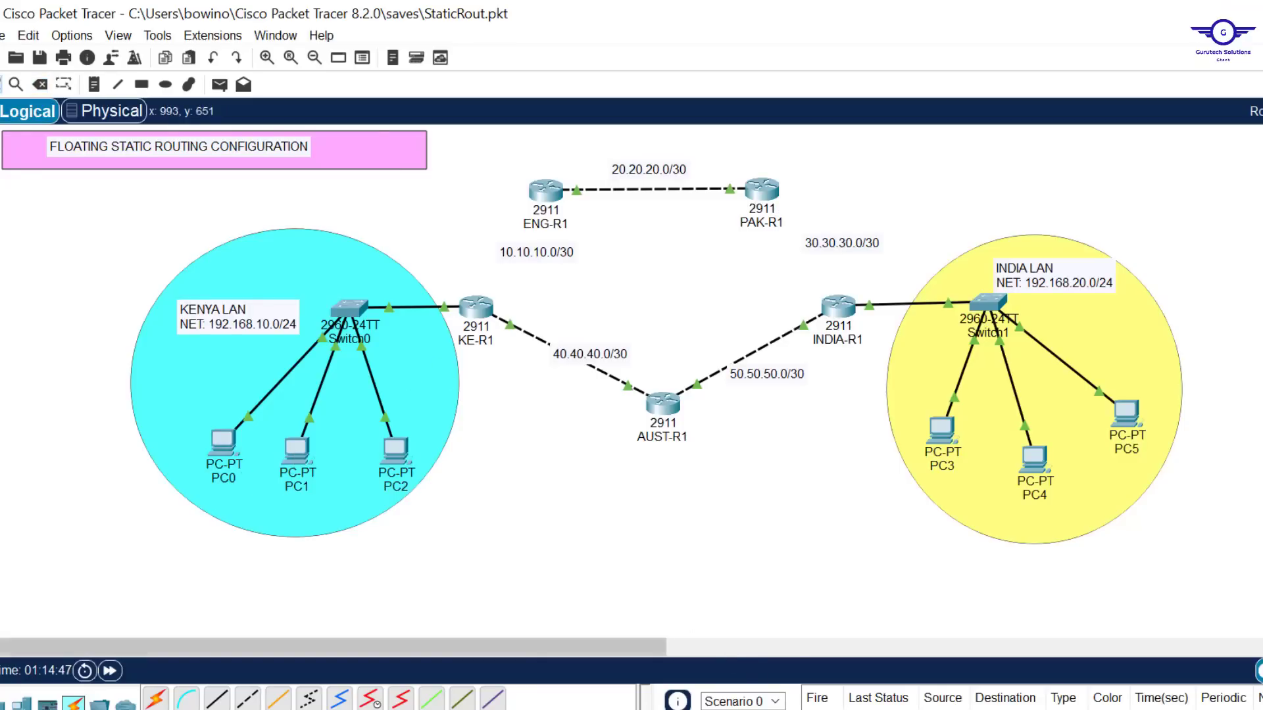
Step: Ping 192.168.20.30 from PC1's command prompt, examine the replies and minimize the PC's window
key("alt+Tab")
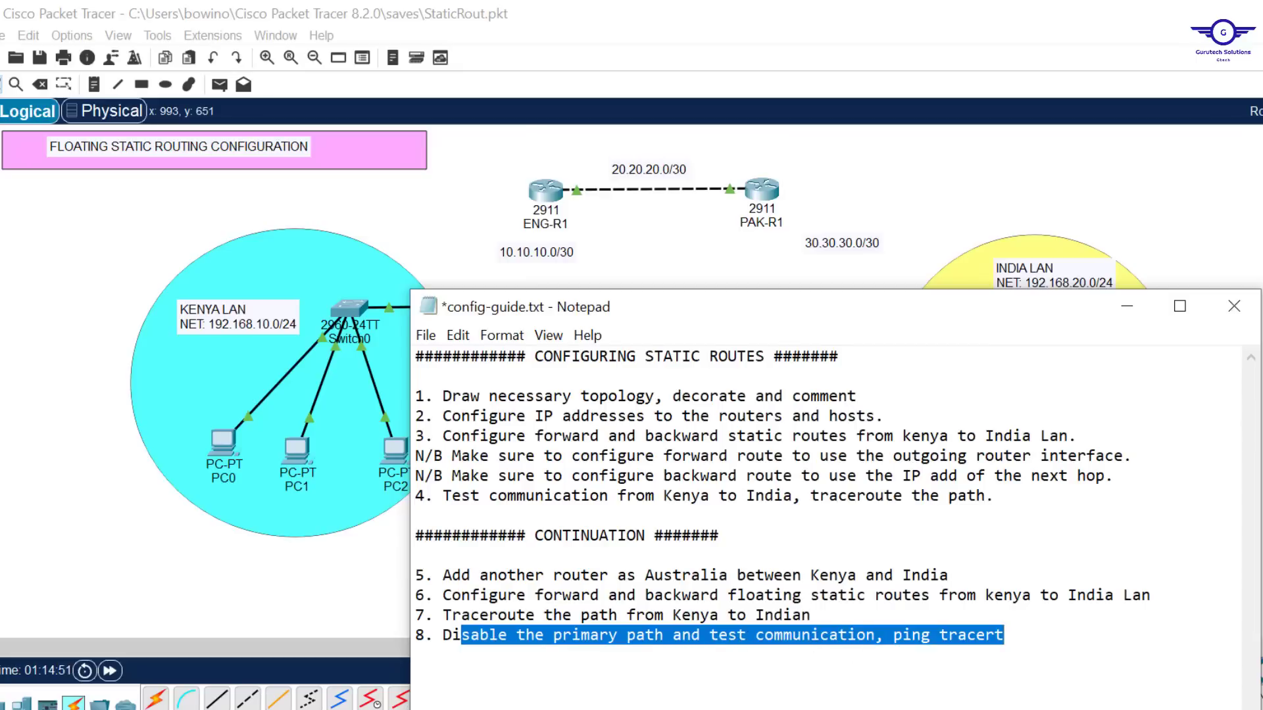
key("alt+Tab")
left_click(305, 442)
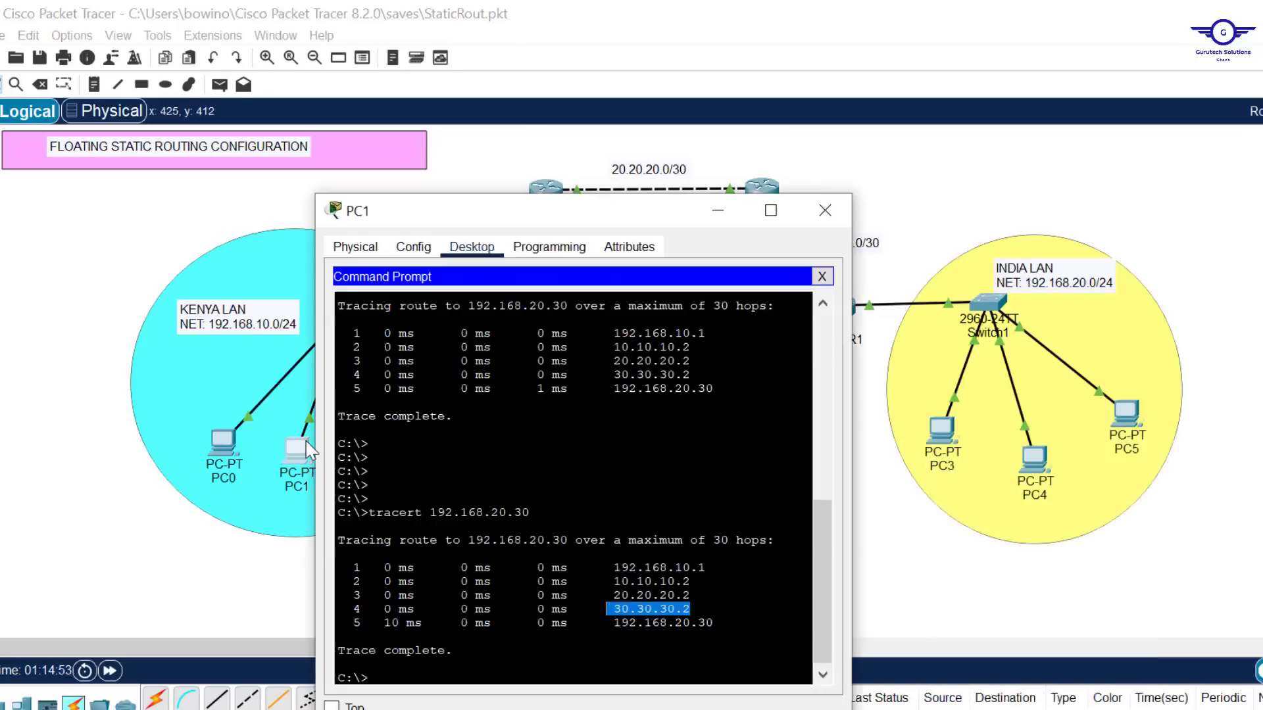
key("Up")
key("Up")
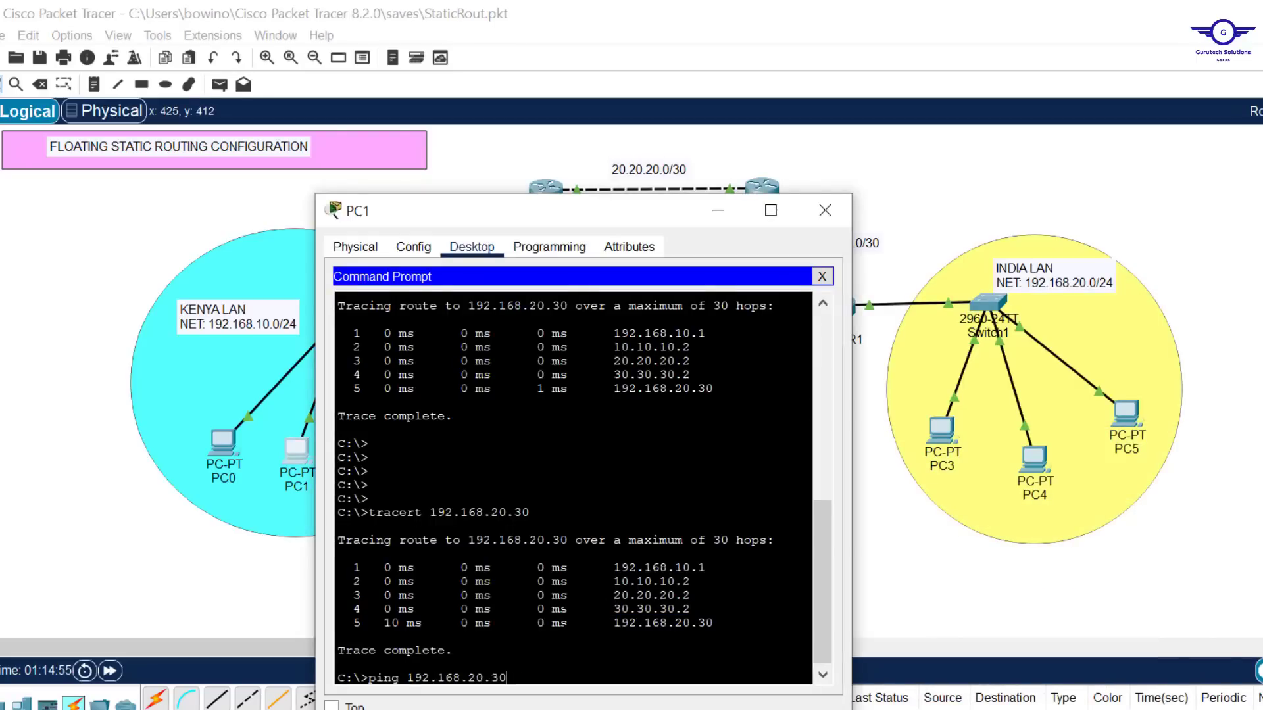
key("Return")
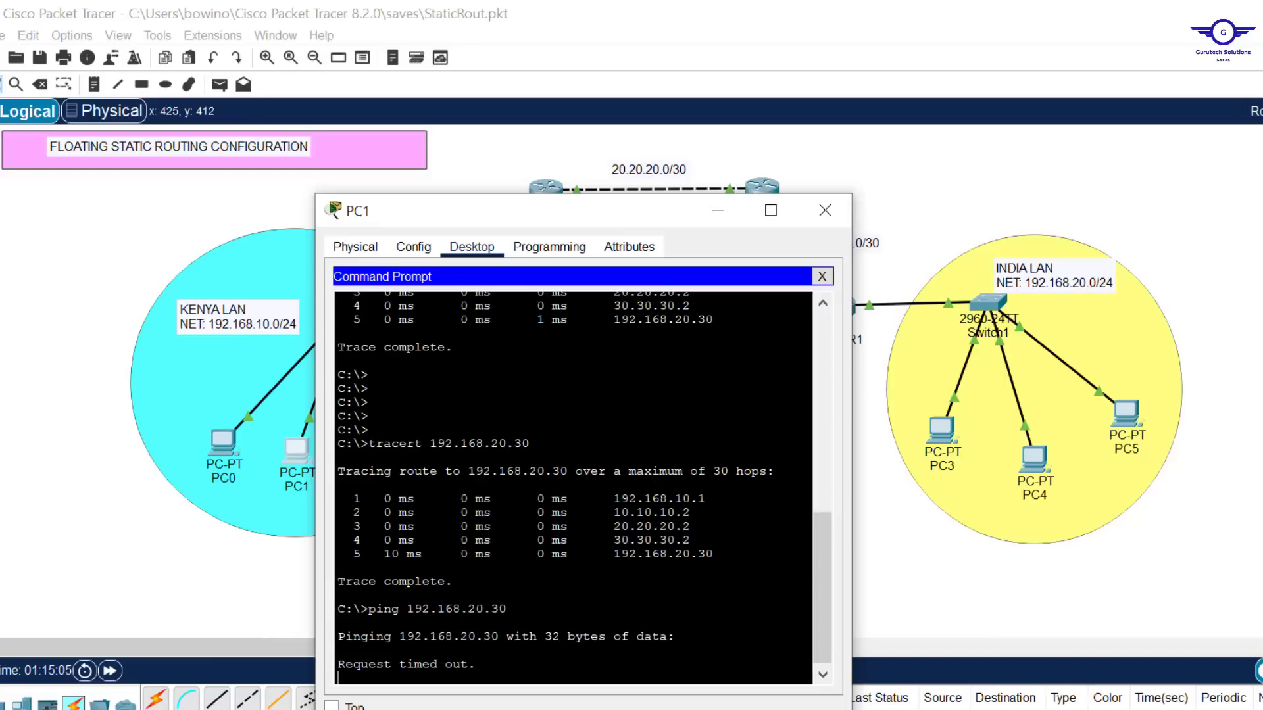
key("F9")
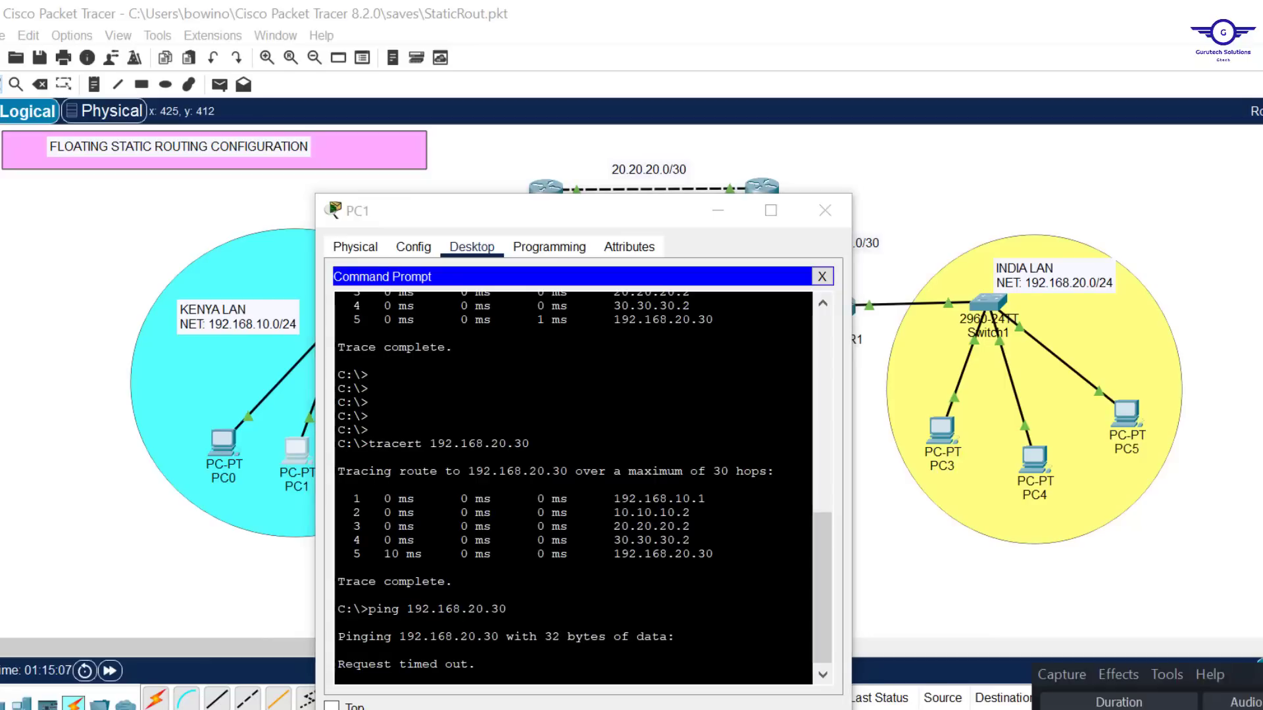
key("alt+Tab")
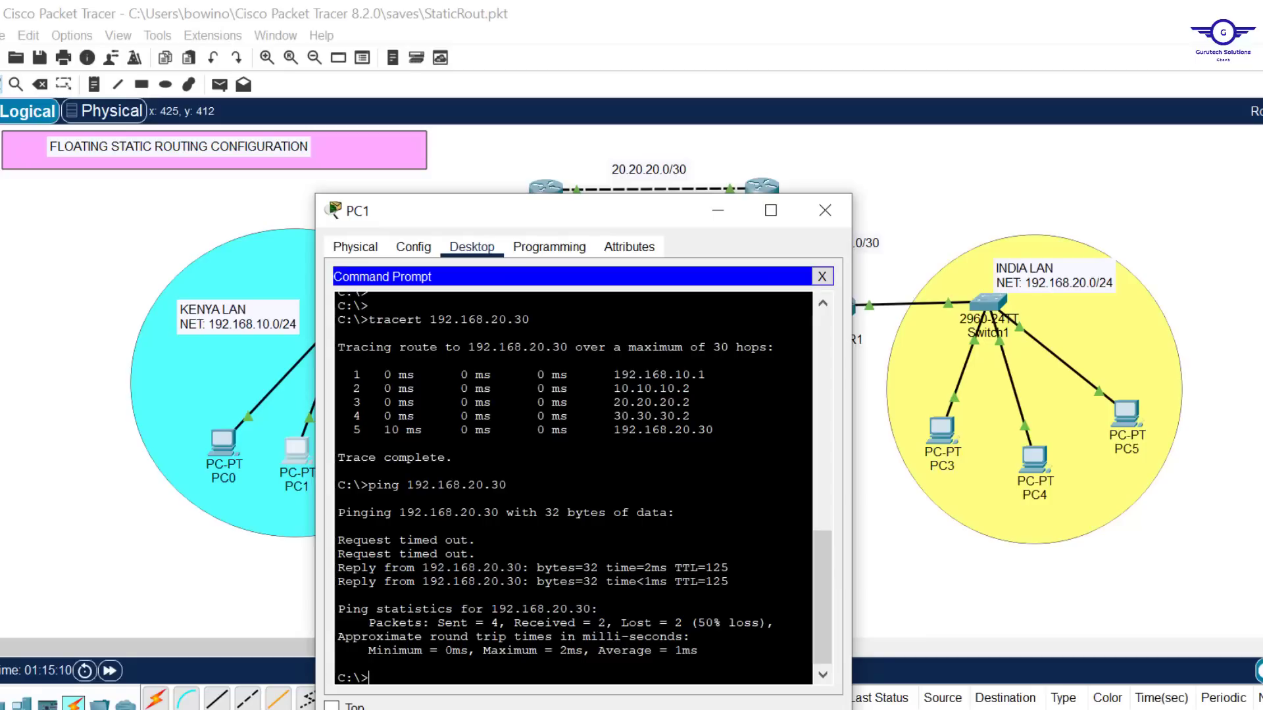
left_click_drag(729, 583, 330, 569)
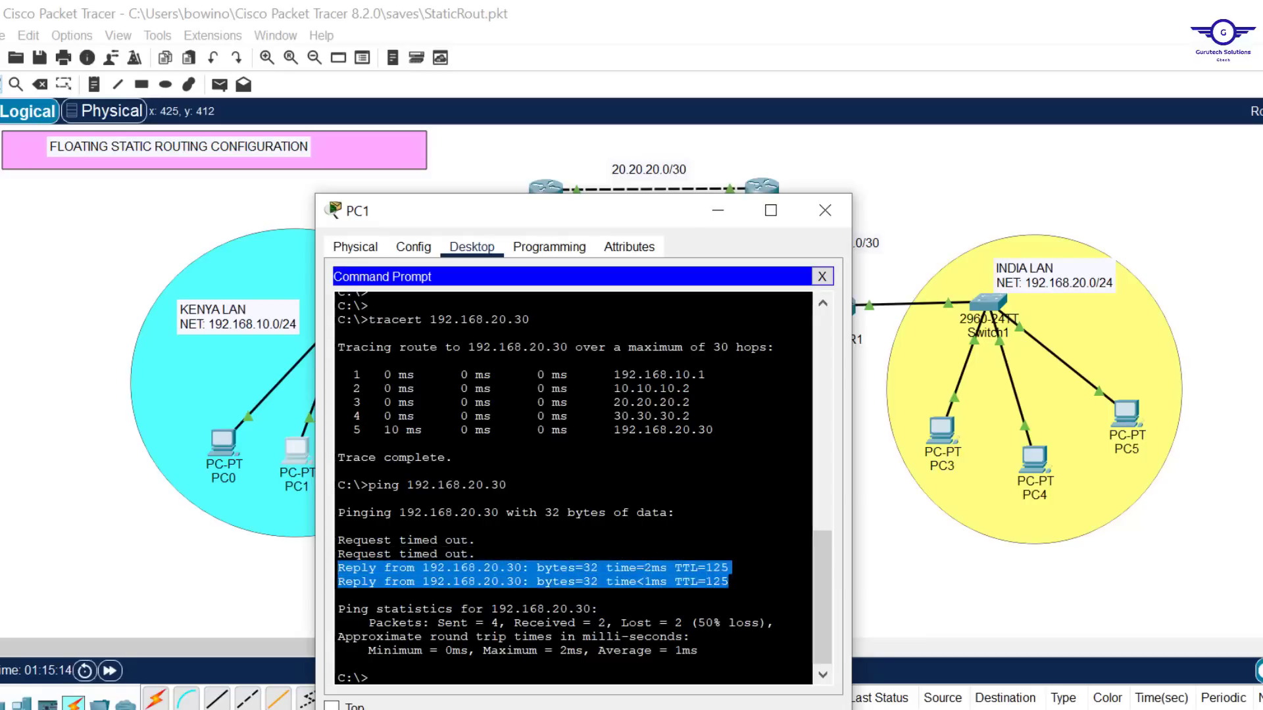
left_click(719, 212)
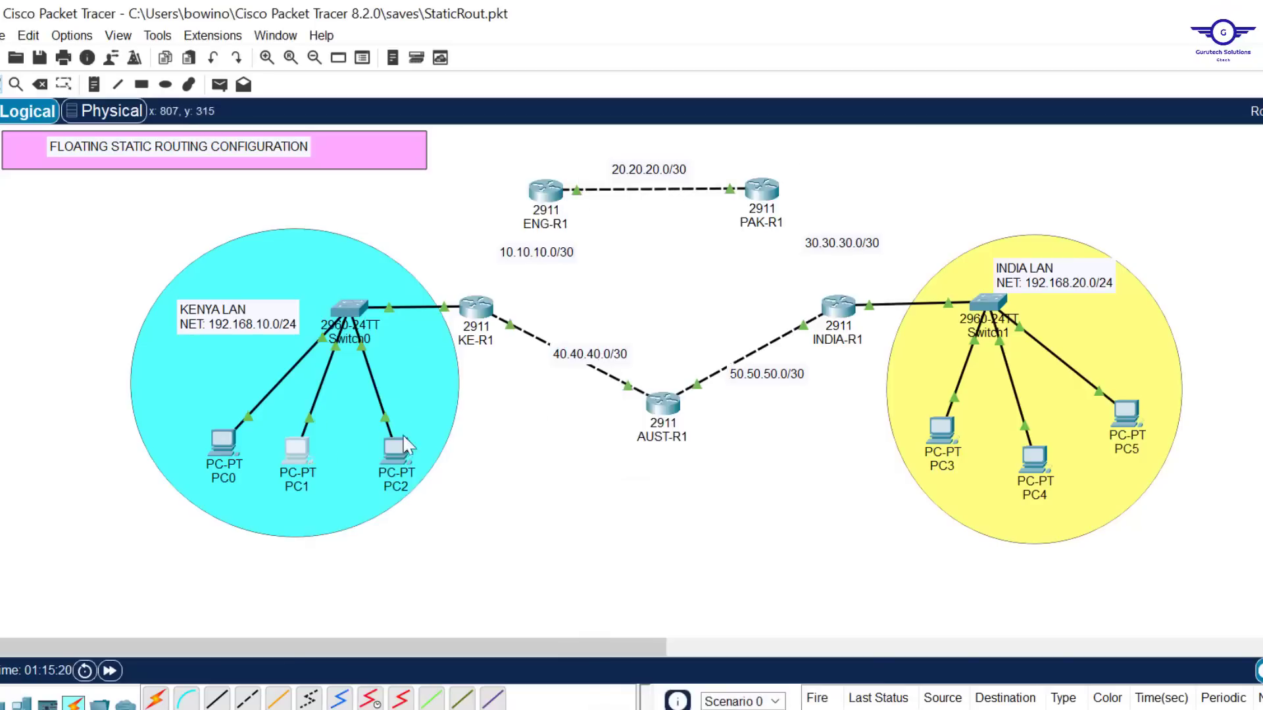
Step: Run tracert from PC1 to 192.168.20.30 over the backup path and compare its hops with the topology
left_click(294, 460)
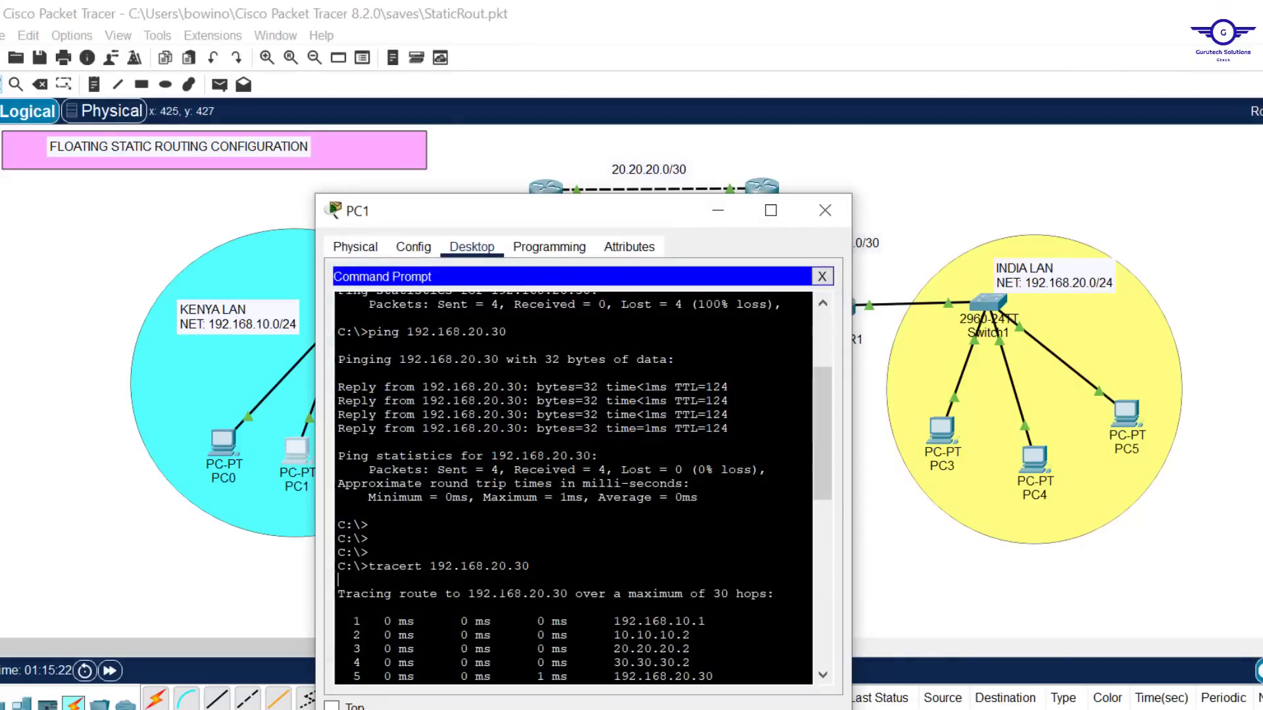
key("Return")
key("Return")
key("Return")
type("tracert 192.168.20.30")
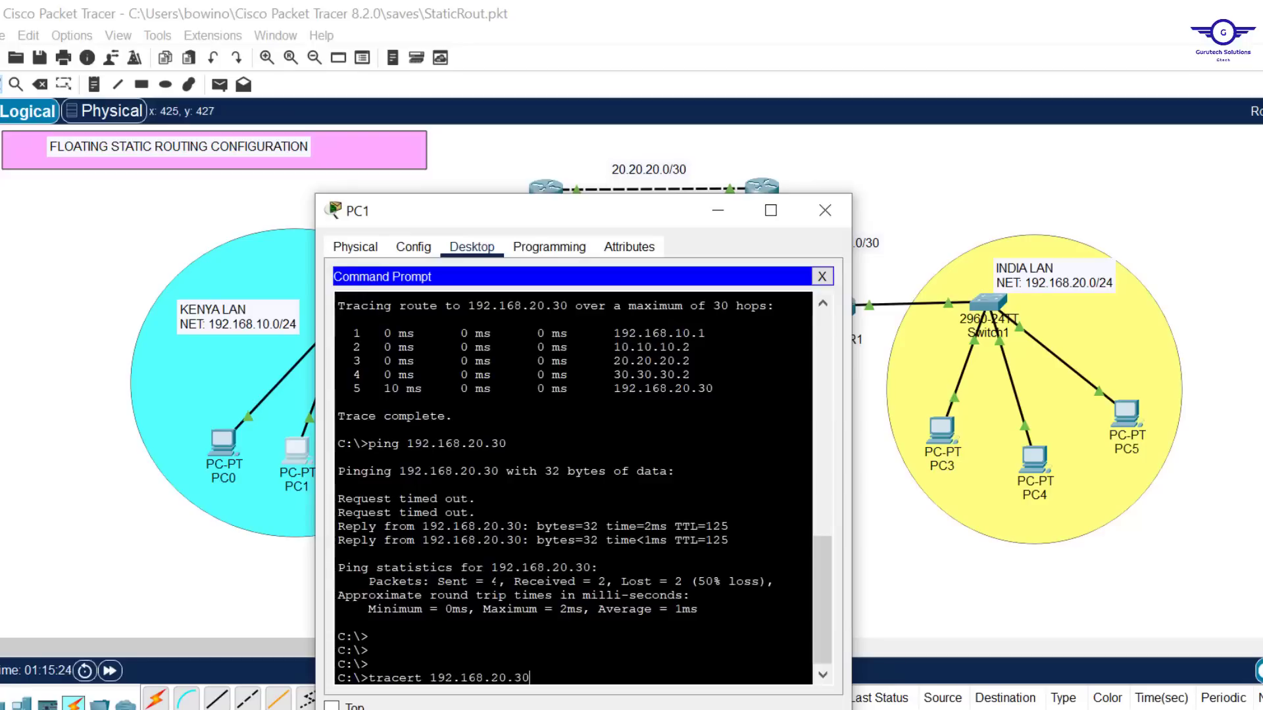
key("Return")
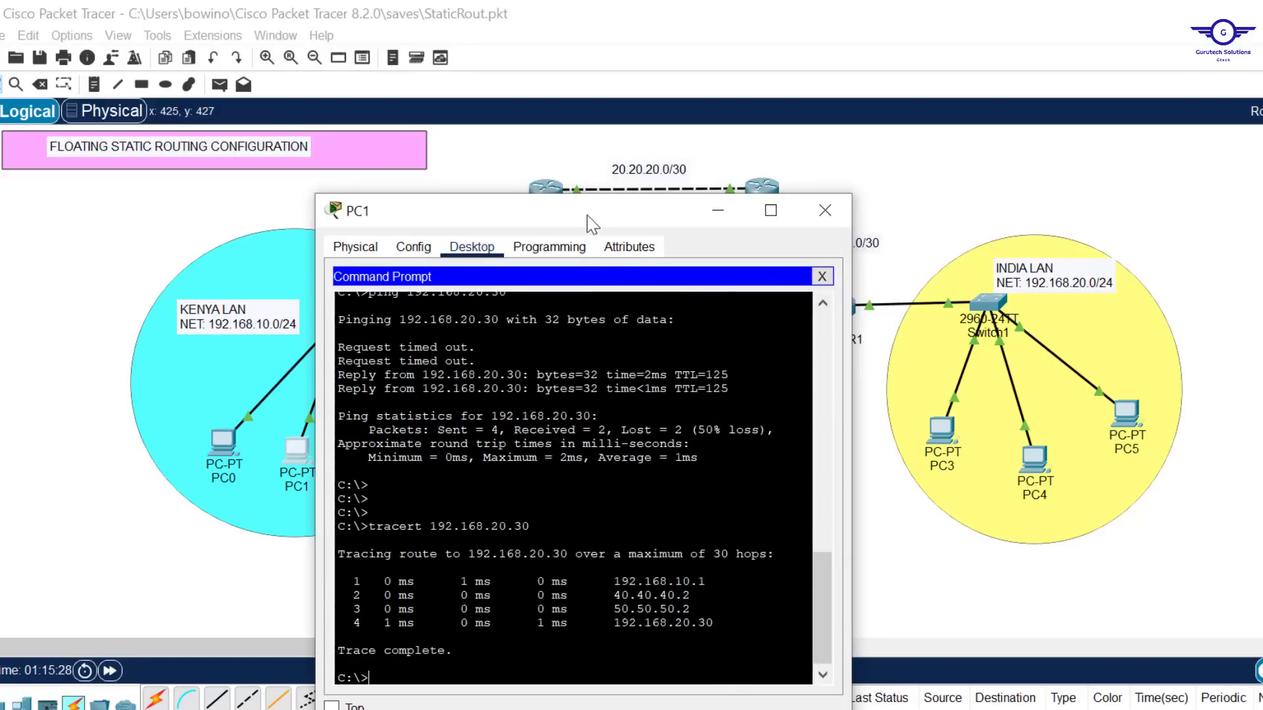
left_click_drag(588, 221, 1105, 186)
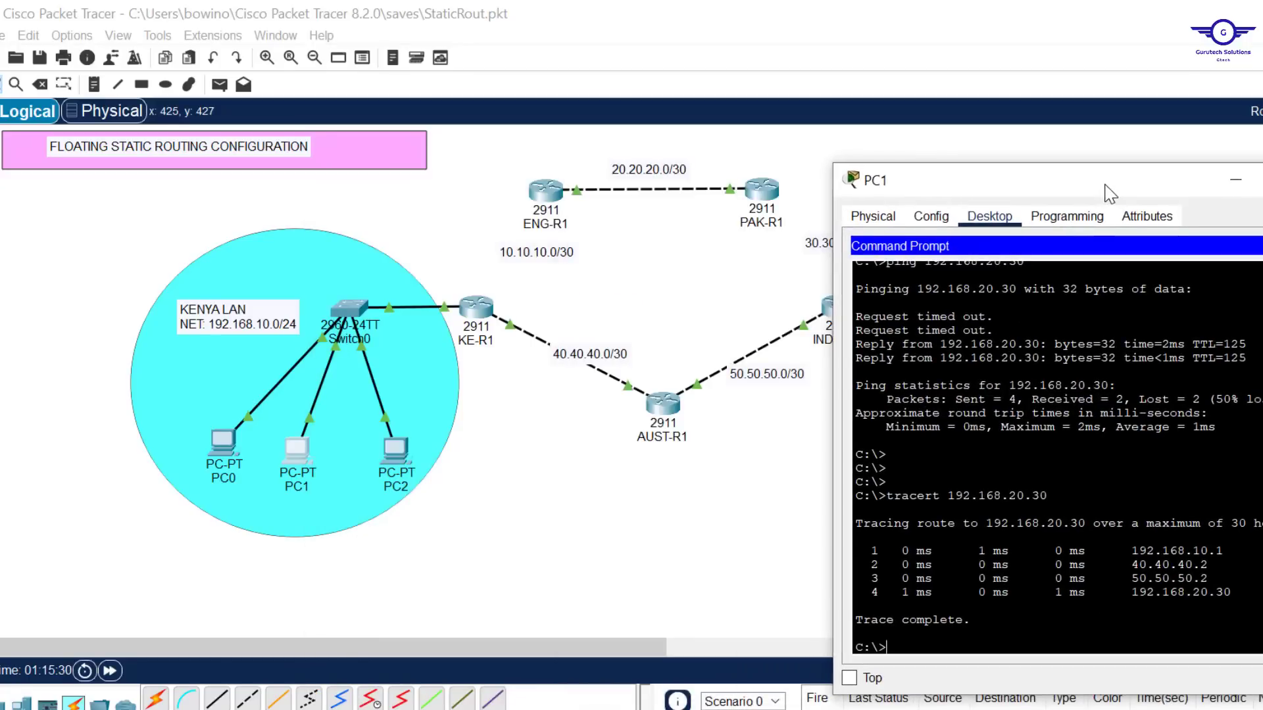
left_click_drag(1224, 551, 1125, 551)
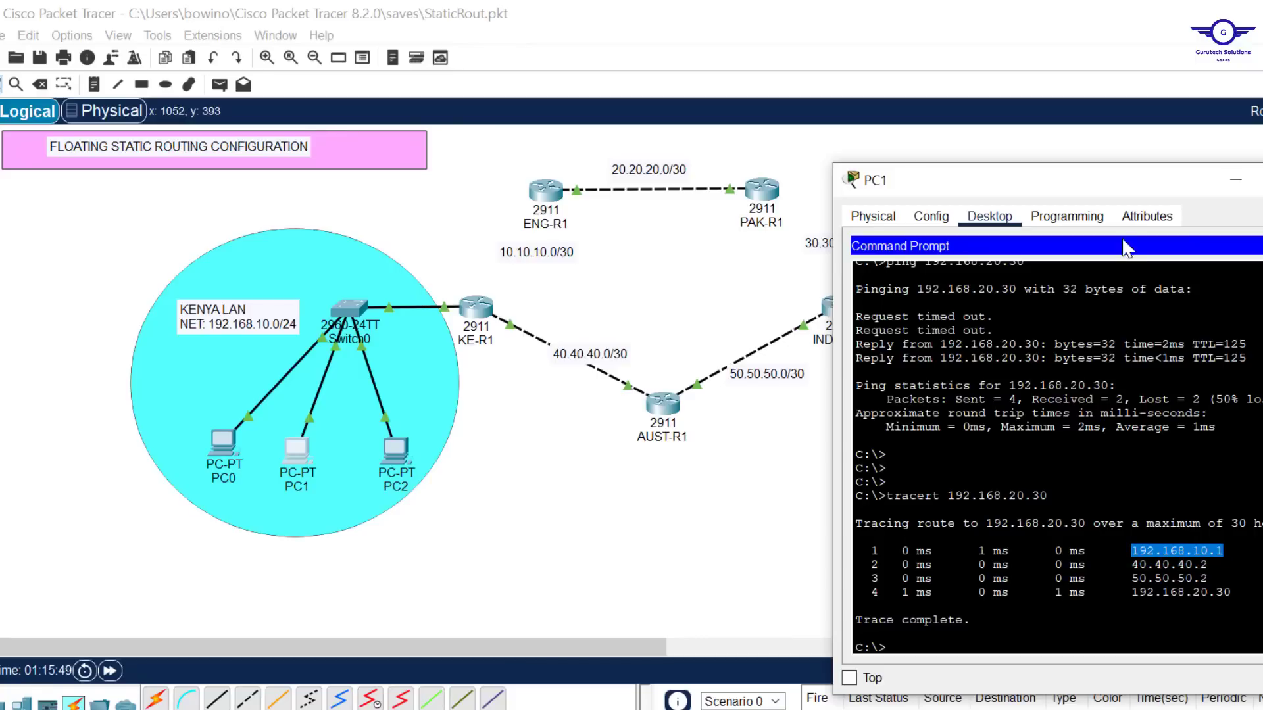
Step: Uncover INDIA-R1 beside PC1's command prompt, check the trace's last hop against the topology, and return to the workspace
left_click_drag(990, 191, 1050, 227)
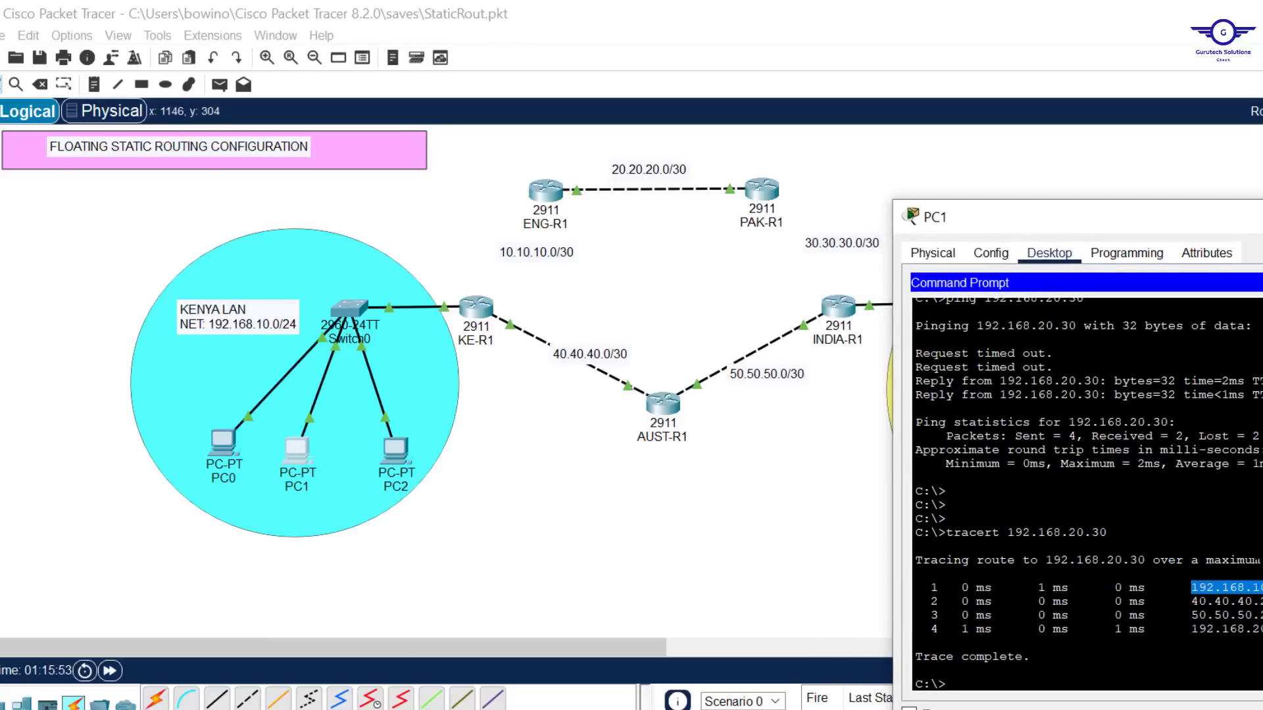
left_click_drag(1260, 629, 1197, 629)
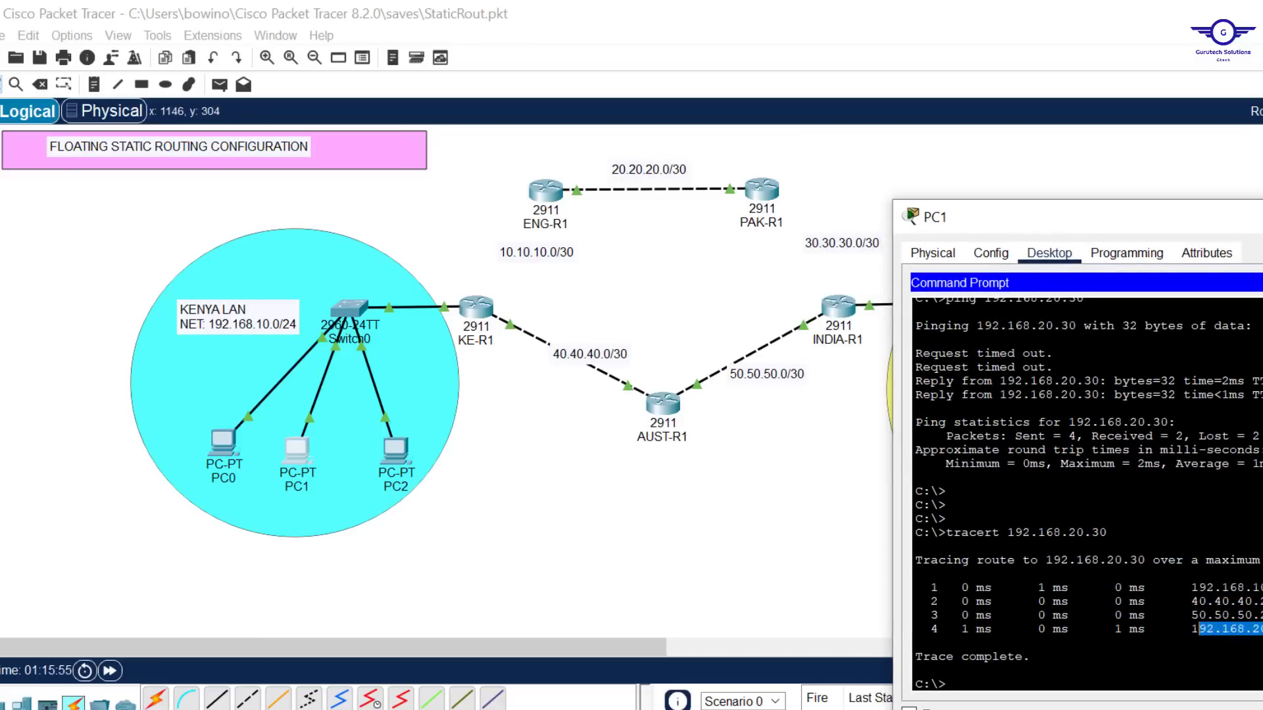
left_click(663, 288)
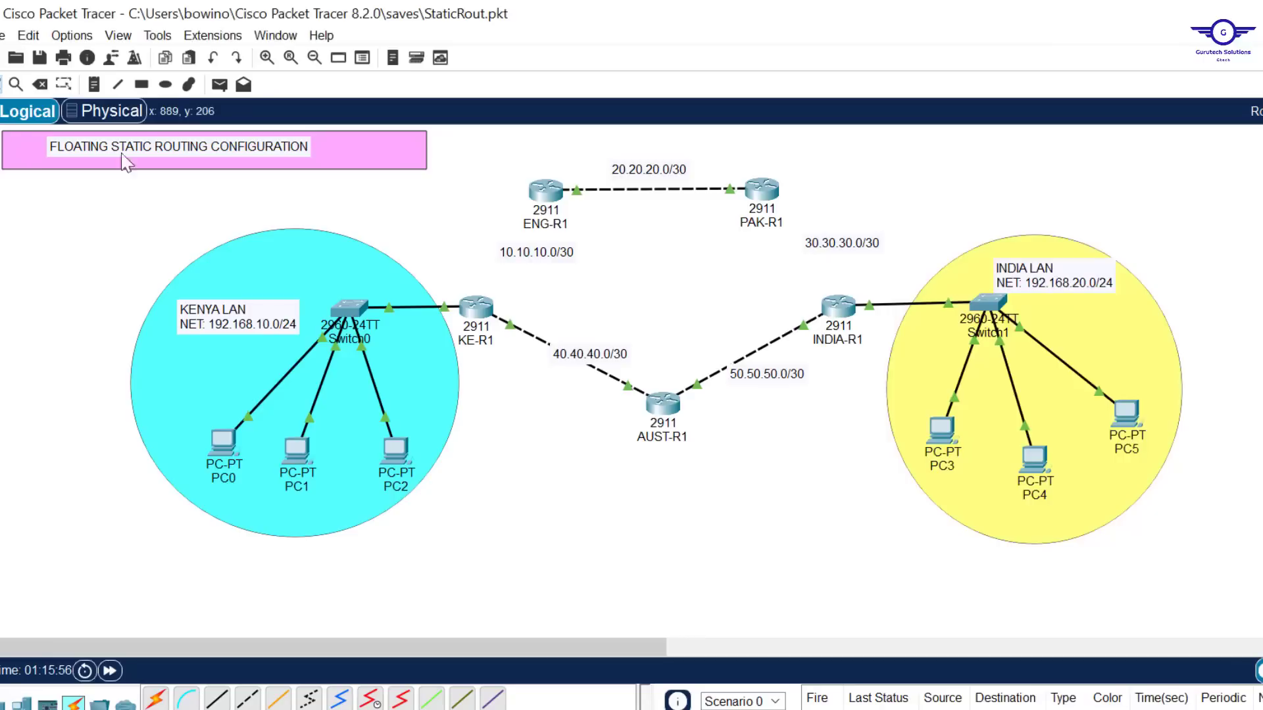
Step: Restore the primary path by reconnecting KE-R1 to ENG-R1 and PAK-R1 to INDIA-R1 with automatically selected cable types
left_click(158, 703)
left_click(477, 308)
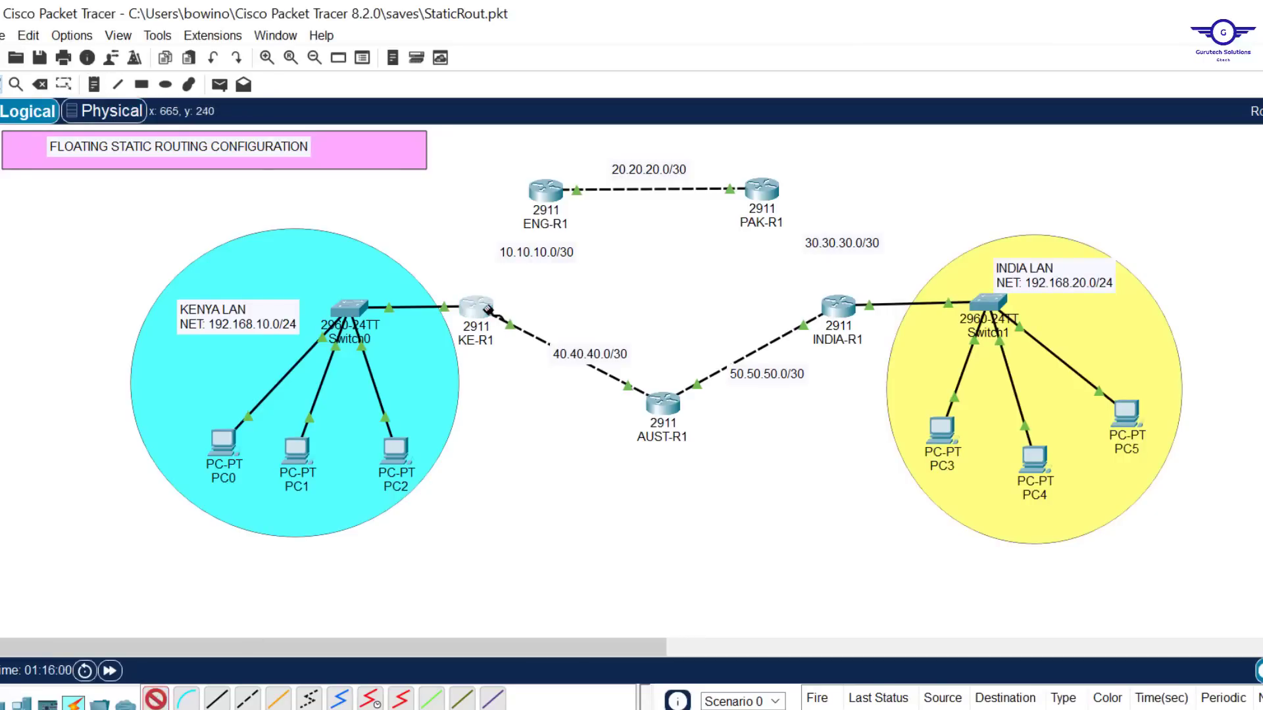
left_click(549, 192)
left_click(158, 702)
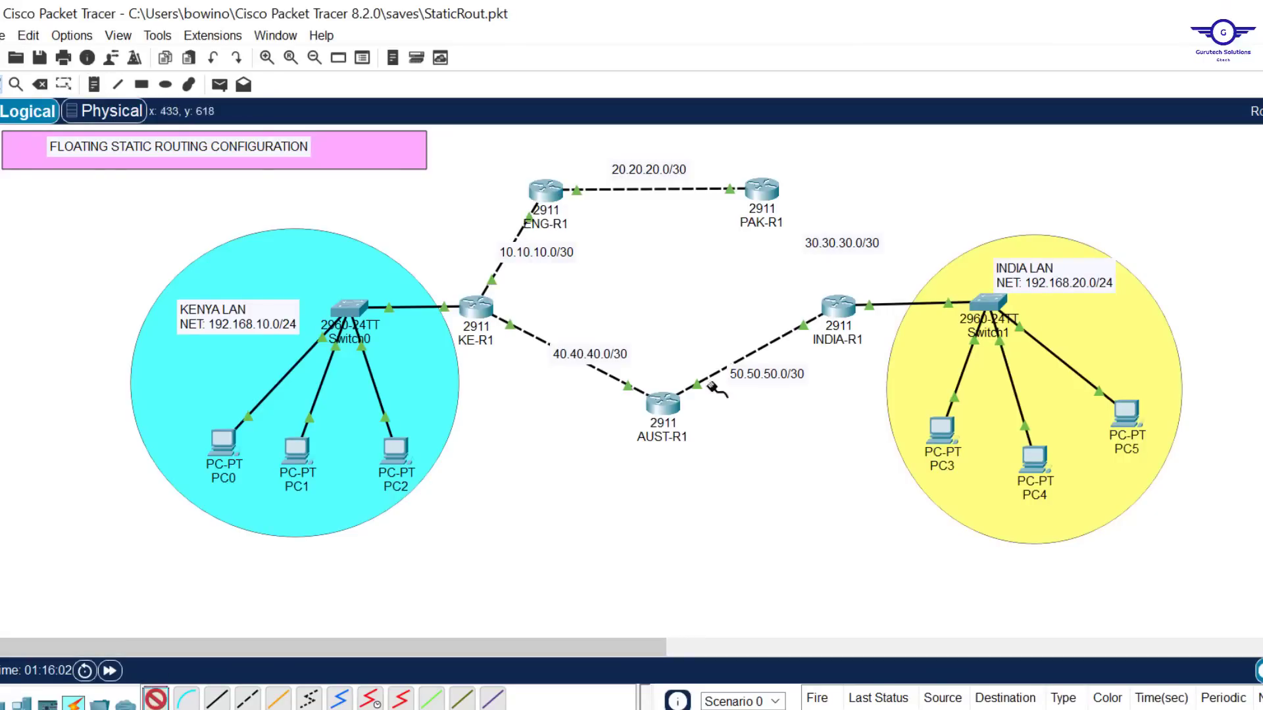
left_click(761, 190)
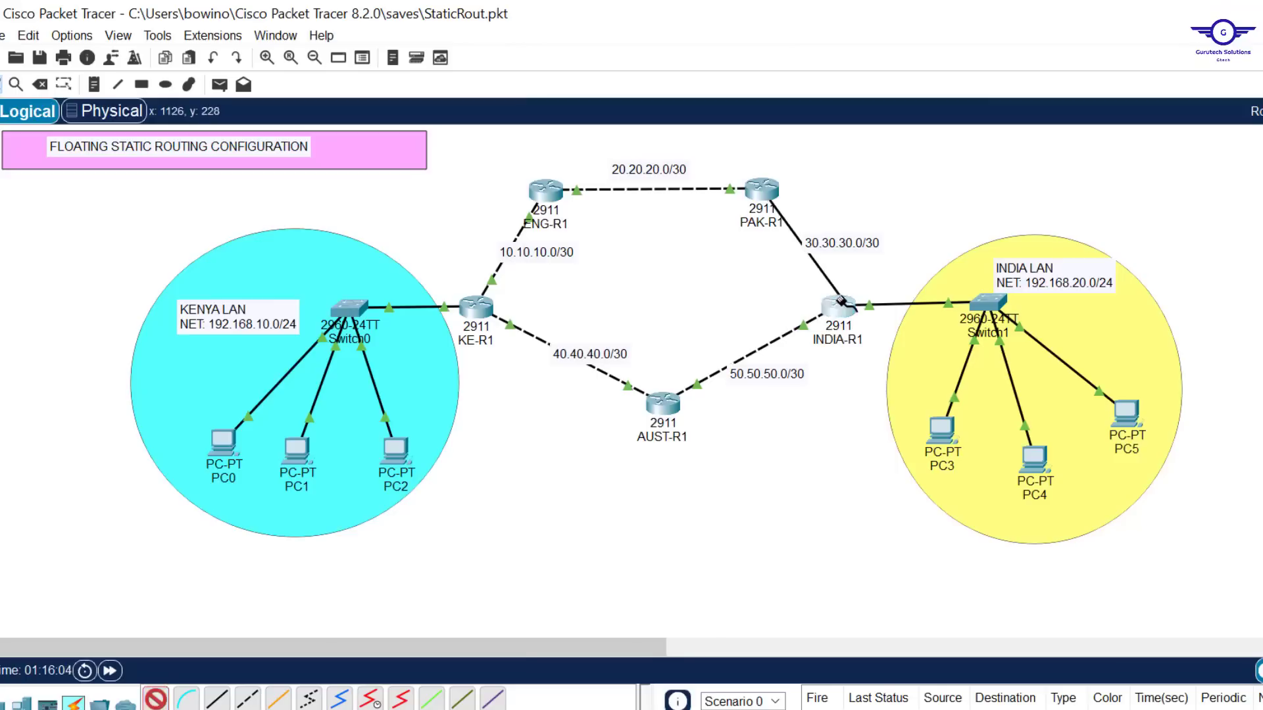
left_click(841, 301)
Step: Rerun tracert to 192.168.20.30 from PC1's command prompt and reposition the window so the full trace can be read
left_click(293, 457)
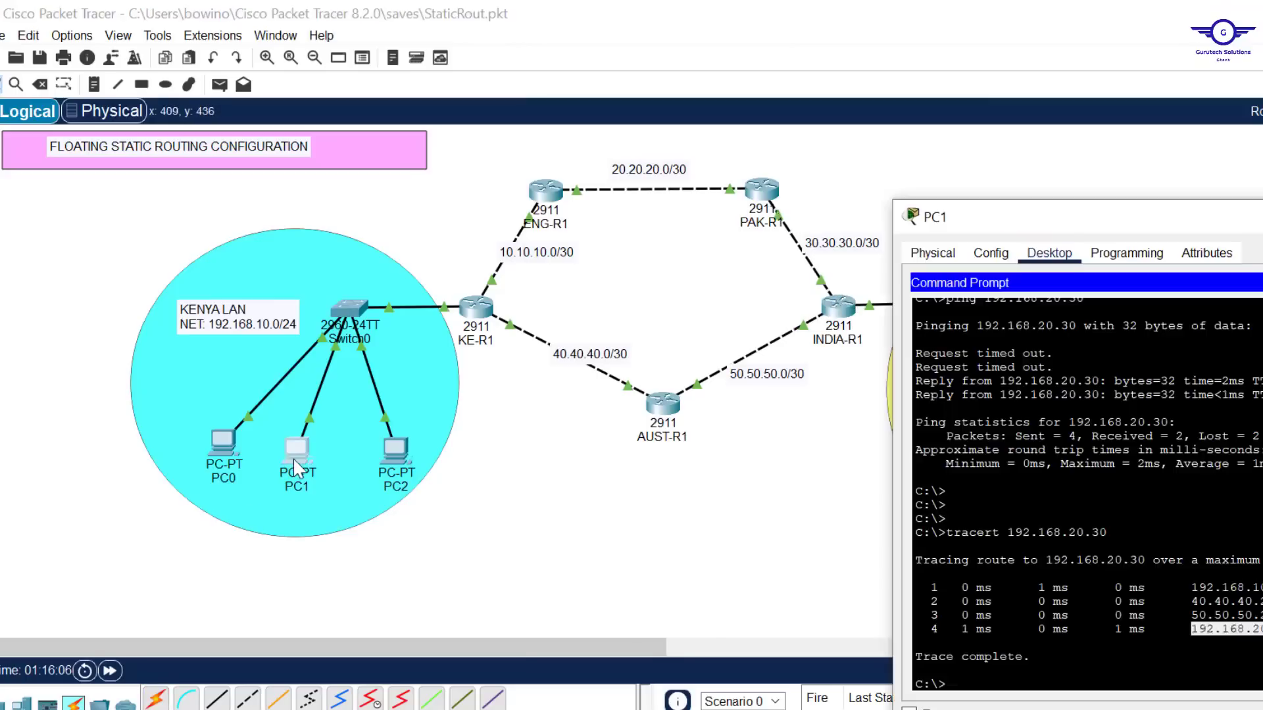
left_click(978, 609)
key("Up")
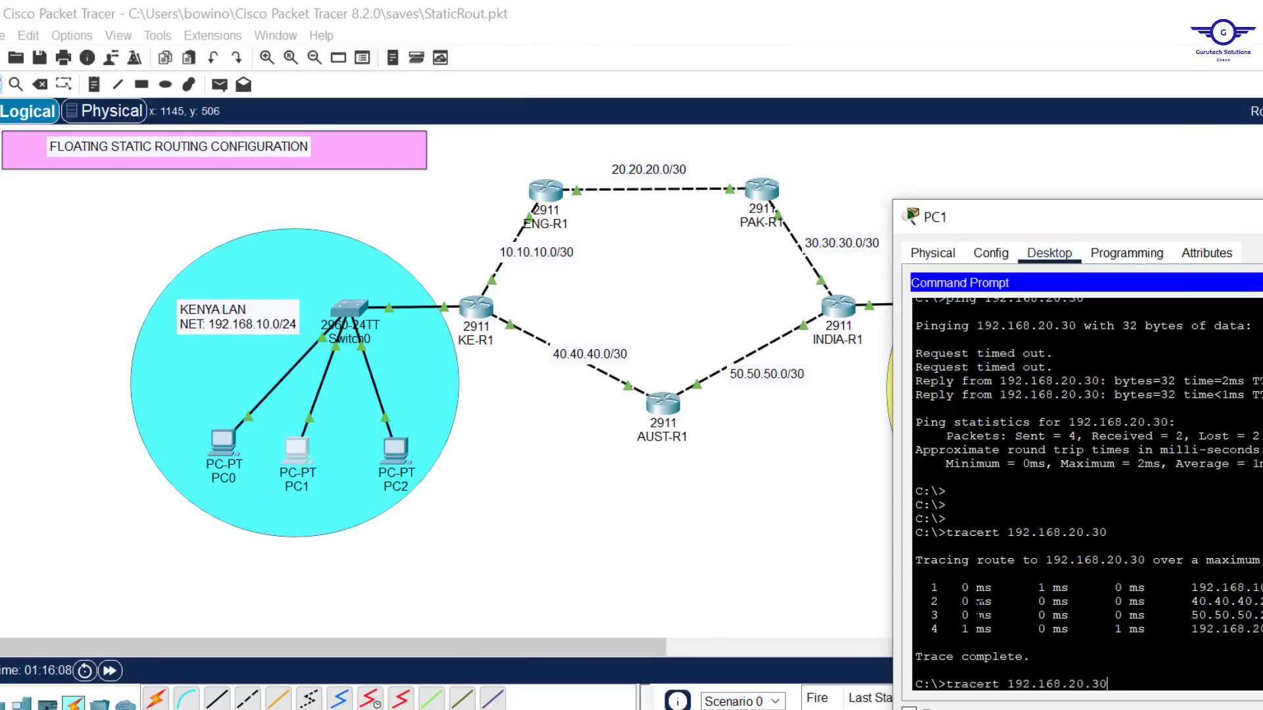
key("Return")
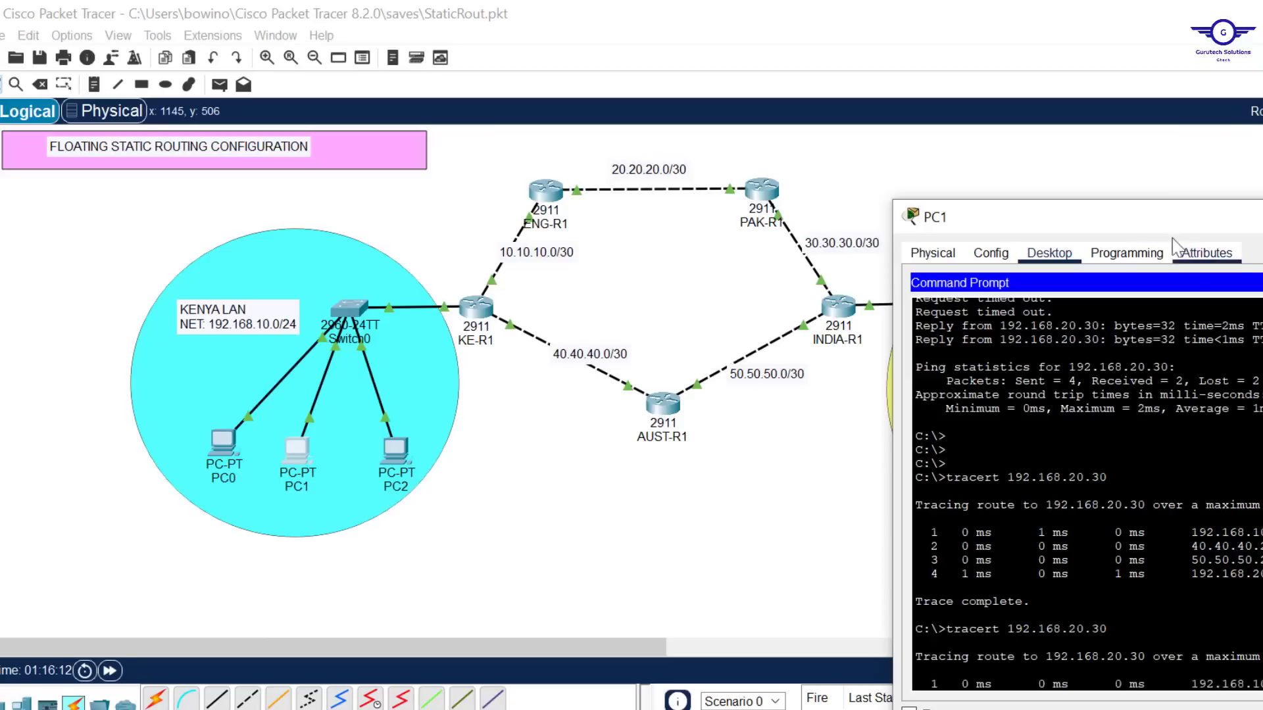
left_click_drag(1145, 224, 967, 156)
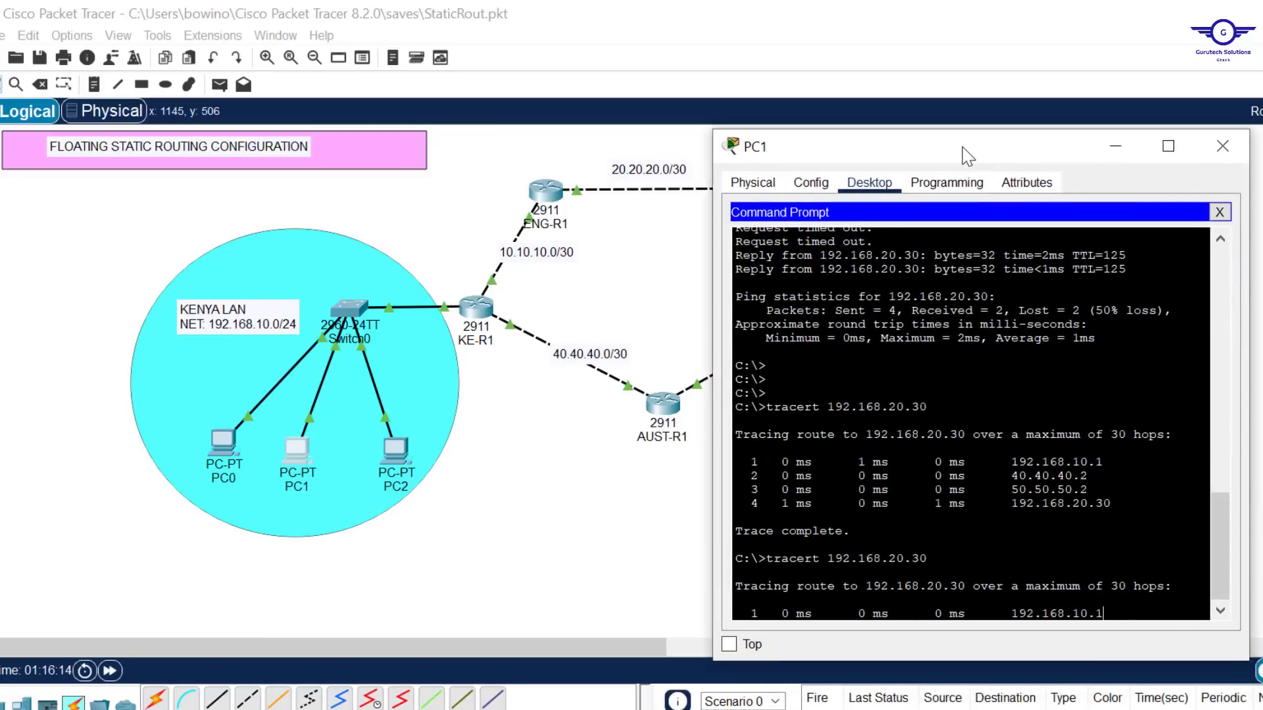